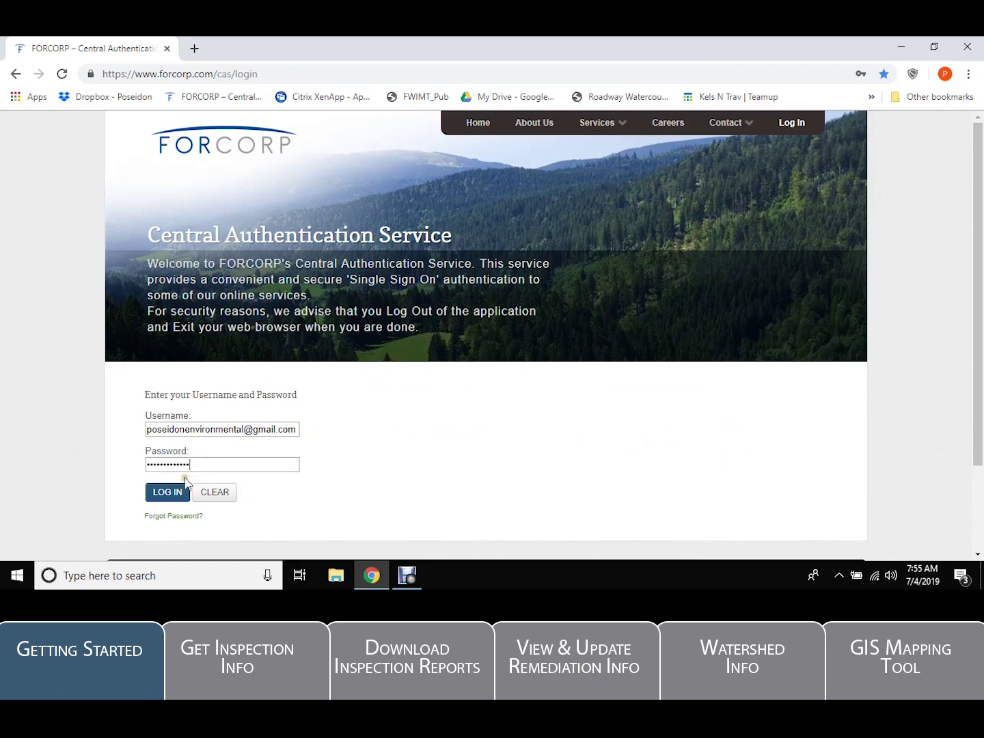
Log in with the entered credentials and open the profile's password-change page to view its requirements and fields.
{"action": "left_click", "coordinate": [173, 495]}
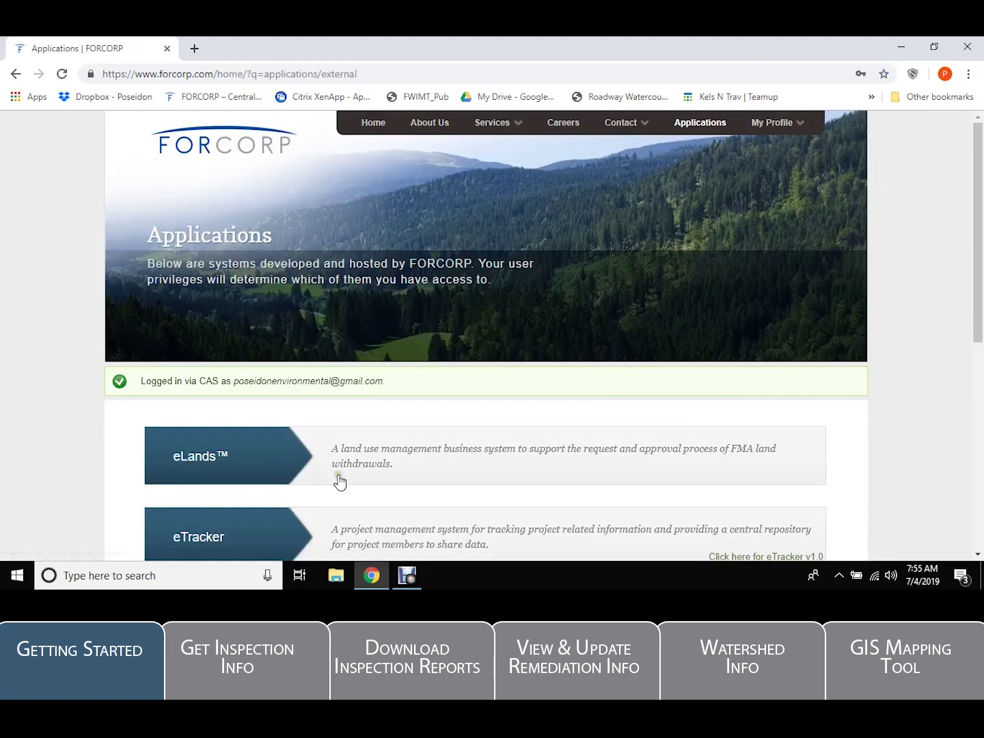
{"action": "mouse_move", "coordinate": [776, 123]}
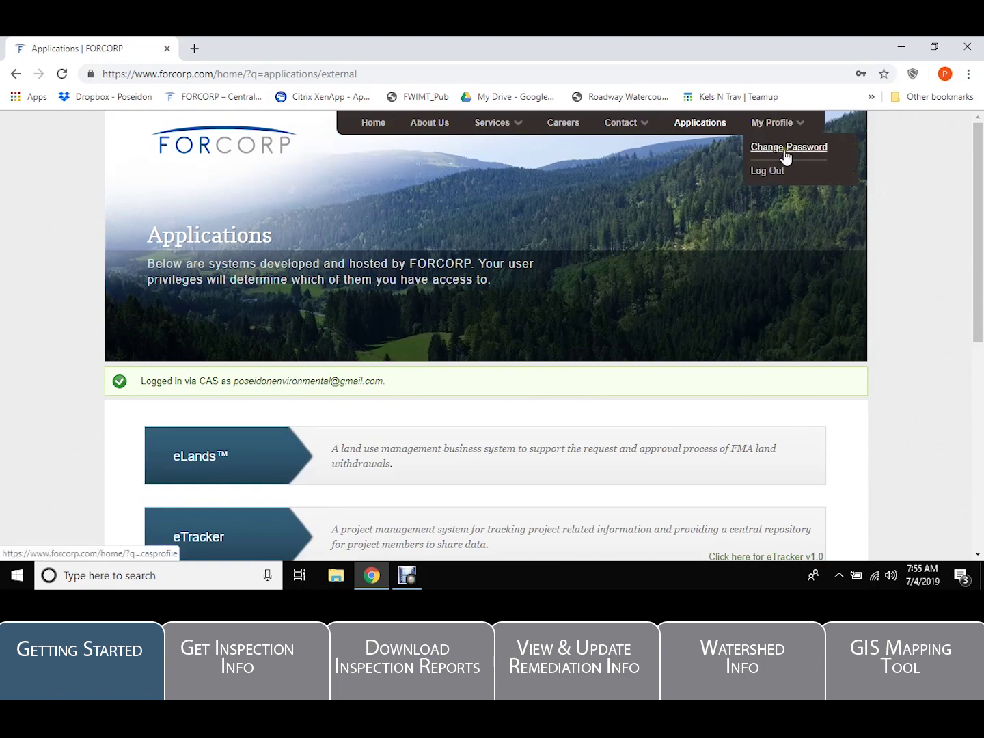
{"action": "left_click", "coordinate": [786, 156]}
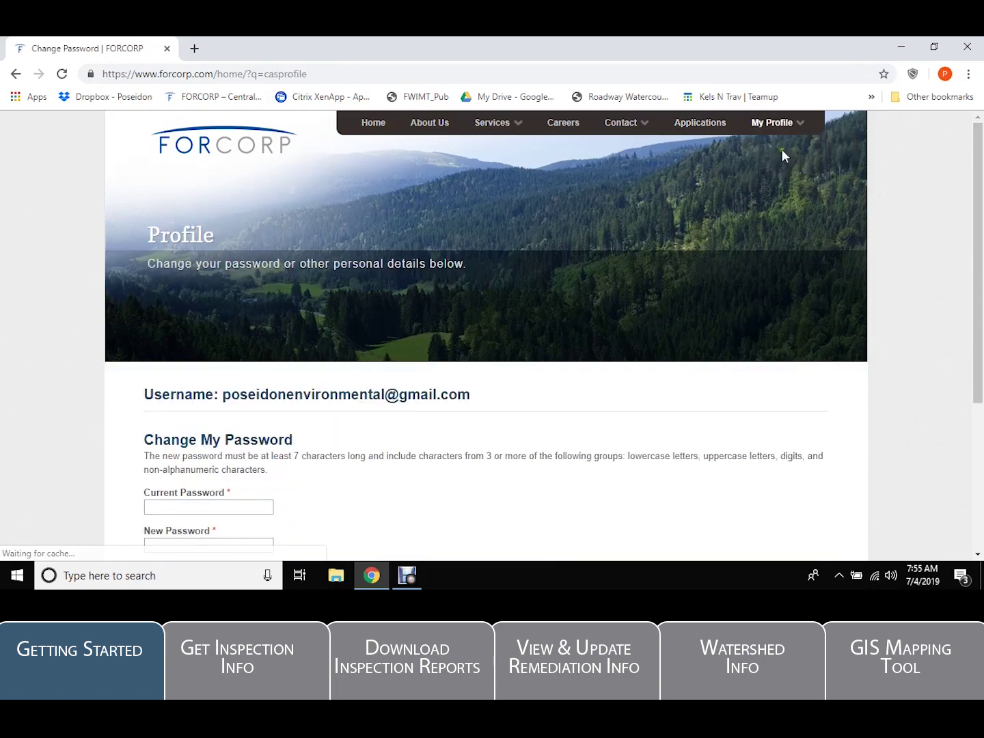
{"action": "scroll", "coordinate": [274, 417], "scroll_direction": "down", "scroll_amount": 3}
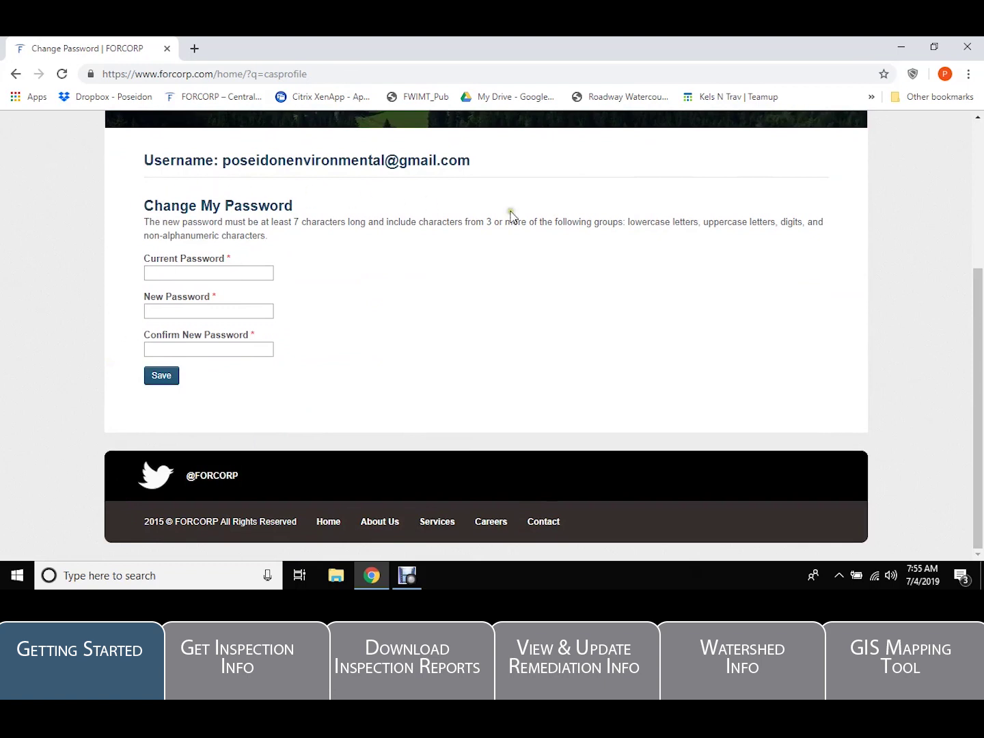
{"action": "scroll", "coordinate": [729, 237], "scroll_direction": "up", "scroll_amount": 1}
{"action": "scroll", "coordinate": [730, 239], "scroll_direction": "up", "scroll_amount": 3}
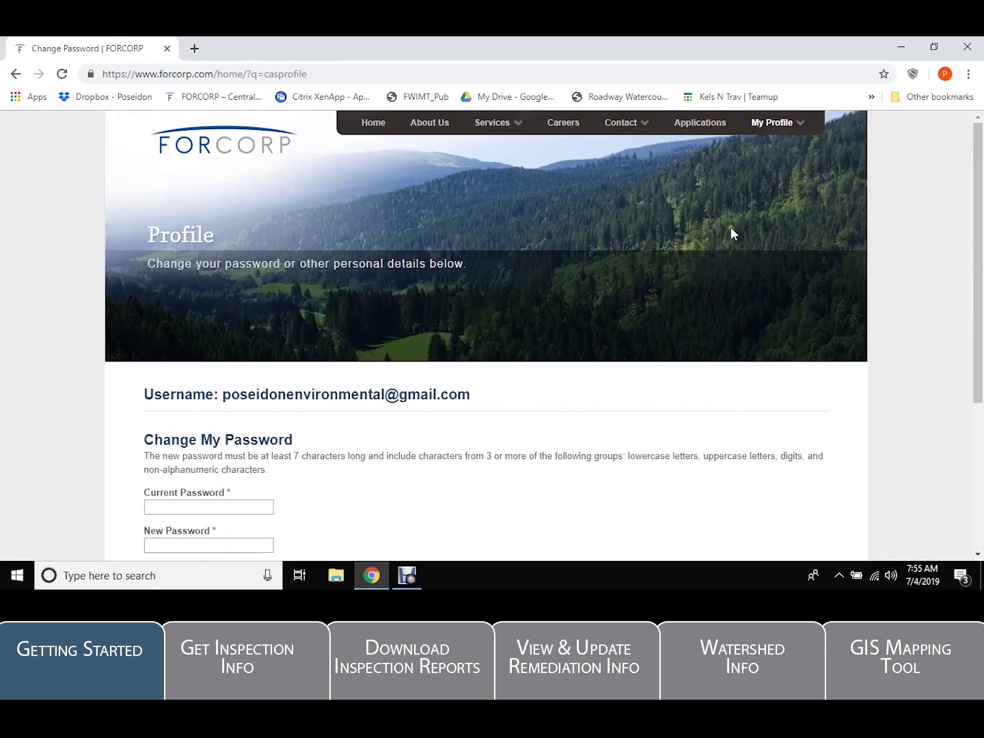
Return to the list of applications and open the Foothills Stream Crossing Partnership application.
{"action": "left_click", "coordinate": [704, 125]}
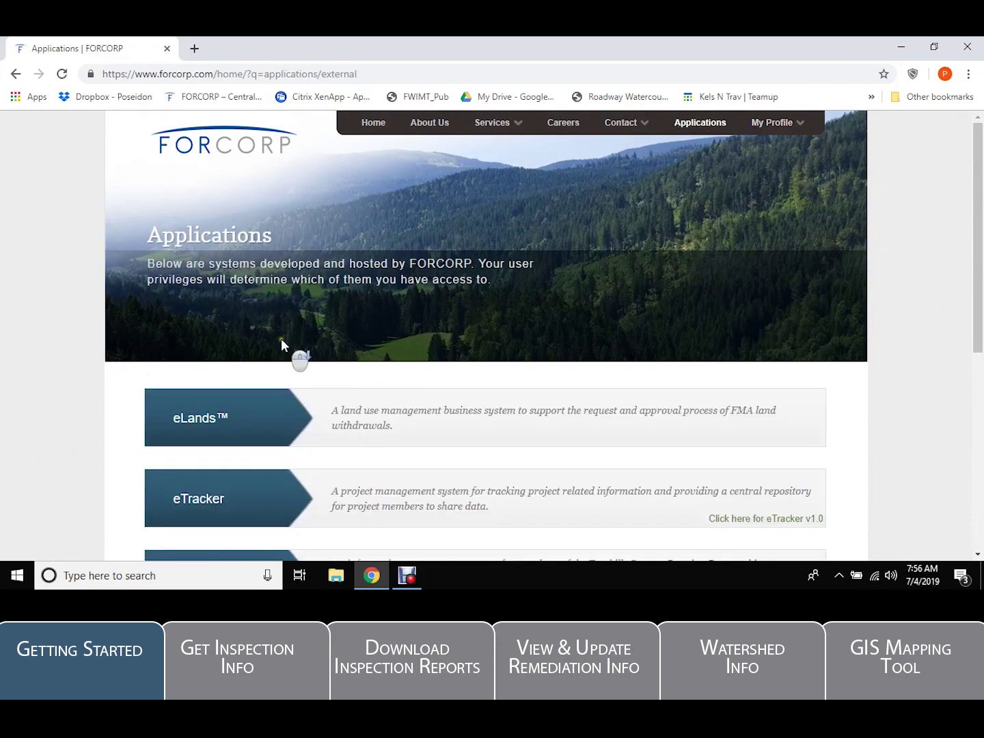
{"action": "scroll", "coordinate": [246, 383], "scroll_direction": "down", "scroll_amount": 3}
{"action": "left_click", "coordinate": [214, 363]}
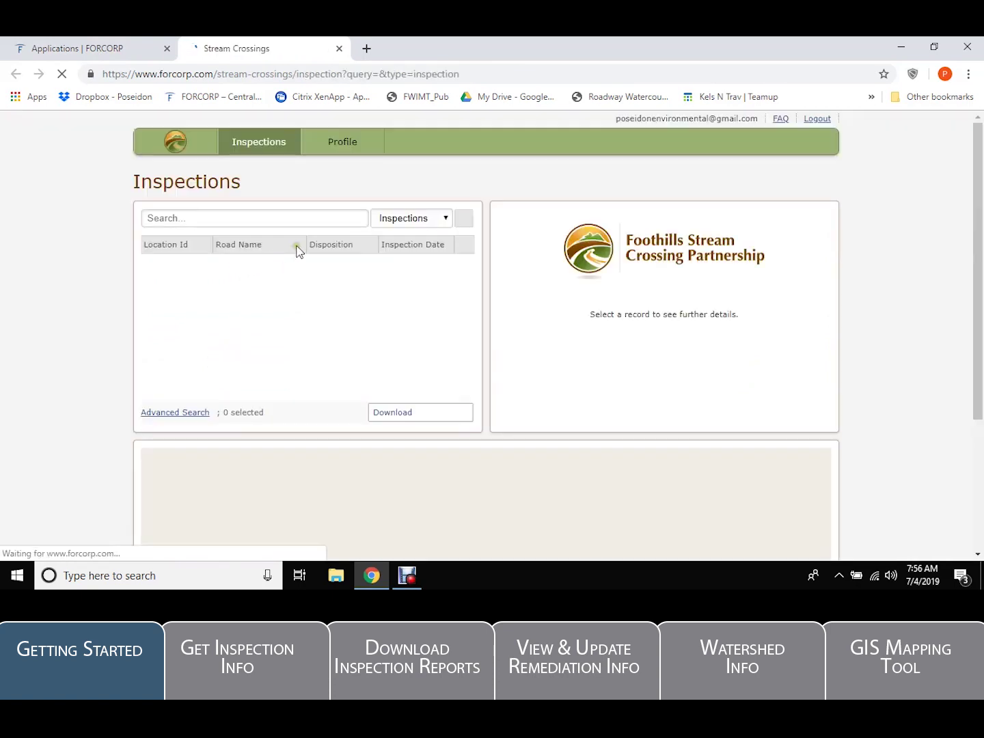
Open the FAQ page, go to the answer about forgotten passwords, and browse the other answers.
{"action": "left_click", "coordinate": [783, 122]}
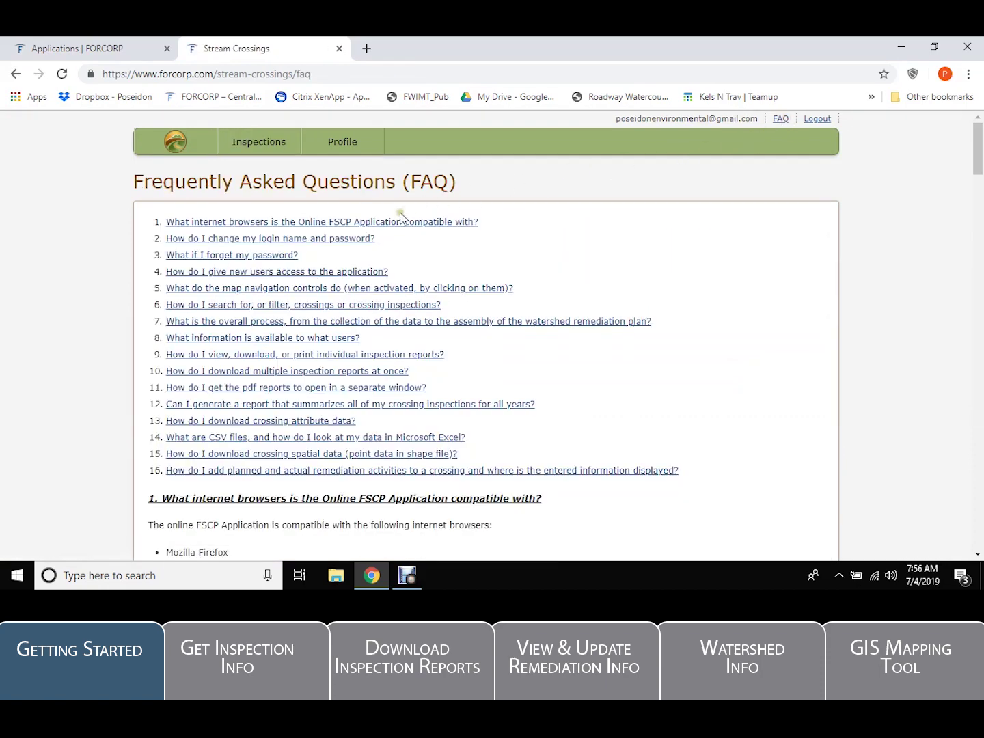
{"action": "left_click", "coordinate": [279, 259]}
{"action": "scroll", "coordinate": [348, 292], "scroll_direction": "down", "scroll_amount": 20}
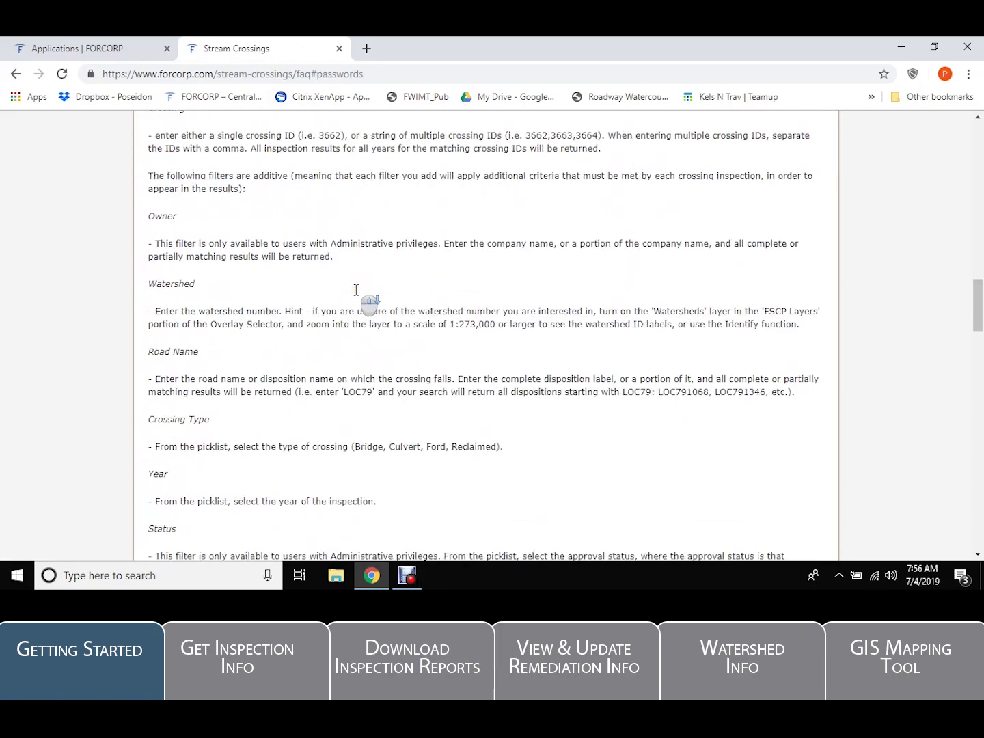
{"action": "scroll", "coordinate": [356, 290], "scroll_direction": "down", "scroll_amount": 3}
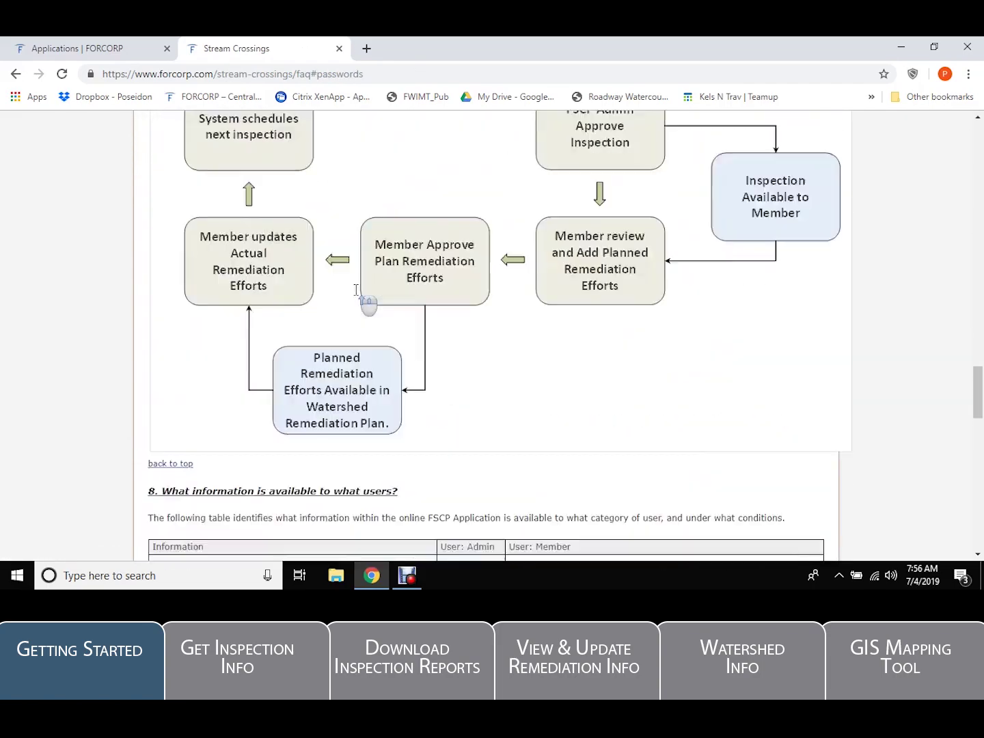
{"action": "scroll", "coordinate": [357, 292], "scroll_direction": "up", "scroll_amount": 15}
{"action": "scroll", "coordinate": [356, 292], "scroll_direction": "up", "scroll_amount": 20}
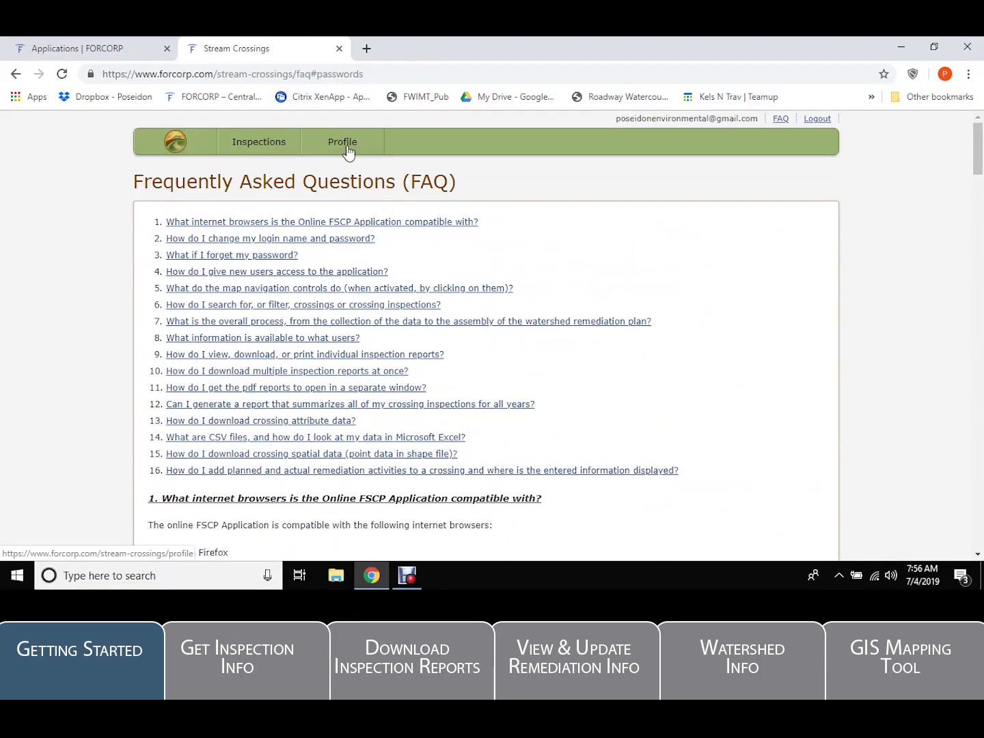
Open the user profile, view the fields of the change-password form, and close it without saving.
{"action": "left_click", "coordinate": [347, 152]}
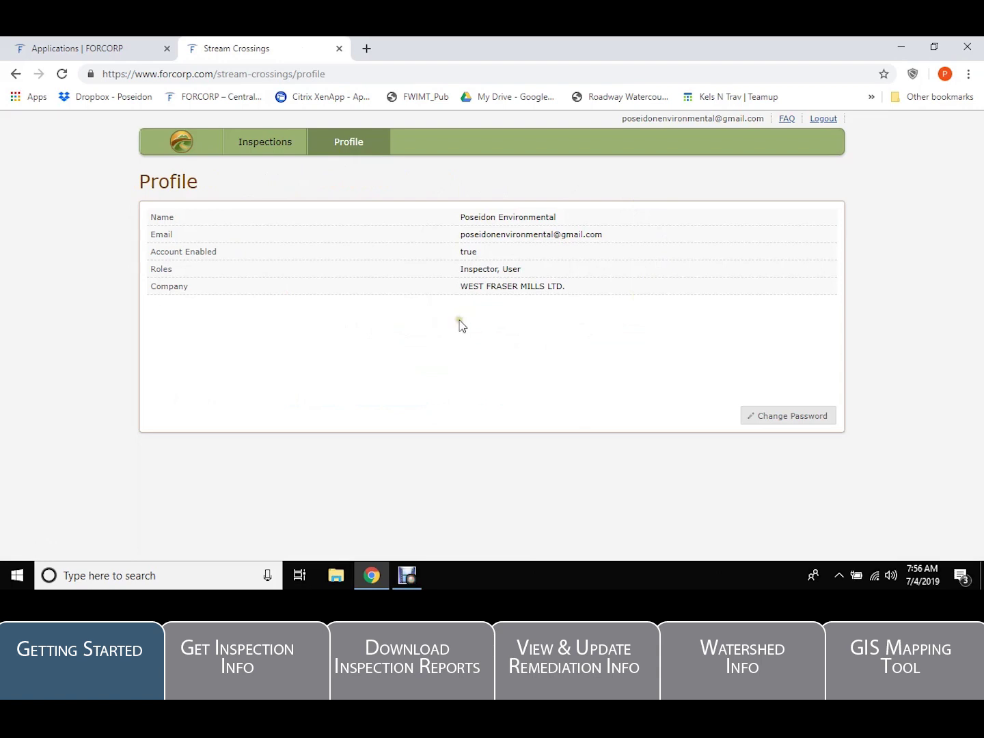
{"action": "left_click", "coordinate": [793, 416]}
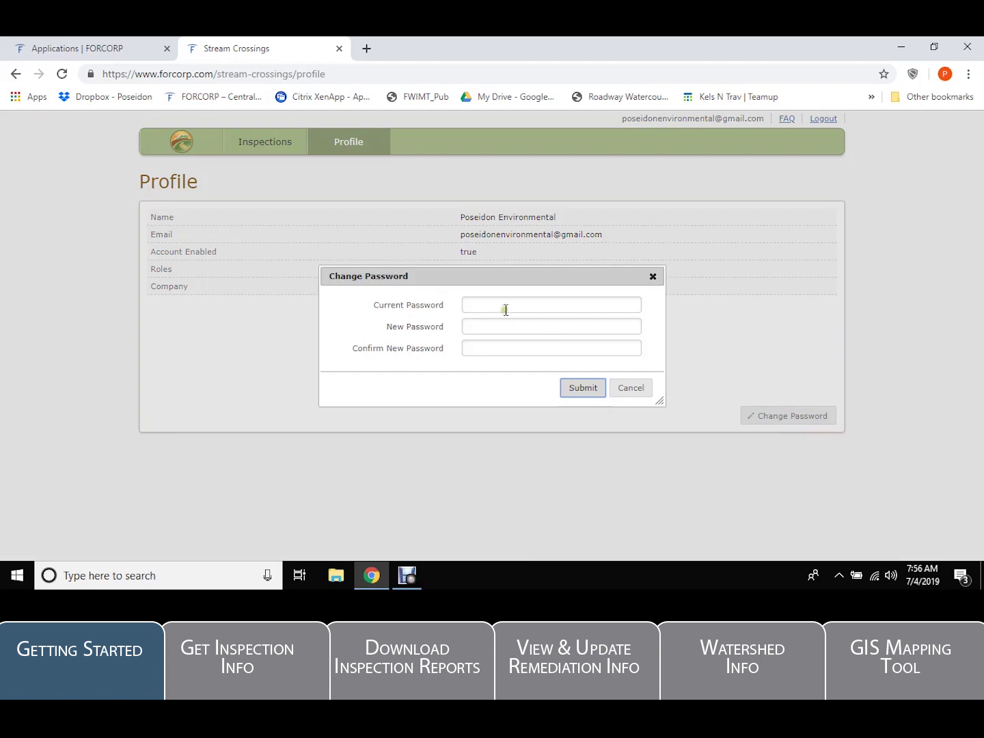
{"action": "left_click", "coordinate": [506, 311]}
{"action": "left_click", "coordinate": [497, 326]}
{"action": "left_click", "coordinate": [494, 349]}
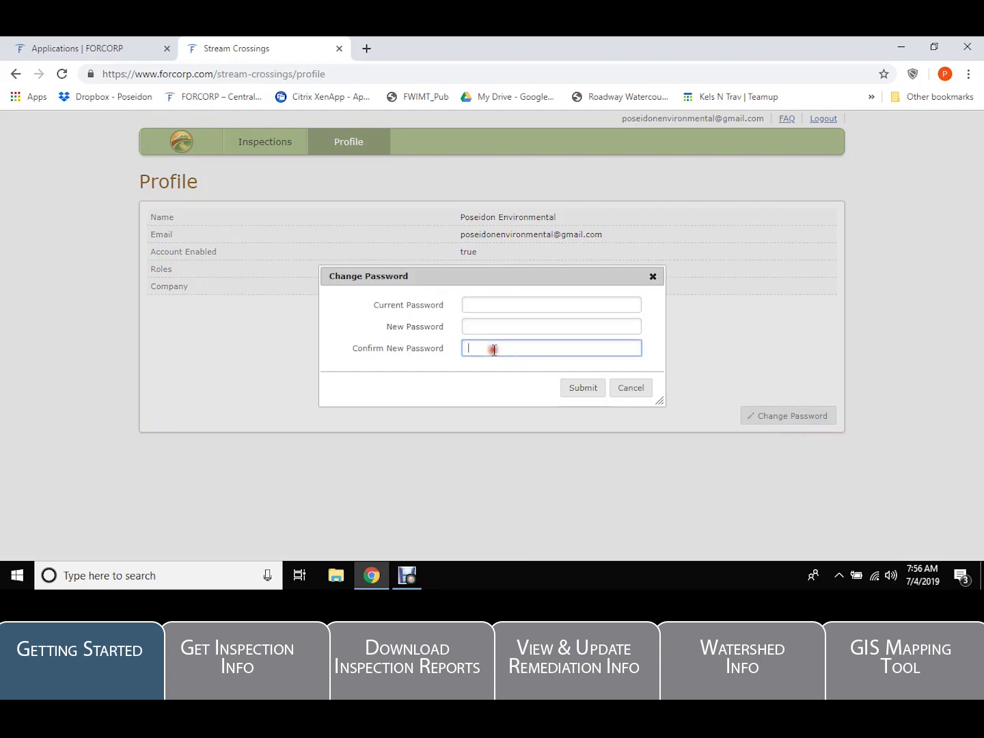
{"action": "left_click", "coordinate": [630, 391]}
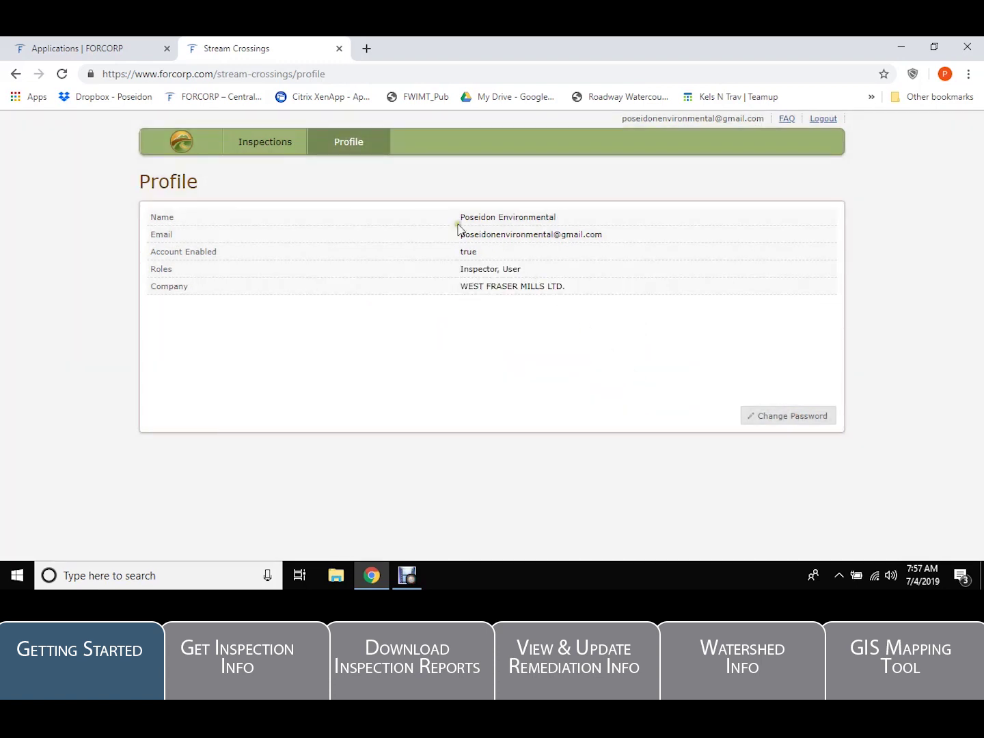
Open the inspections list, sort it by disposition in both directions, and sort it by road name in descending order.
{"action": "left_click", "coordinate": [271, 144]}
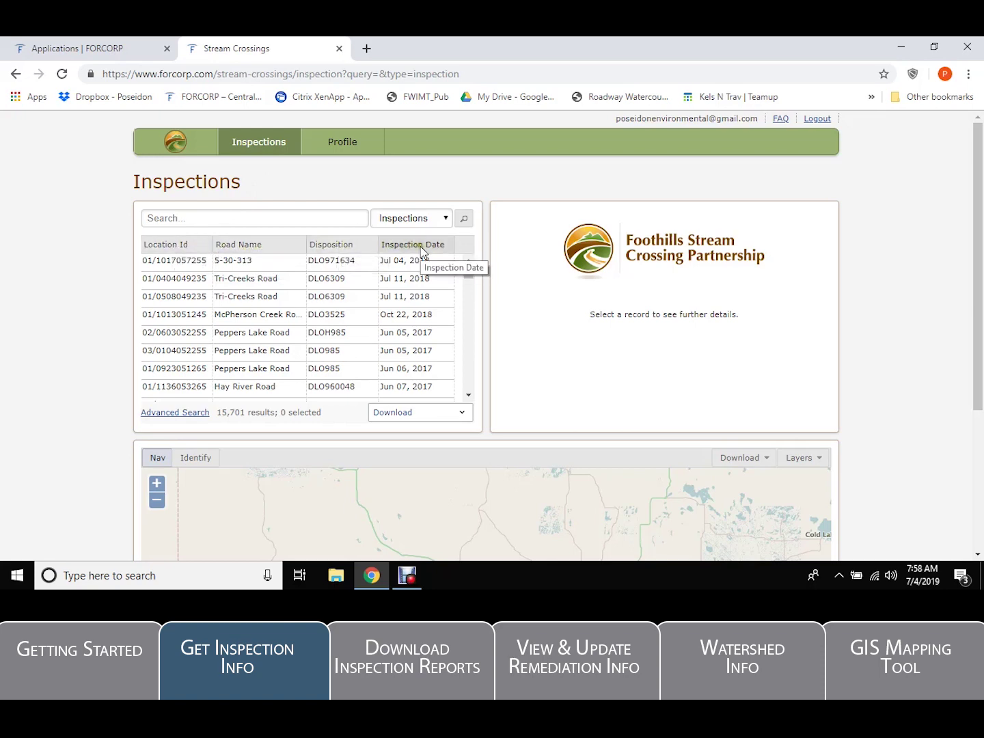
{"action": "left_click", "coordinate": [351, 247]}
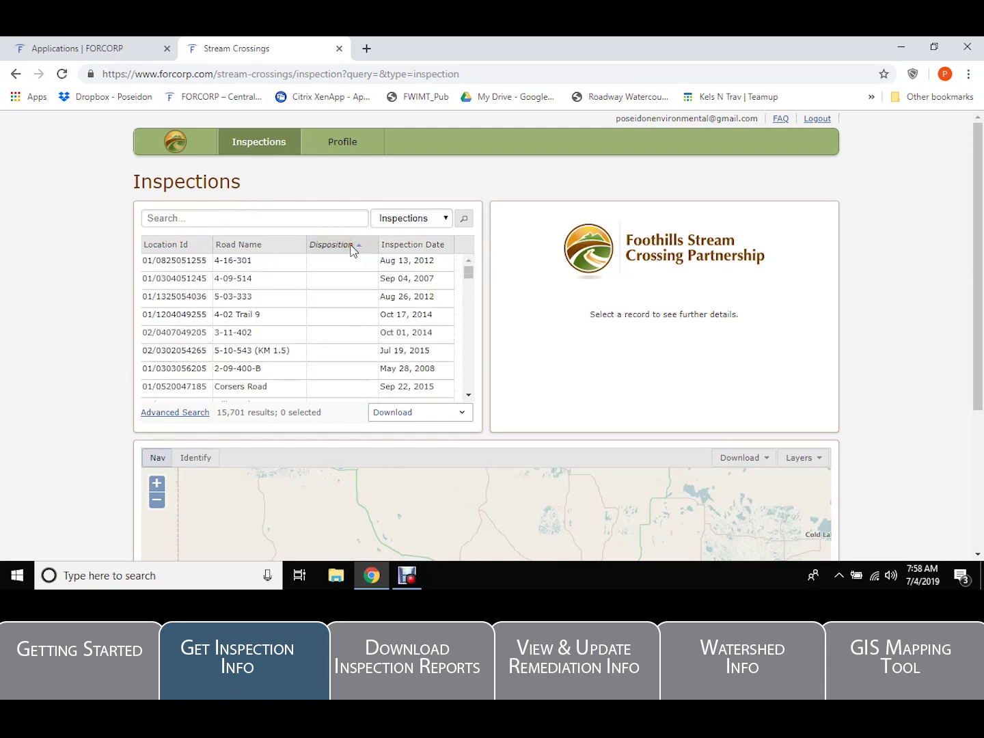
{"action": "left_click", "coordinate": [350, 248]}
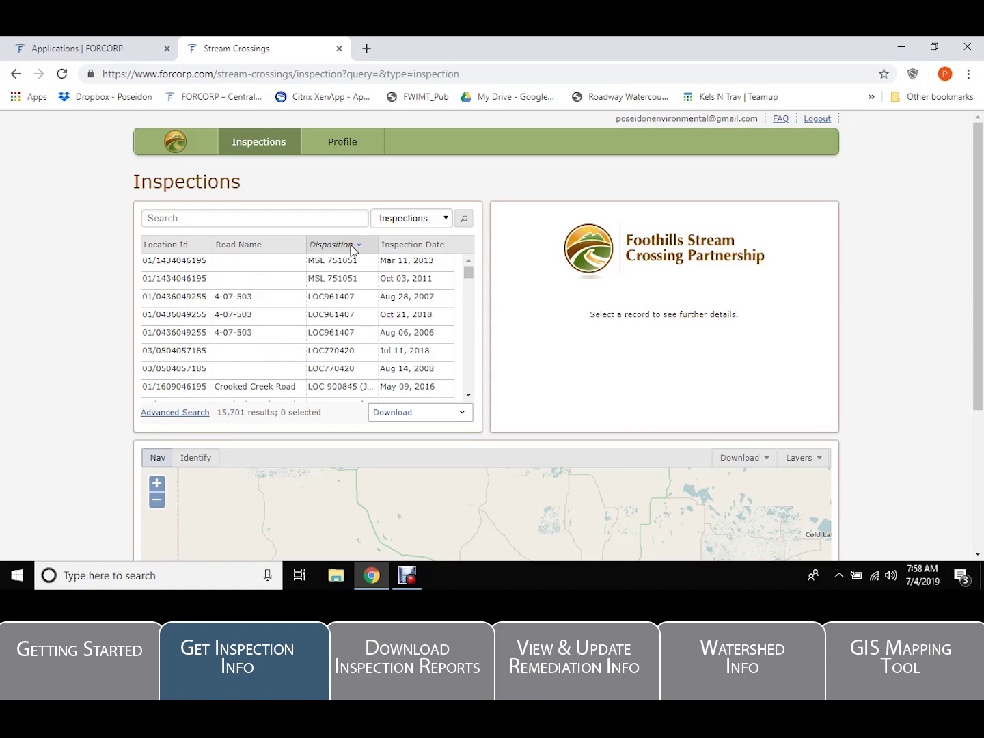
{"action": "left_click", "coordinate": [285, 245]}
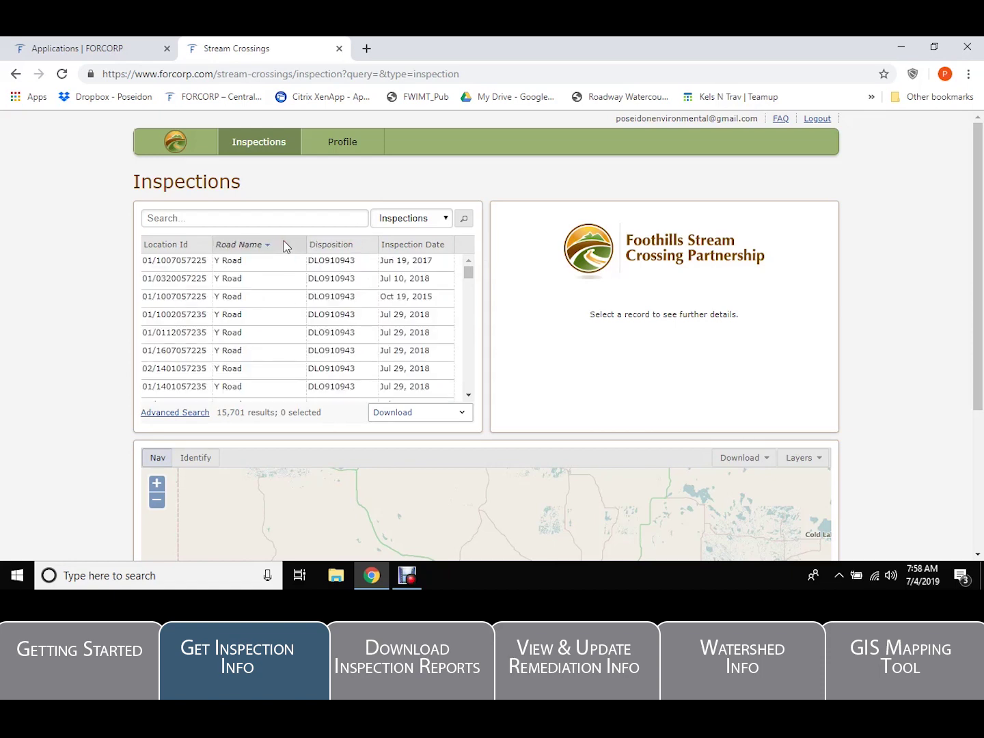
Search the inspections for "Edson River" and look through the matching records.
{"action": "left_click", "coordinate": [212, 218]}
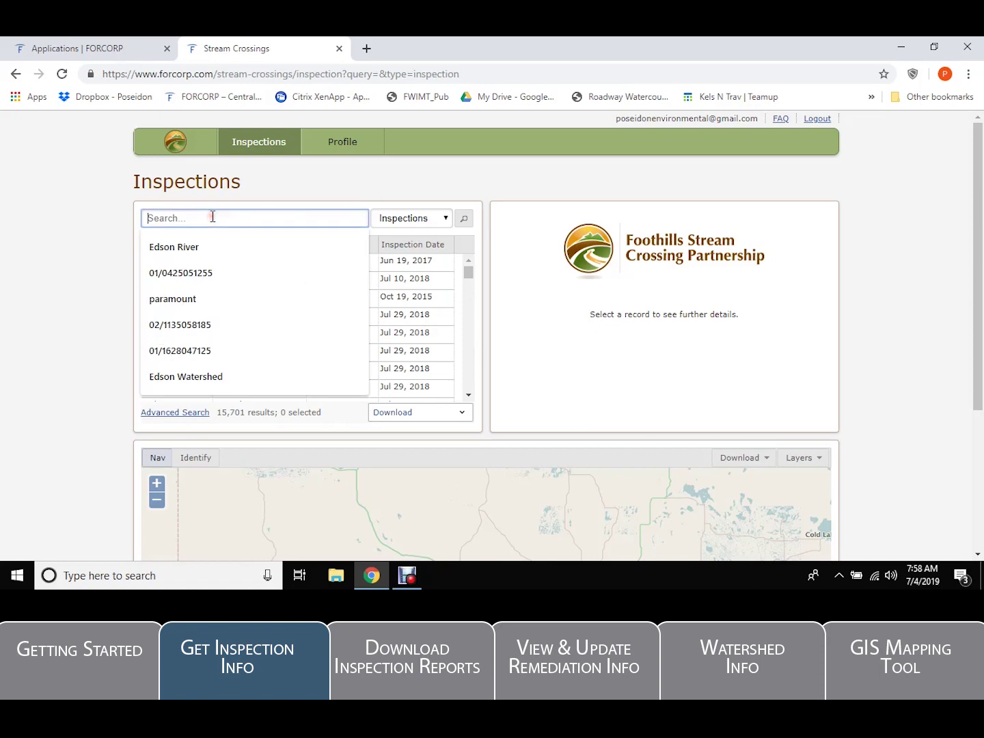
{"action": "type", "text": "Eds"}
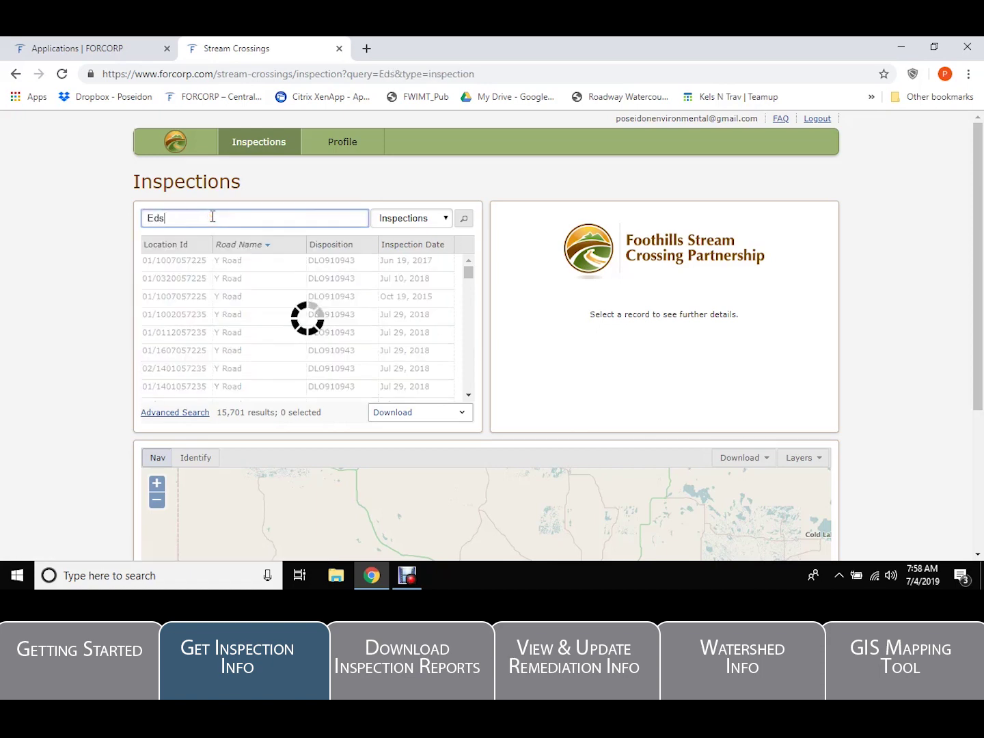
{"action": "type", "text": "on "}
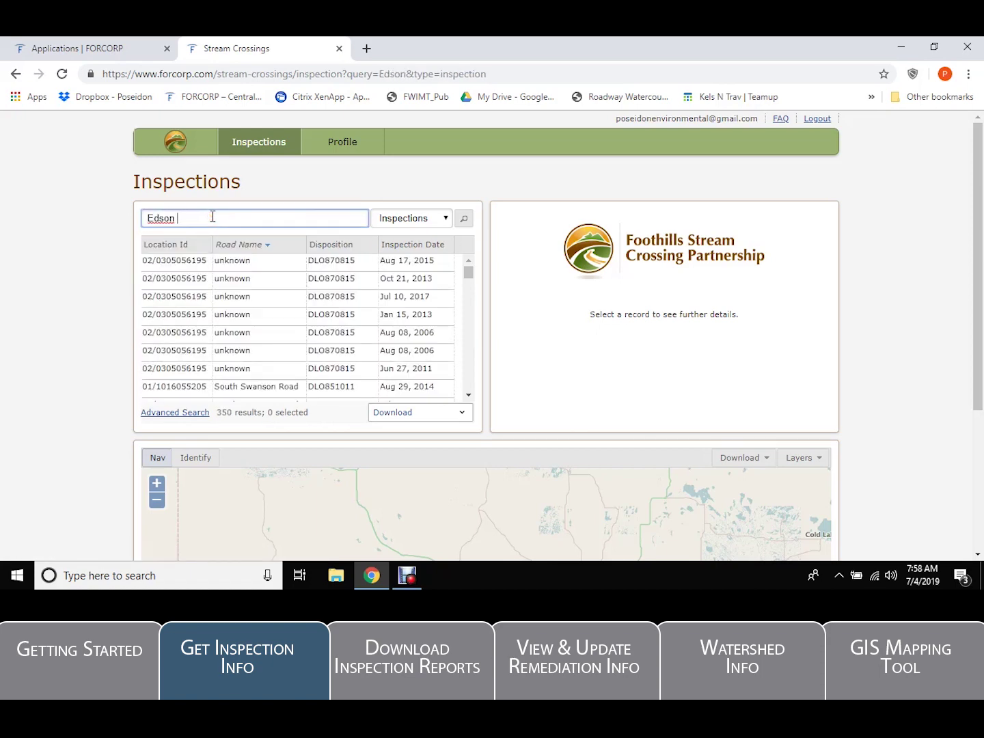
{"action": "type", "text": "River"}
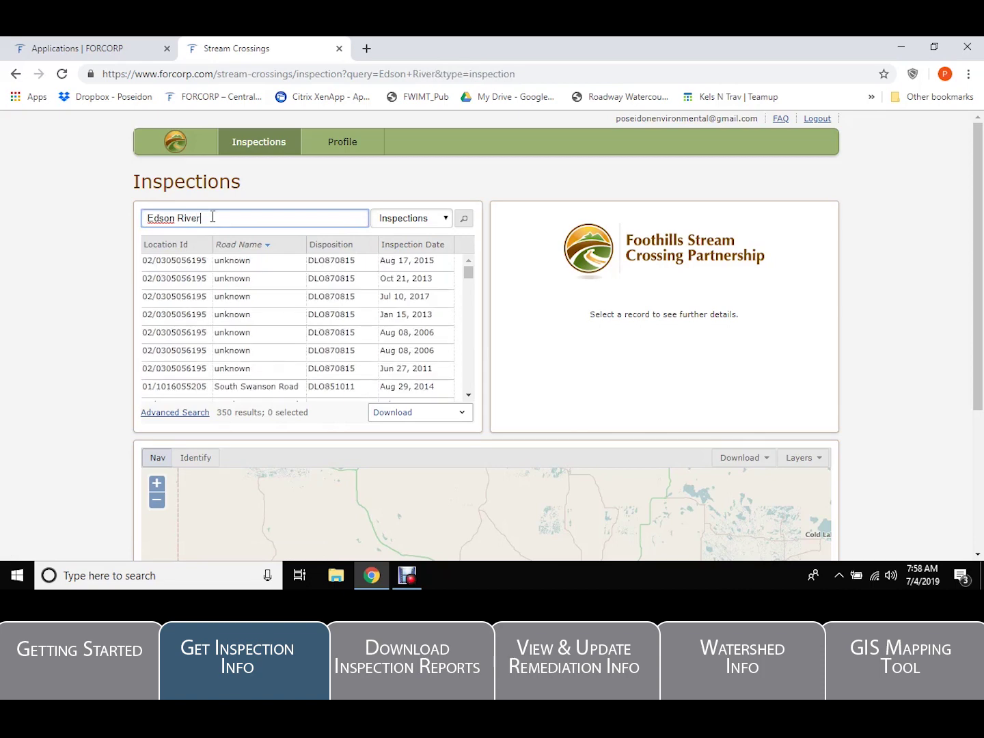
{"action": "scroll", "coordinate": [374, 297], "scroll_direction": "down", "scroll_amount": 5}
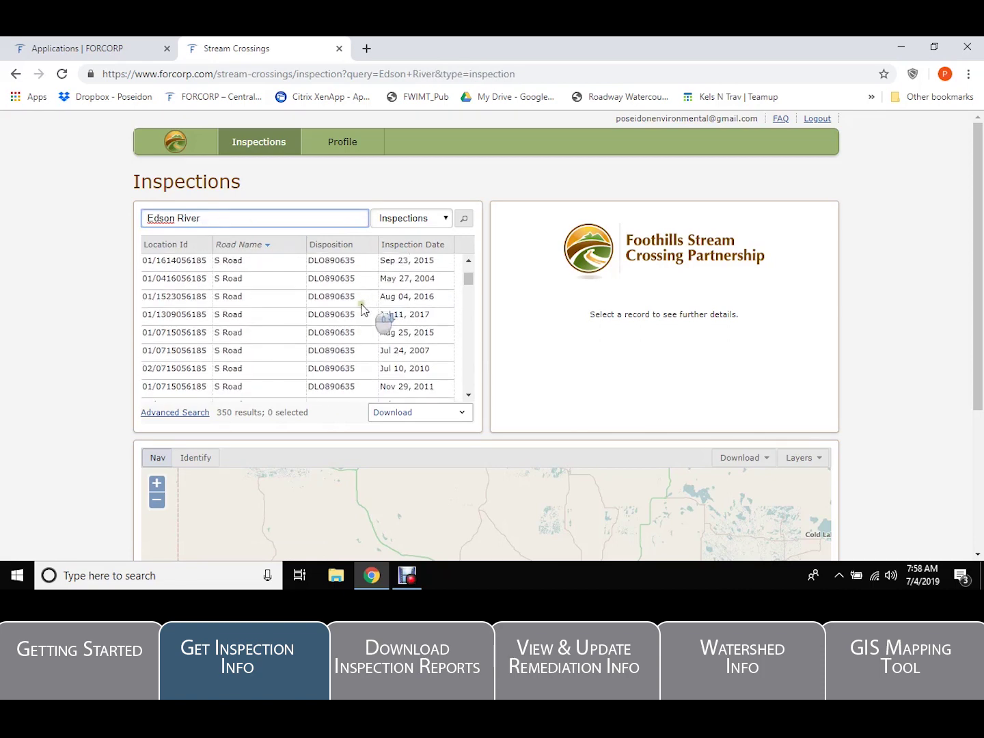
{"action": "scroll", "coordinate": [353, 314], "scroll_direction": "up", "scroll_amount": 5}
Search the inspections for "Emerson Creek" and look through the matching records.
{"action": "left_click_drag", "start_coordinate": [214, 217], "coordinate": [144, 221]}
{"action": "type", "text": "Eme"}
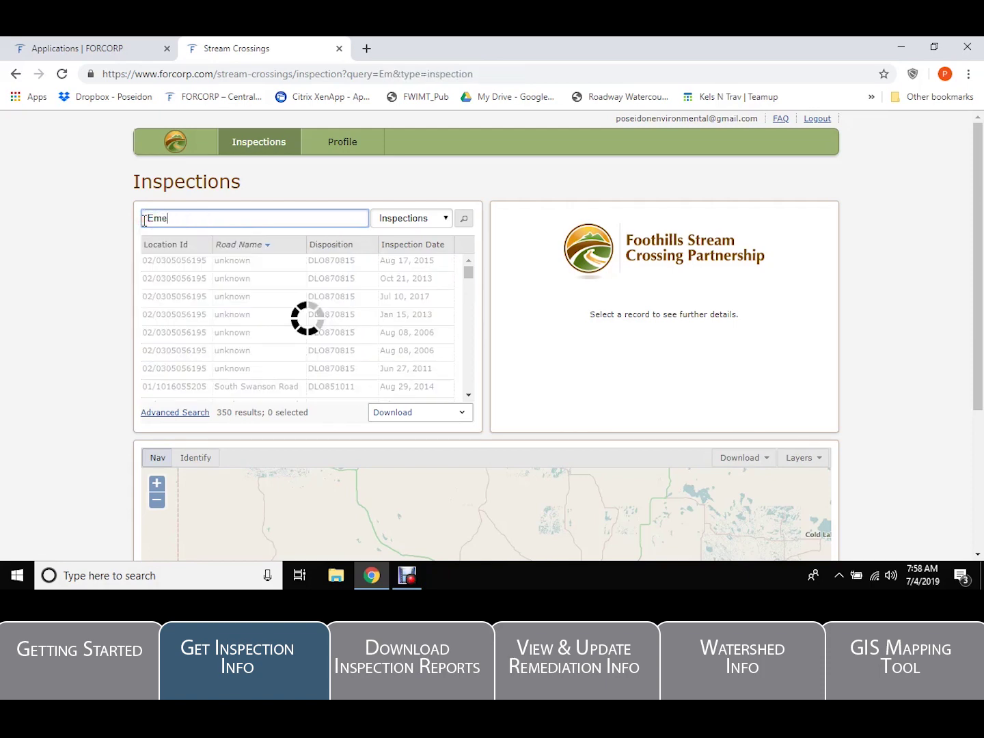
{"action": "type", "text": "rson Creek"}
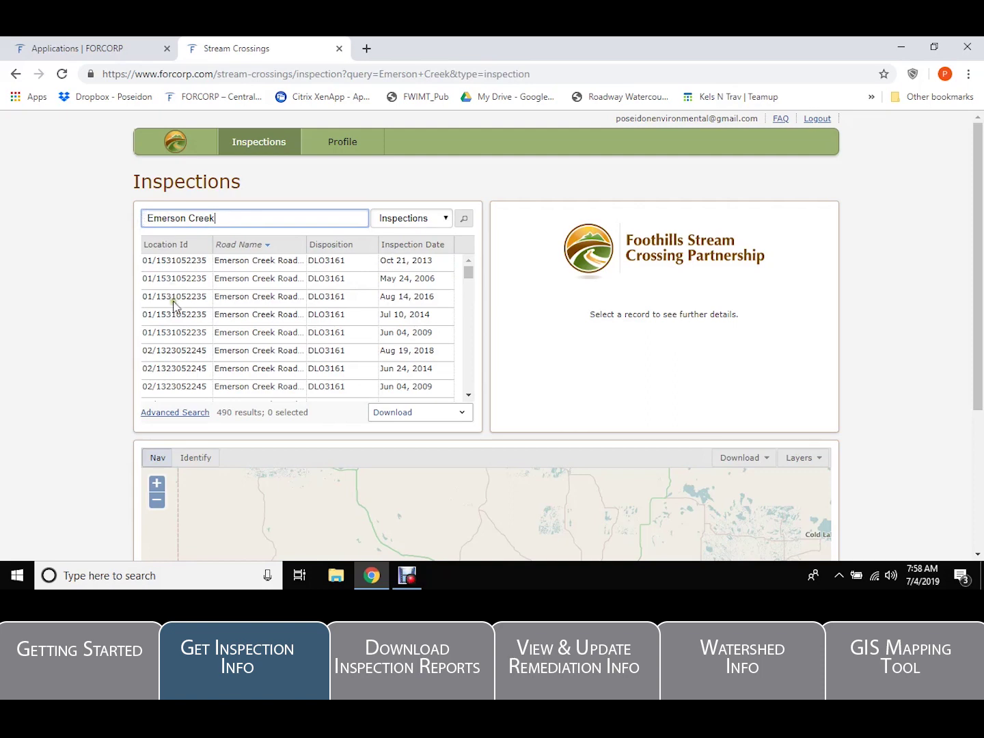
{"action": "scroll", "coordinate": [283, 295], "scroll_direction": "down", "scroll_amount": 5}
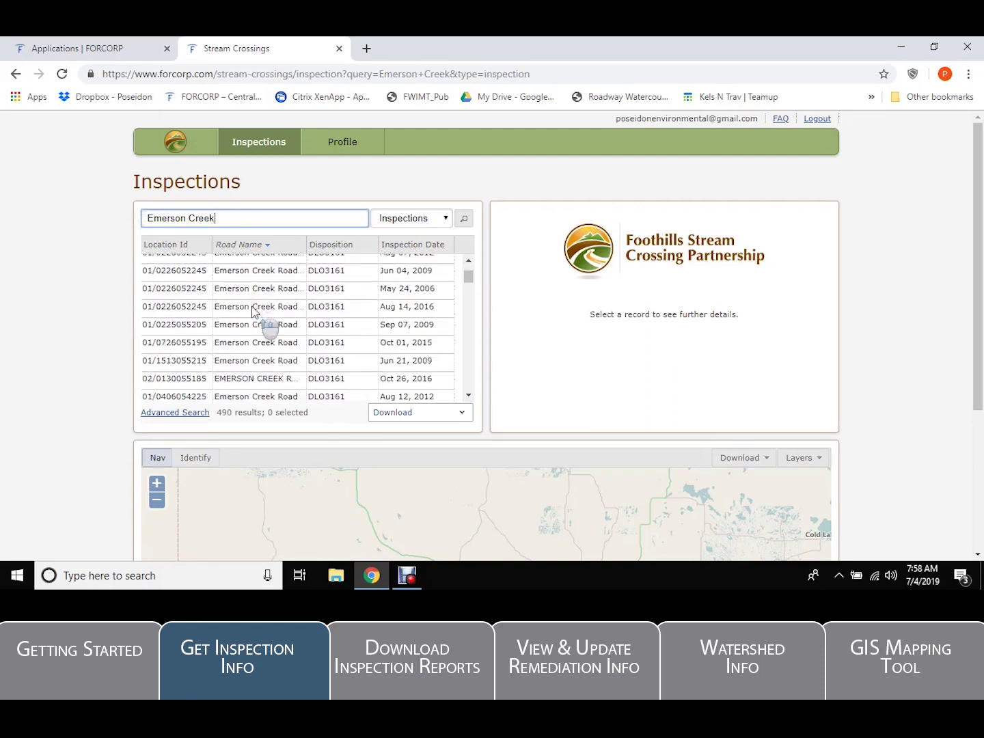
{"action": "scroll", "coordinate": [253, 309], "scroll_direction": "up", "scroll_amount": 5}
{"action": "left_click_drag", "start_coordinate": [220, 218], "coordinate": [121, 227]}
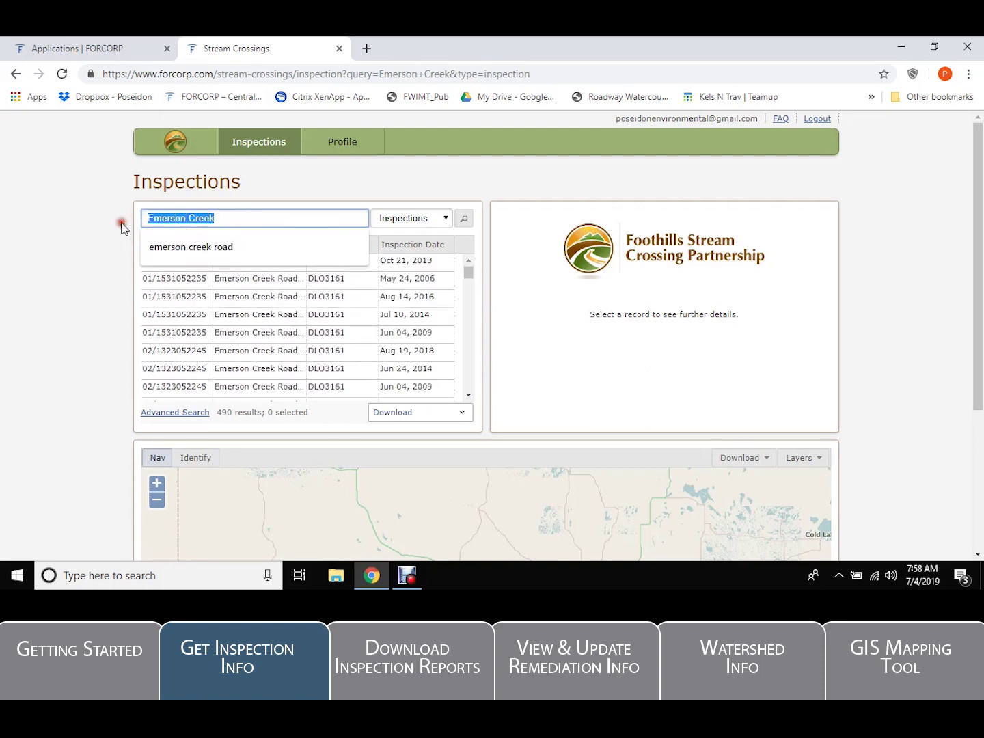
{"action": "type", "text": "022"}
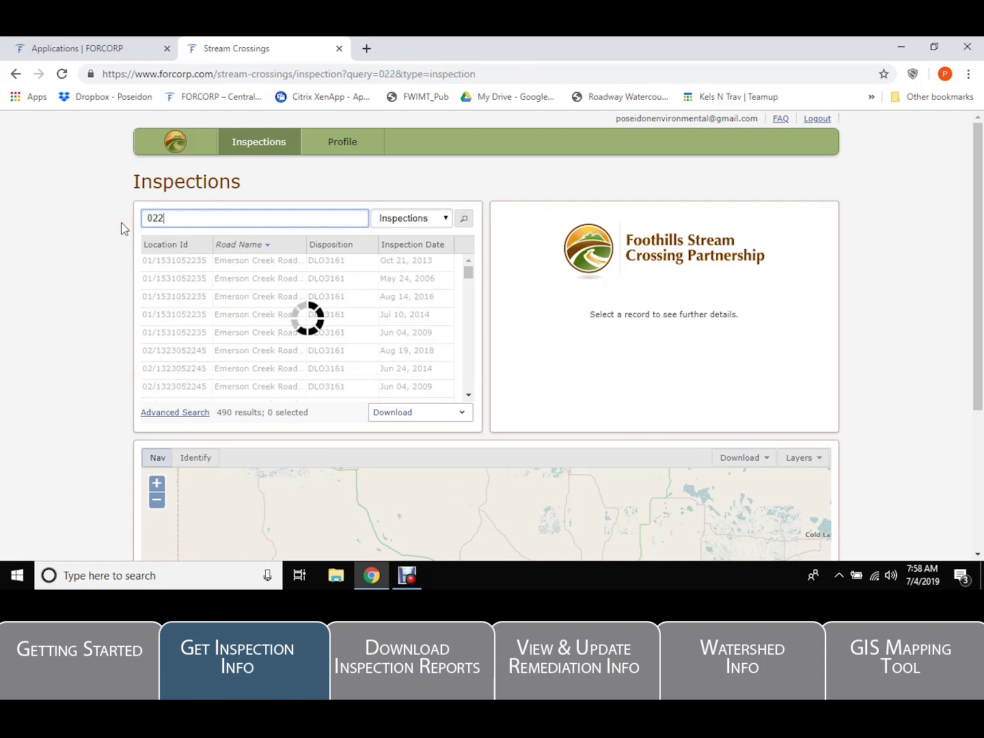
{"action": "type", "text": "9055185"}
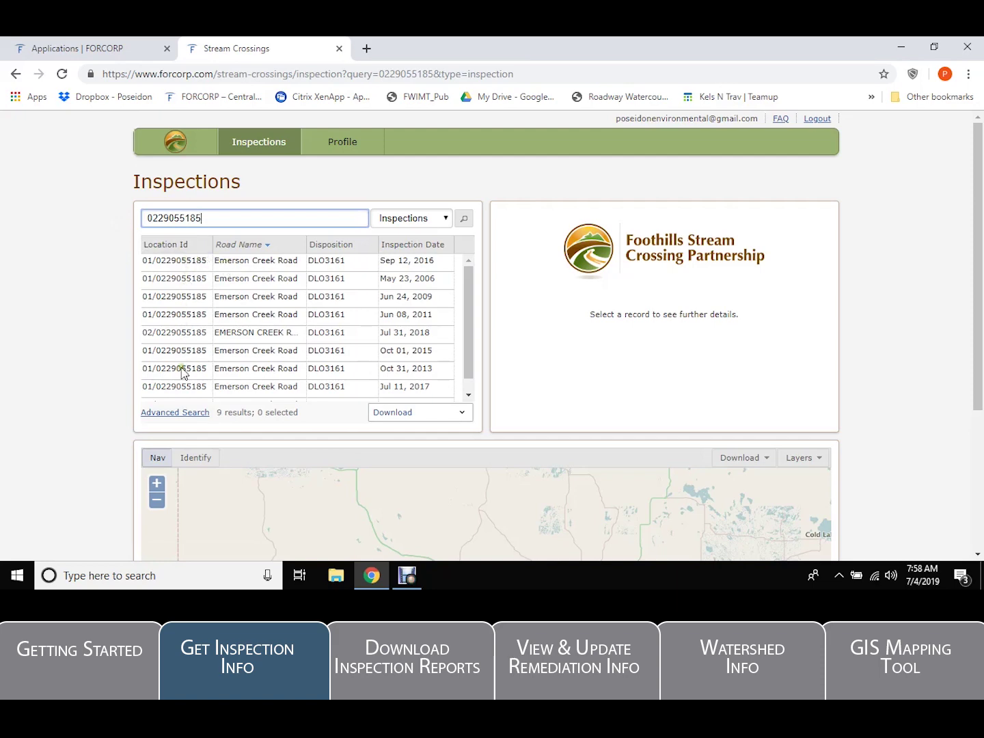
Start an advanced inspection search with watershed "Edson River" and road name "Emerson Creek Road", leaving the disposition empty.
{"action": "left_click", "coordinate": [180, 414]}
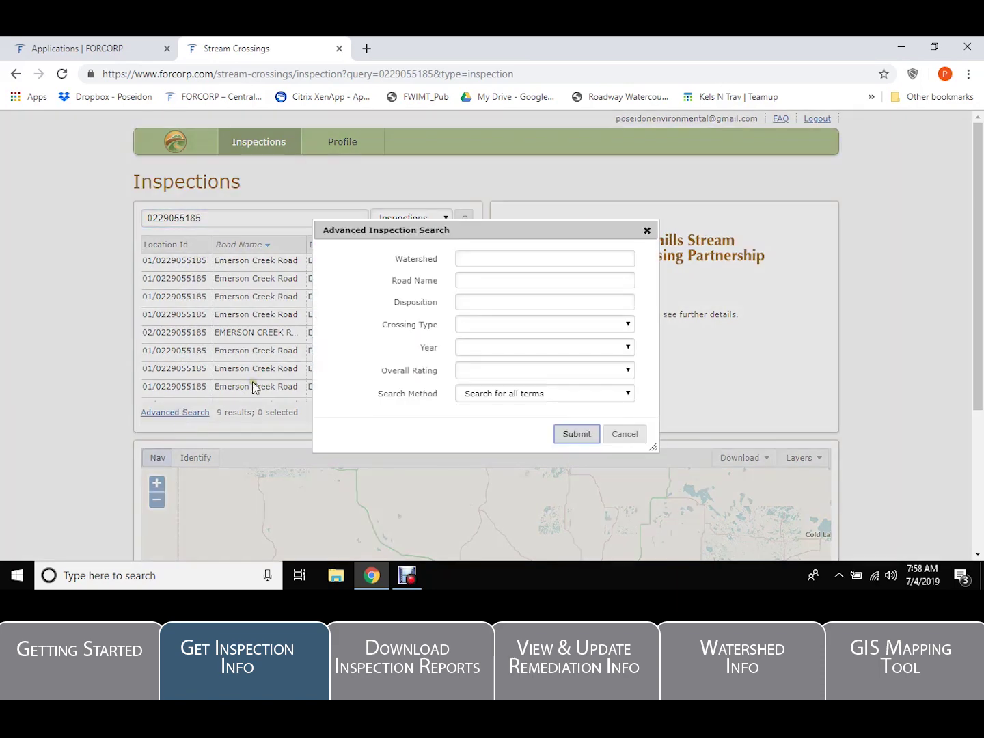
{"action": "left_click", "coordinate": [479, 258]}
{"action": "type", "text": "Edson River"}
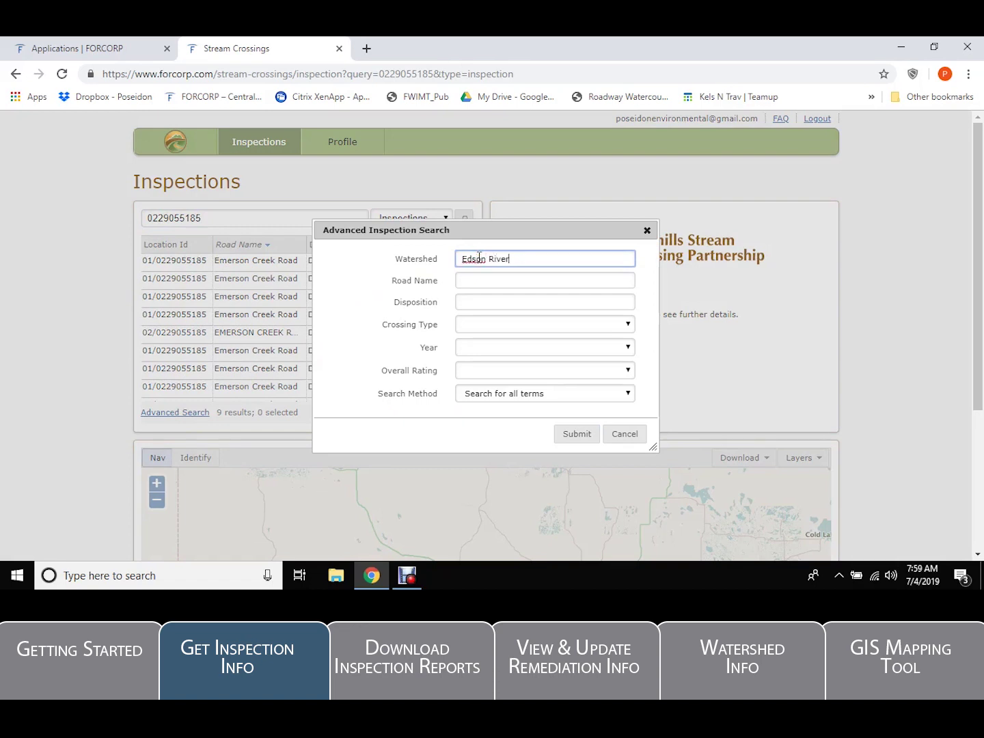
{"action": "key", "text": "Tab"}
{"action": "type", "text": "E"}
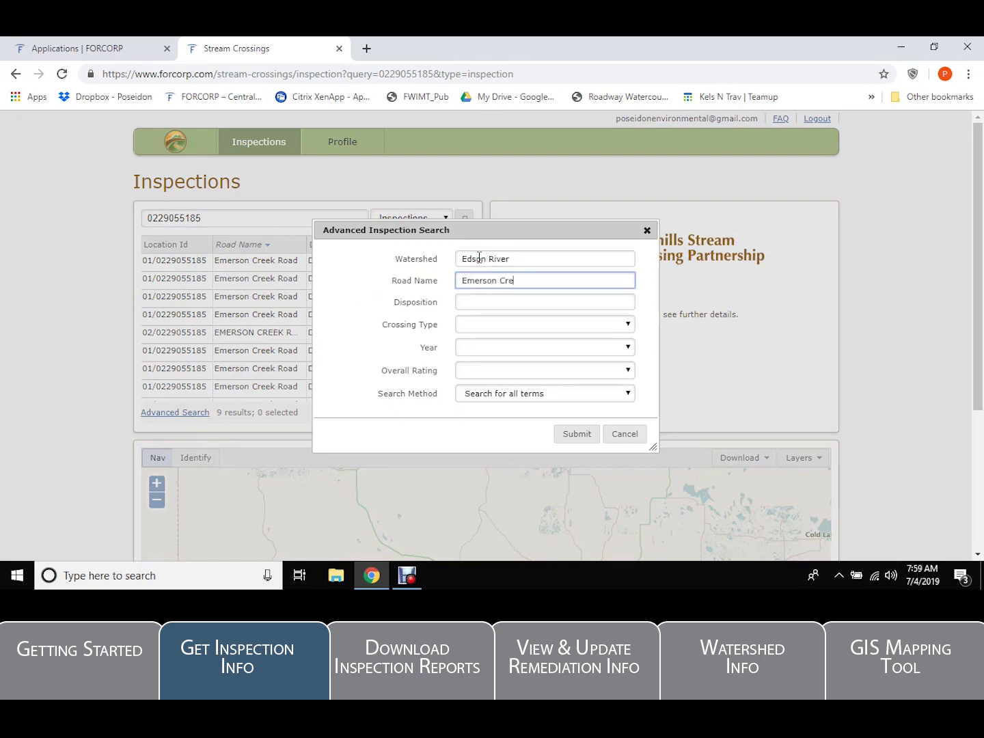
{"action": "key", "text": "Tab"}
{"action": "key", "text": "Tab"}
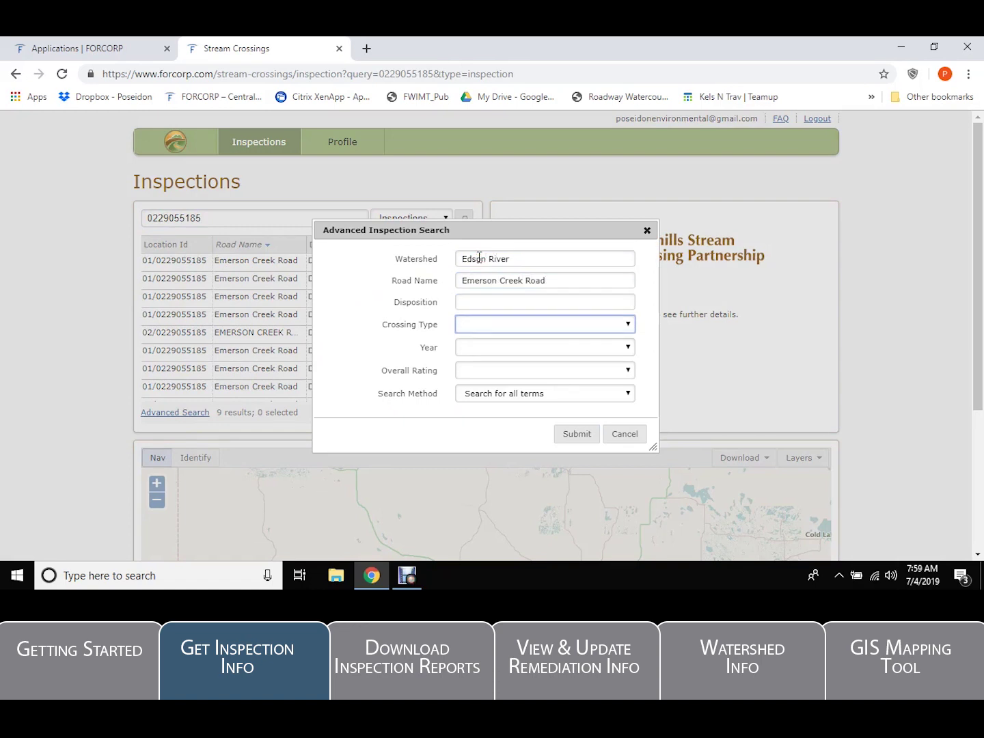
Set the advanced search's crossing type to Open-Bottom Arch and its year to 2017.
{"action": "left_click", "coordinate": [628, 327]}
{"action": "left_click", "coordinate": [537, 420]}
{"action": "left_click", "coordinate": [630, 348]}
{"action": "left_click", "coordinate": [549, 496]}
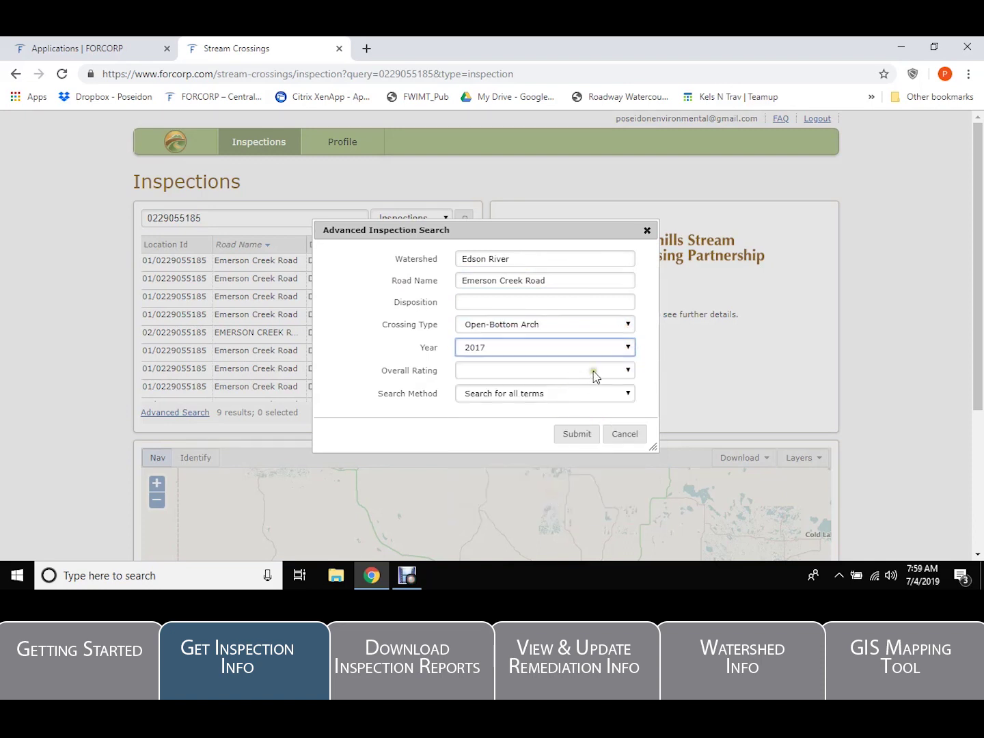
Run the advanced search with the overall rating left empty, and view the Jul 11, 2017 record's details and map location.
{"action": "left_click", "coordinate": [628, 372]}
{"action": "left_click", "coordinate": [523, 384]}
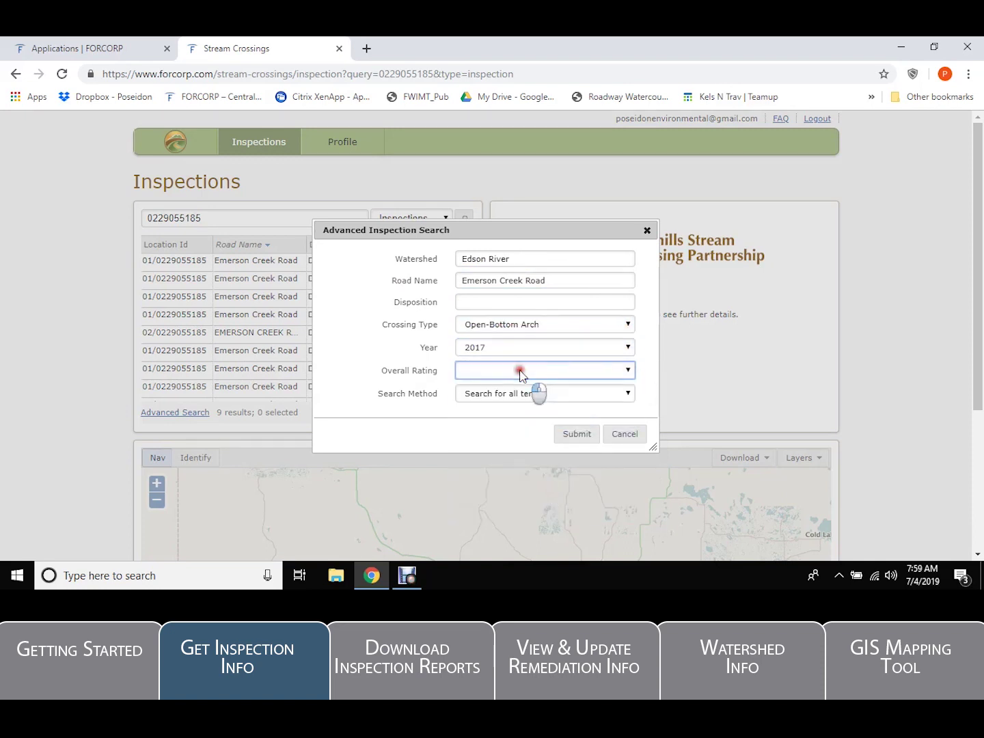
{"action": "left_click", "coordinate": [585, 436]}
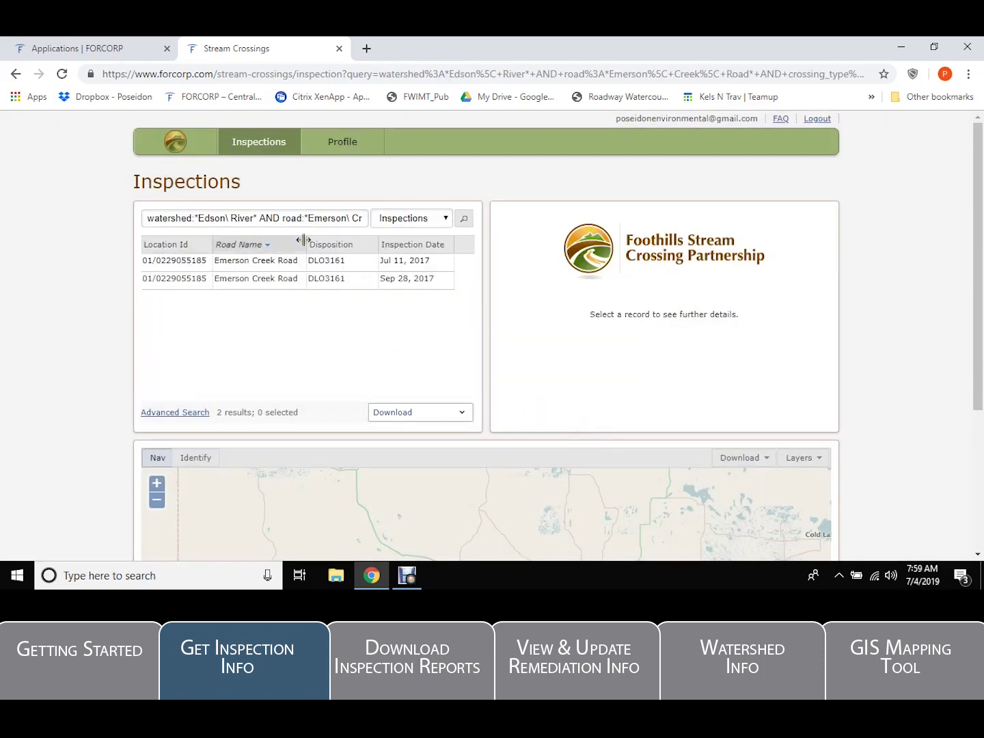
{"action": "left_click", "coordinate": [248, 266]}
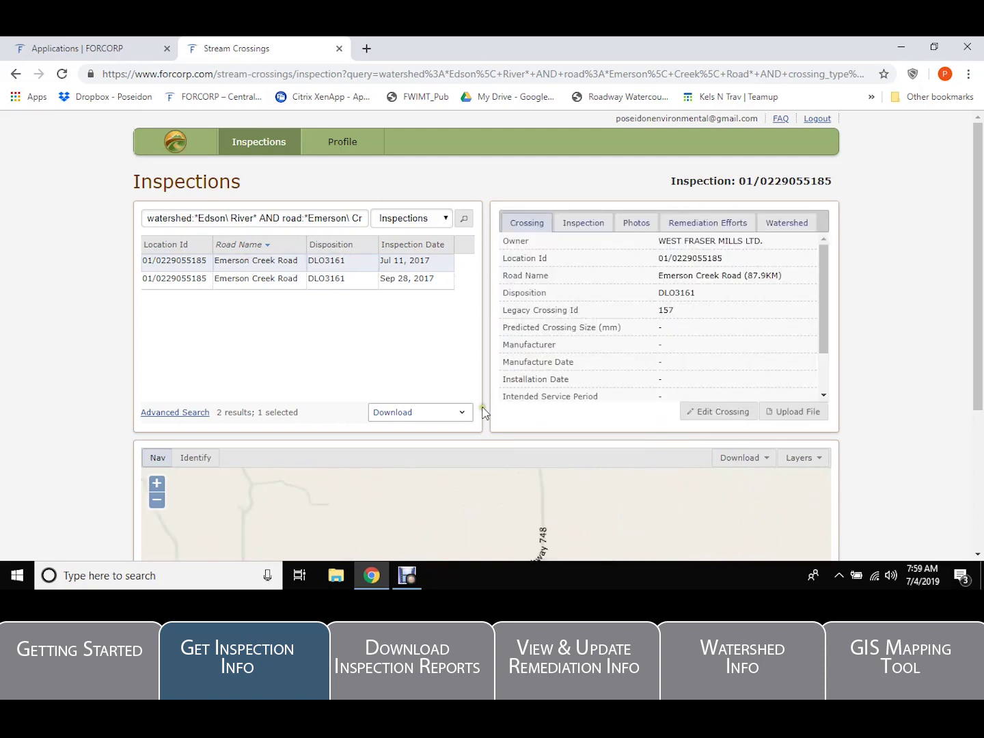
{"action": "left_click_drag", "start_coordinate": [978, 281], "coordinate": [981, 429]}
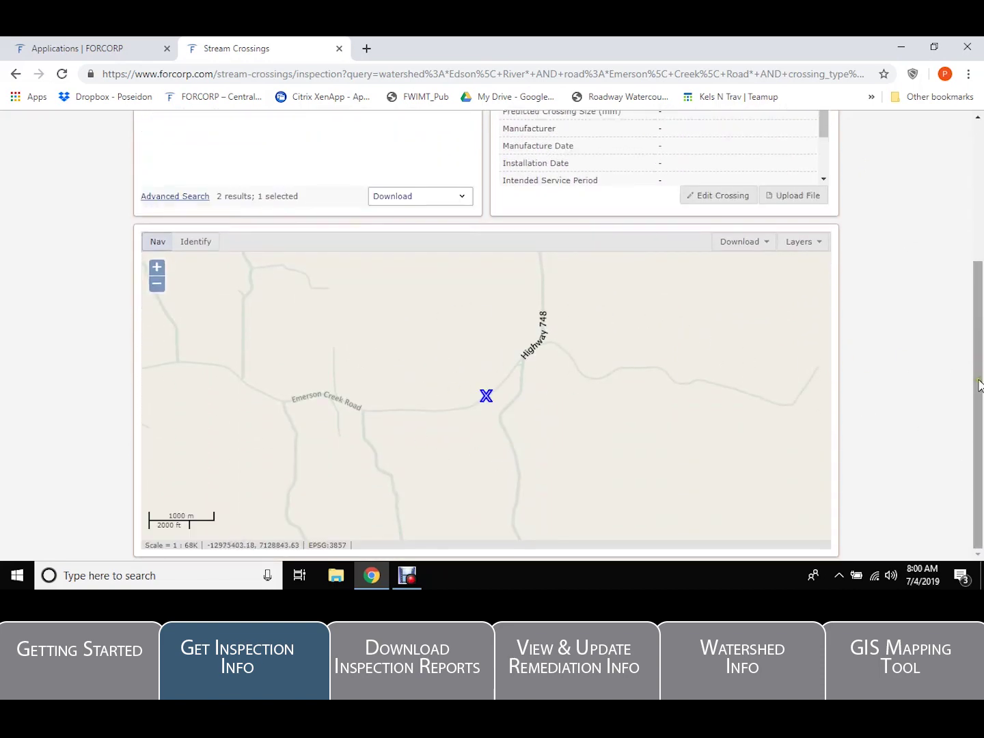
{"action": "left_click_drag", "start_coordinate": [975, 343], "coordinate": [970, 171]}
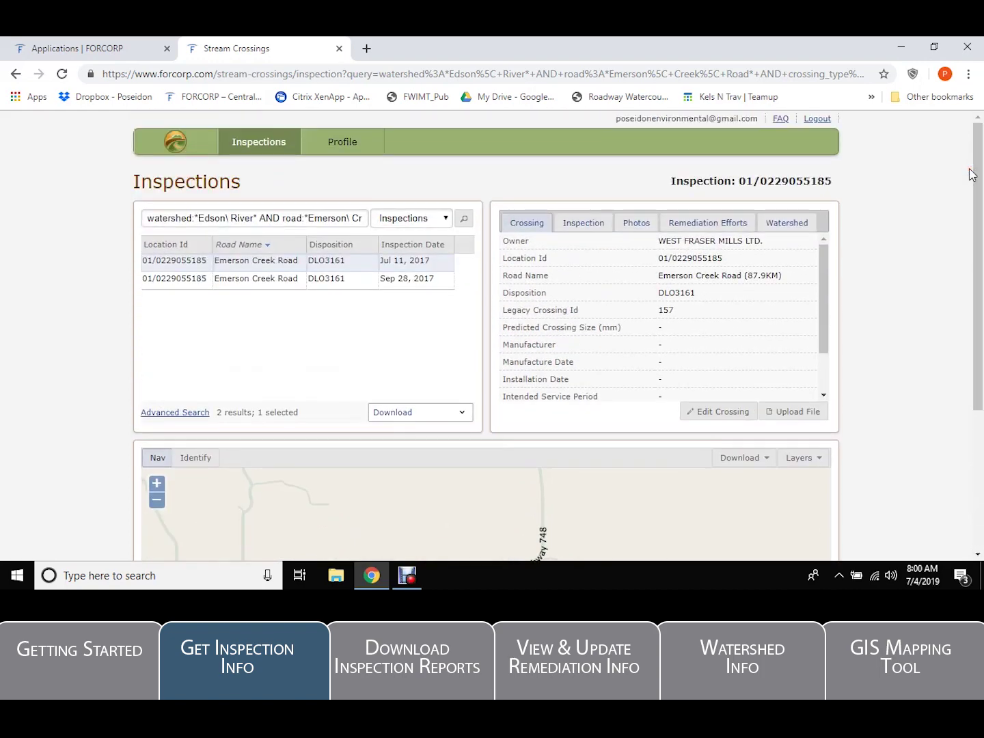
Rerun the advanced inspection search without a year and look through the matching Emerson Creek Road records.
{"action": "left_click", "coordinate": [158, 412]}
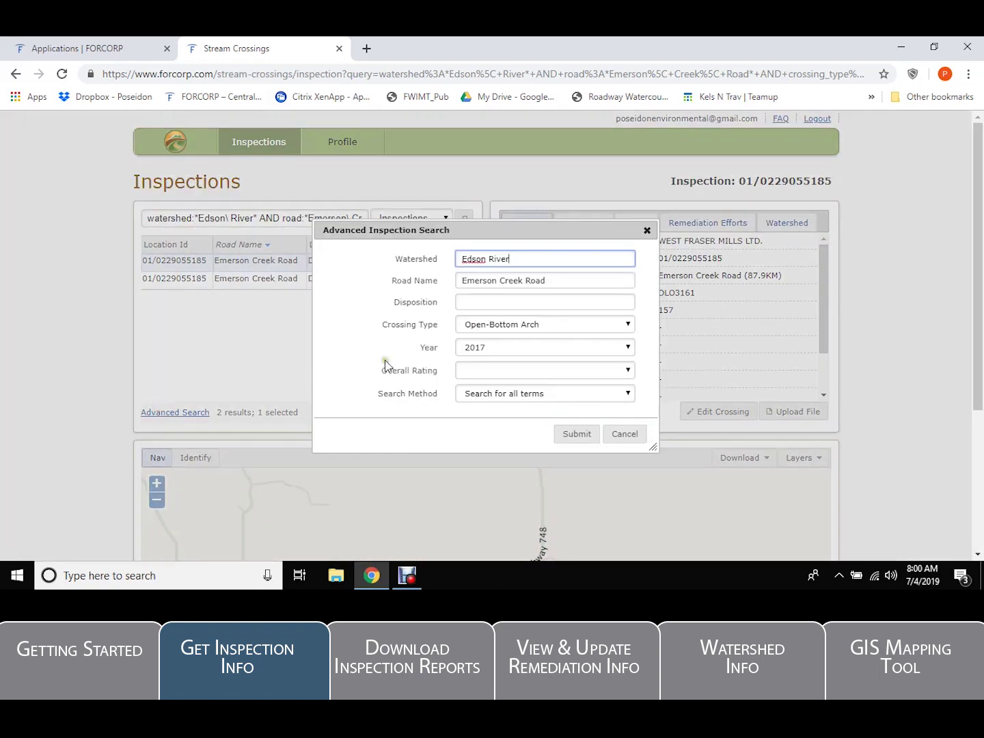
{"action": "left_click", "coordinate": [626, 348]}
{"action": "left_click", "coordinate": [554, 361]}
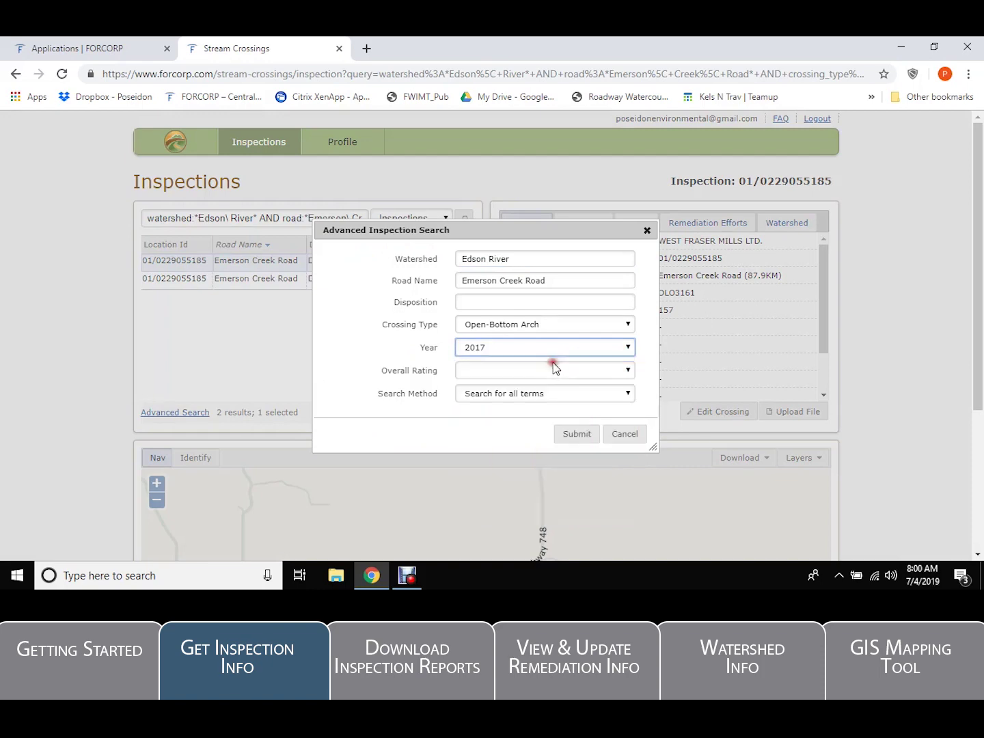
{"action": "left_click", "coordinate": [581, 435]}
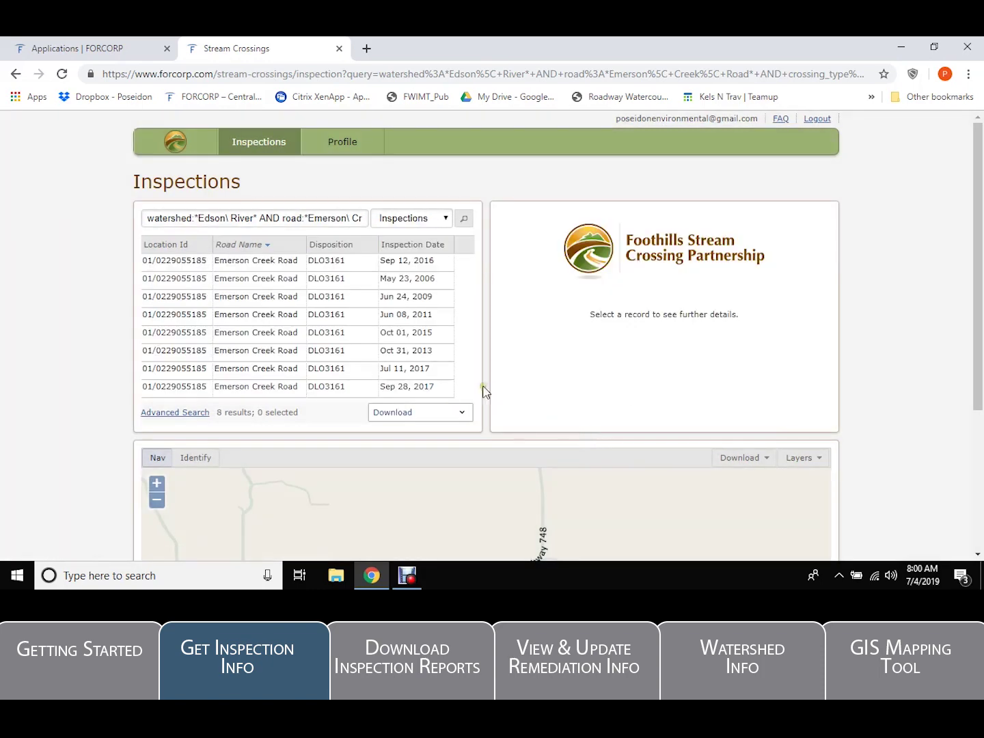
{"action": "scroll", "coordinate": [231, 296], "scroll_direction": "down", "scroll_amount": 3}
{"action": "scroll", "coordinate": [248, 287], "scroll_direction": "up", "scroll_amount": 3}
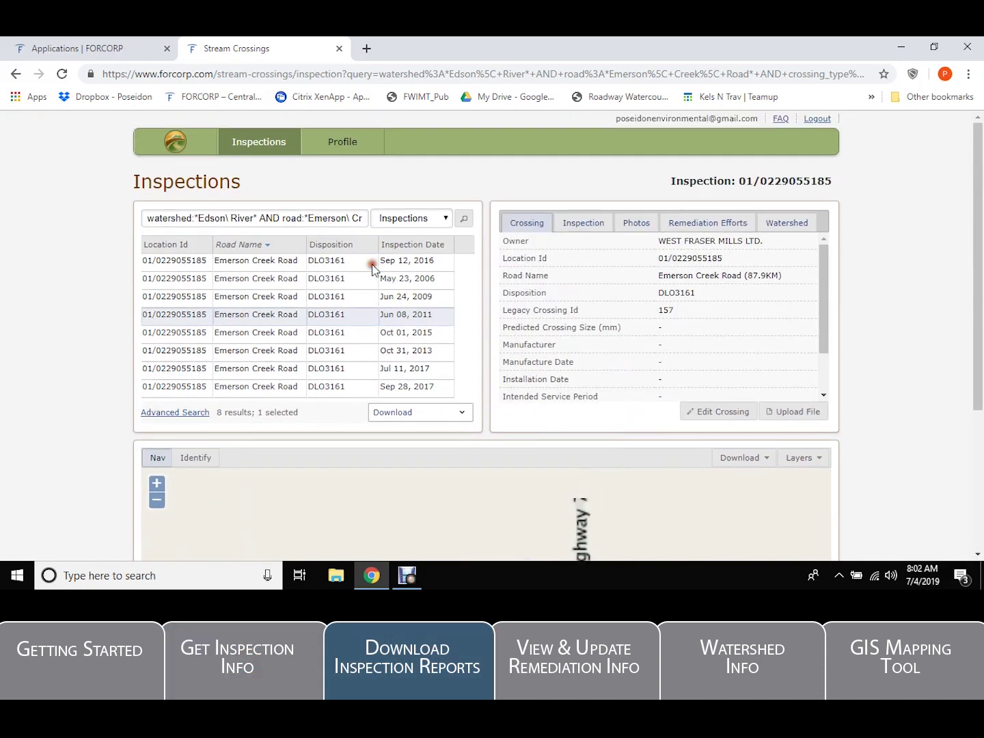
Download the PDF report of the Sep 12, 2016 inspection from the results list.
{"action": "left_click", "coordinate": [443, 261]}
{"action": "left_click", "coordinate": [446, 414]}
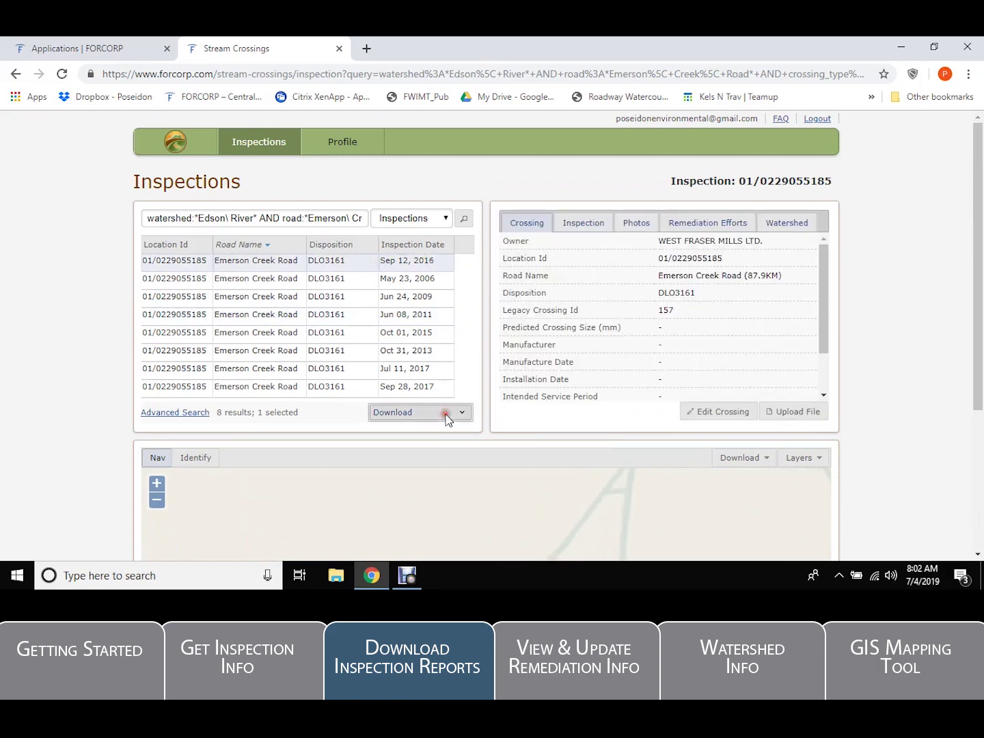
{"action": "left_click", "coordinate": [435, 428]}
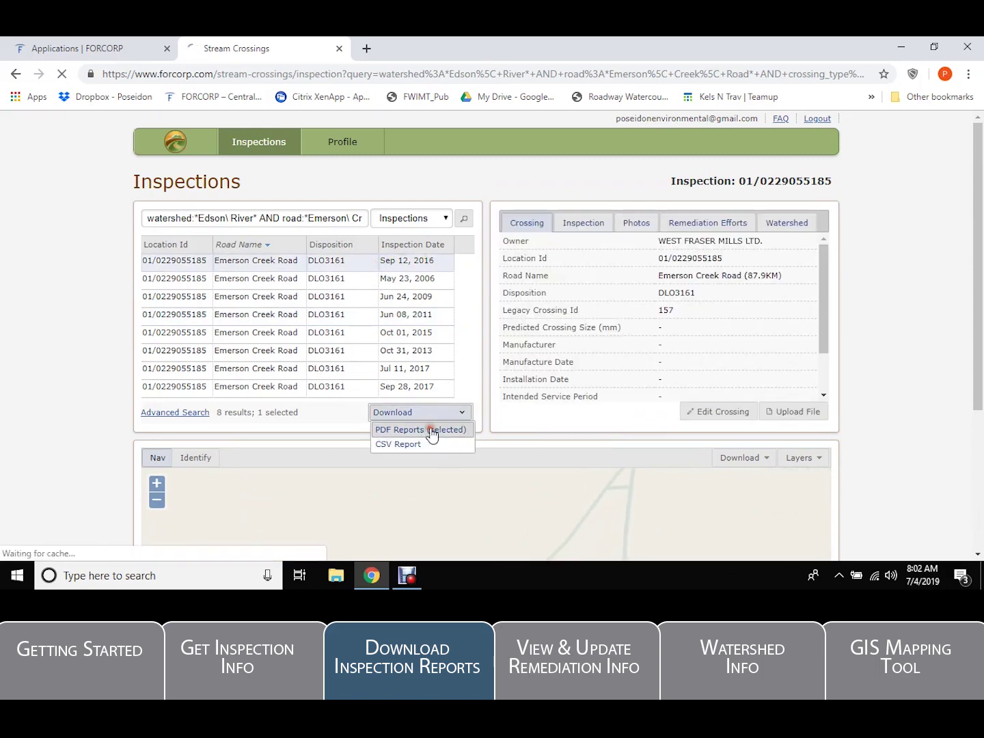
Download the 2016 inspection's PDF report directly from its inspection details and open the file.
{"action": "left_click", "coordinate": [583, 226]}
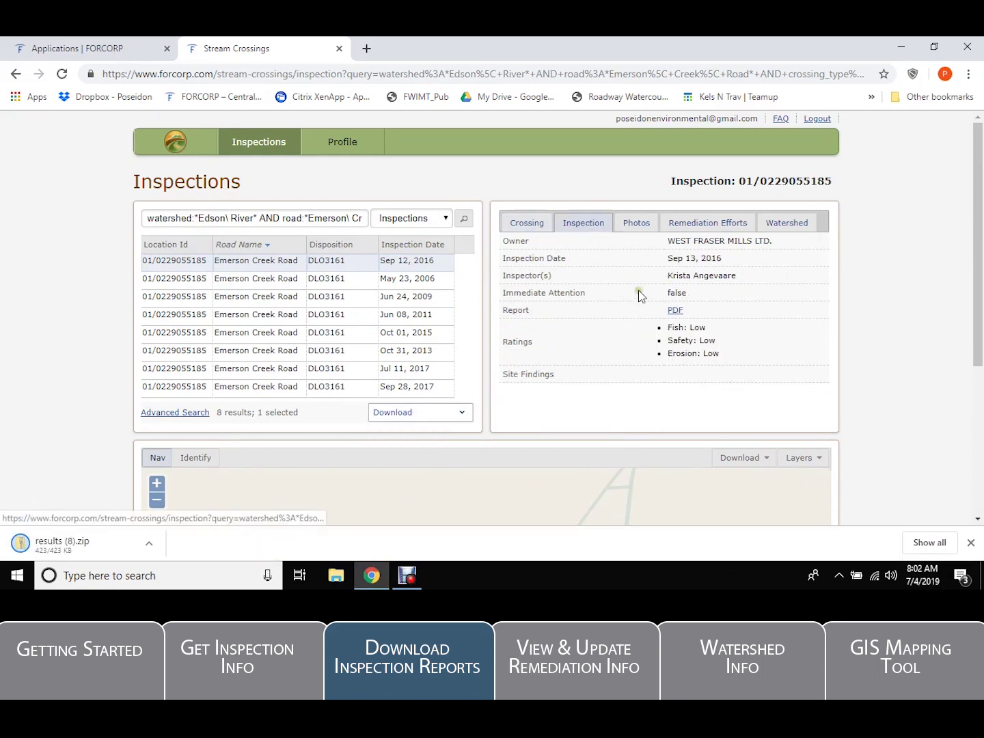
{"action": "left_click", "coordinate": [674, 313]}
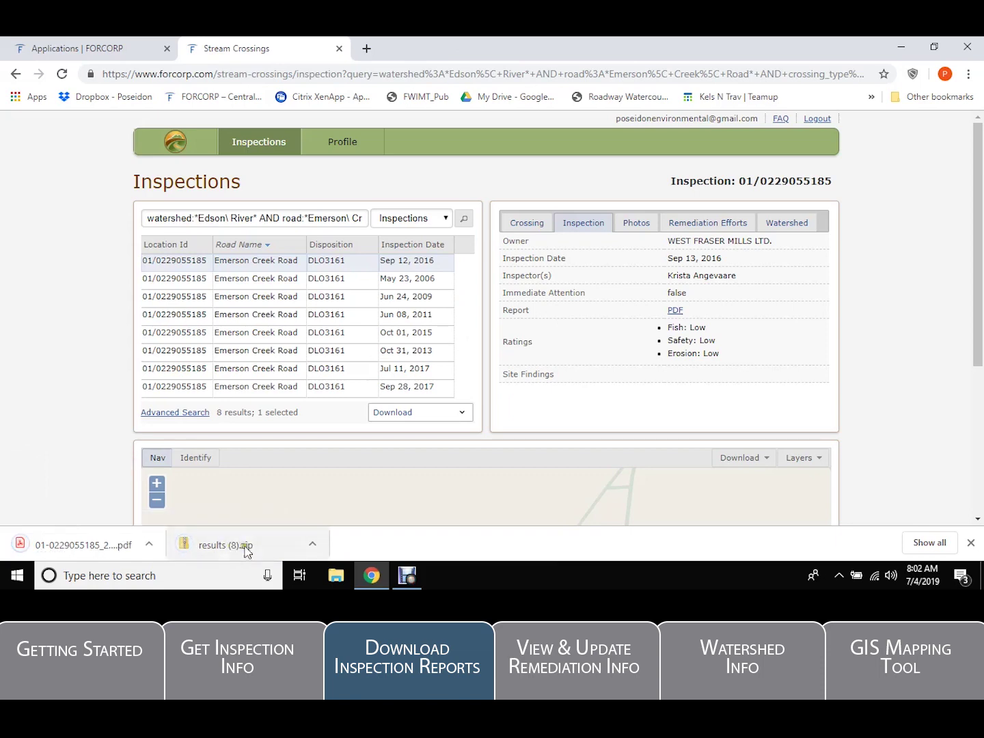
{"action": "left_click", "coordinate": [77, 544]}
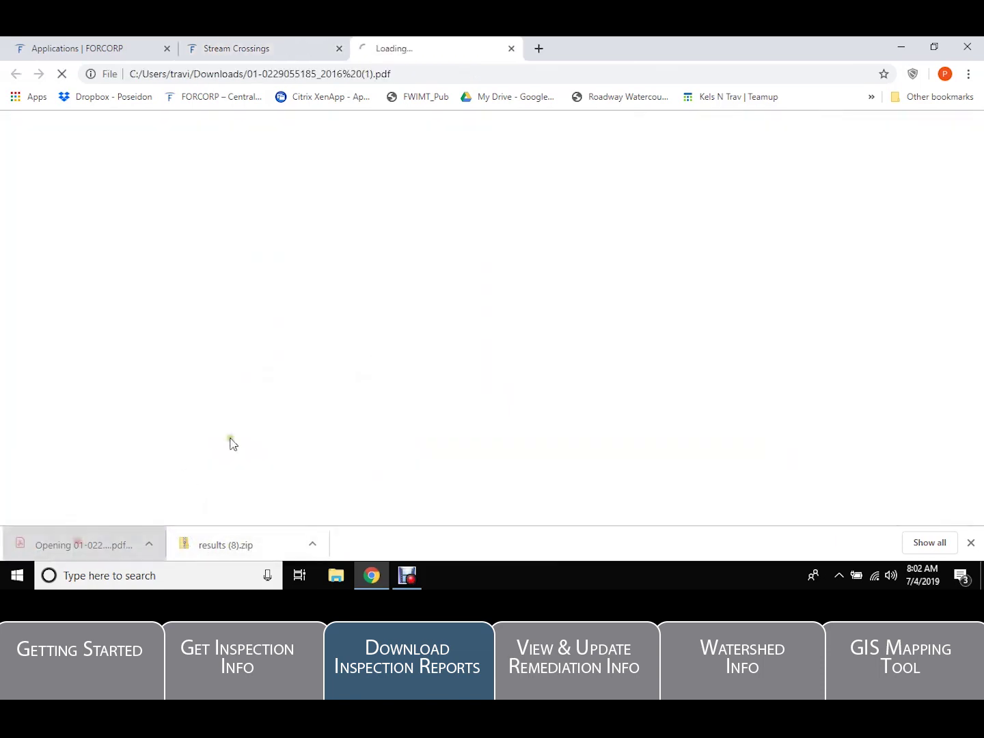
Return to the Stream Crossings page and view the inspection's inlet and outlet photos.
{"action": "left_click", "coordinate": [263, 50]}
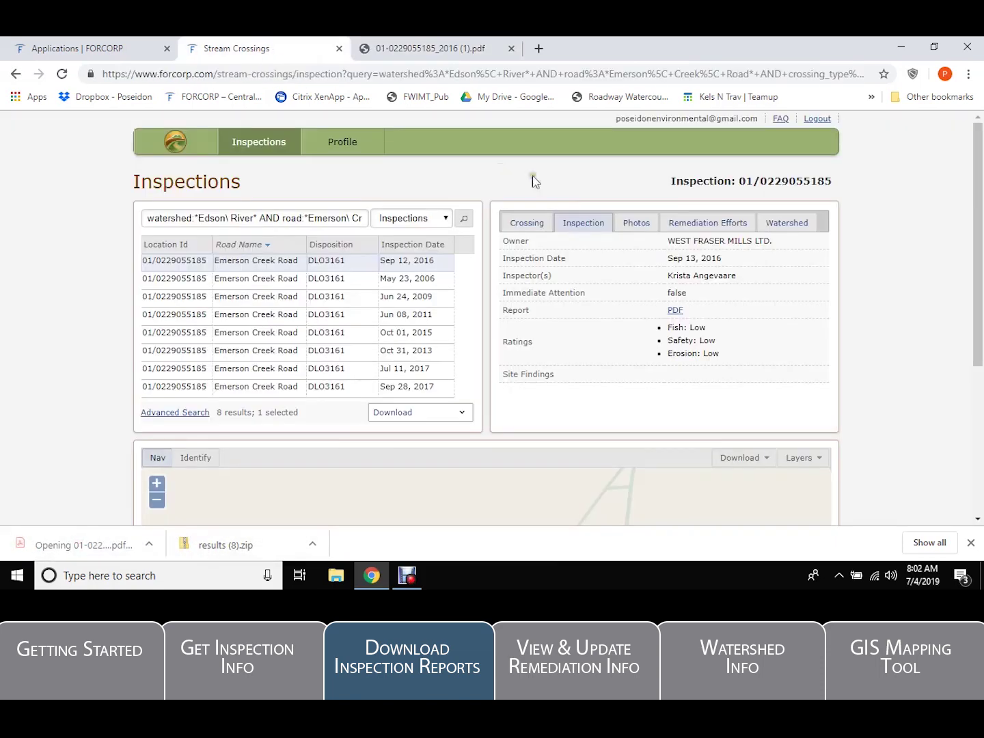
{"action": "left_click", "coordinate": [633, 225]}
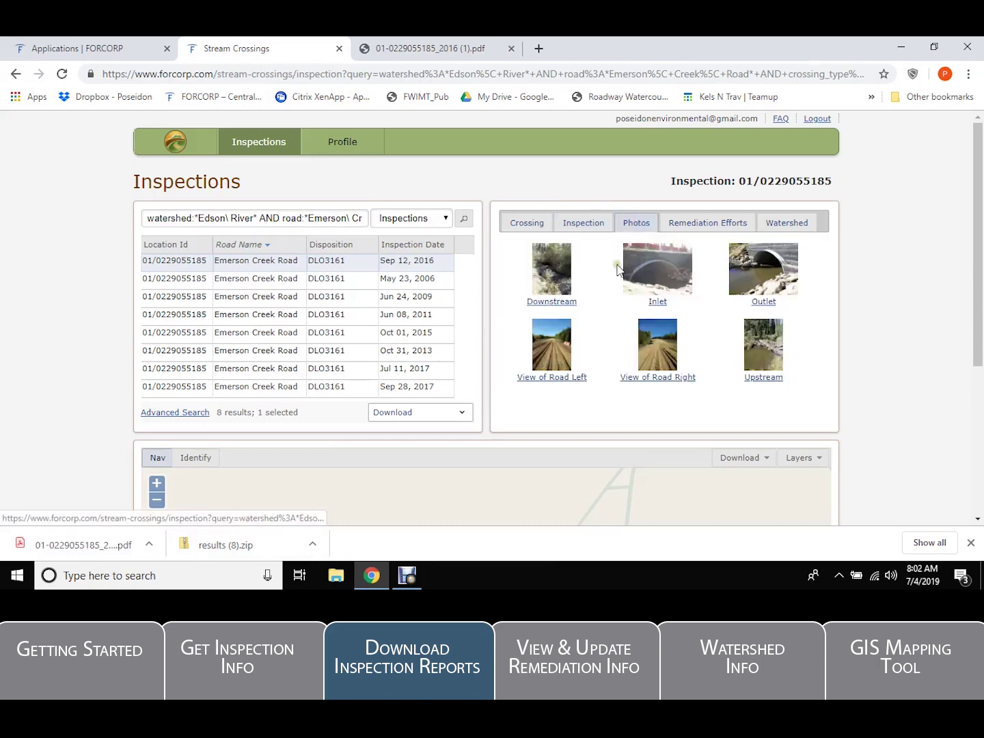
{"action": "left_click", "coordinate": [653, 274]}
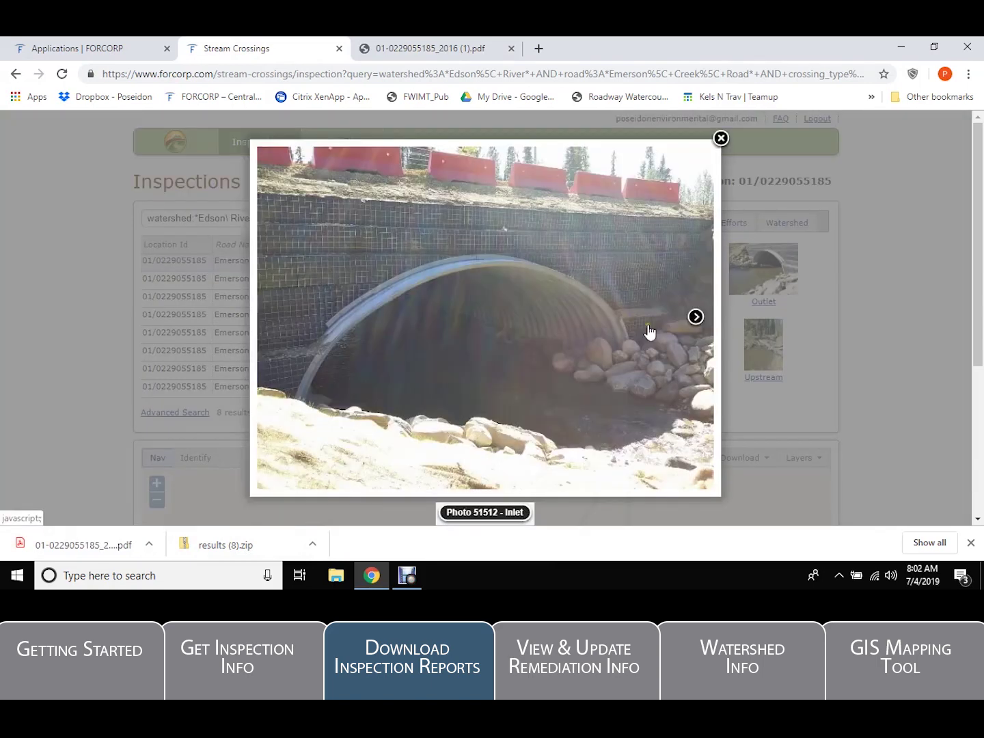
{"action": "left_click", "coordinate": [696, 317]}
{"action": "left_click", "coordinate": [719, 140]}
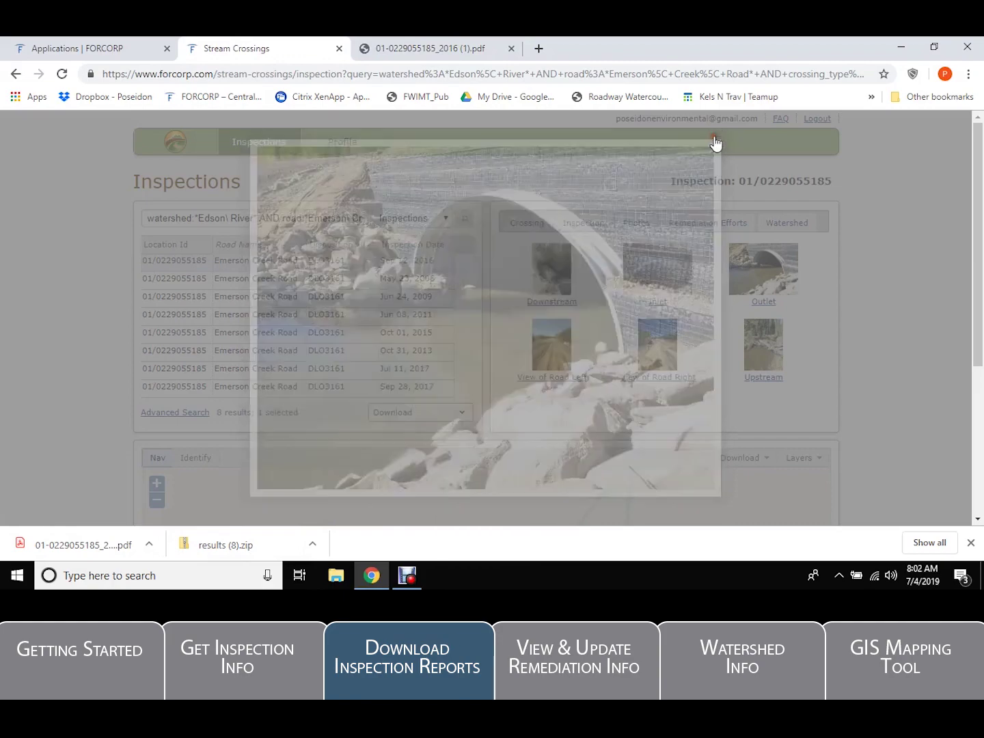
Select the Jun 24, 2009, Oct 01, 2015 and Sep 28, 2017 inspections, then download and open the CSV report.
{"action": "left_click", "coordinate": [228, 368], "text": "shift"}
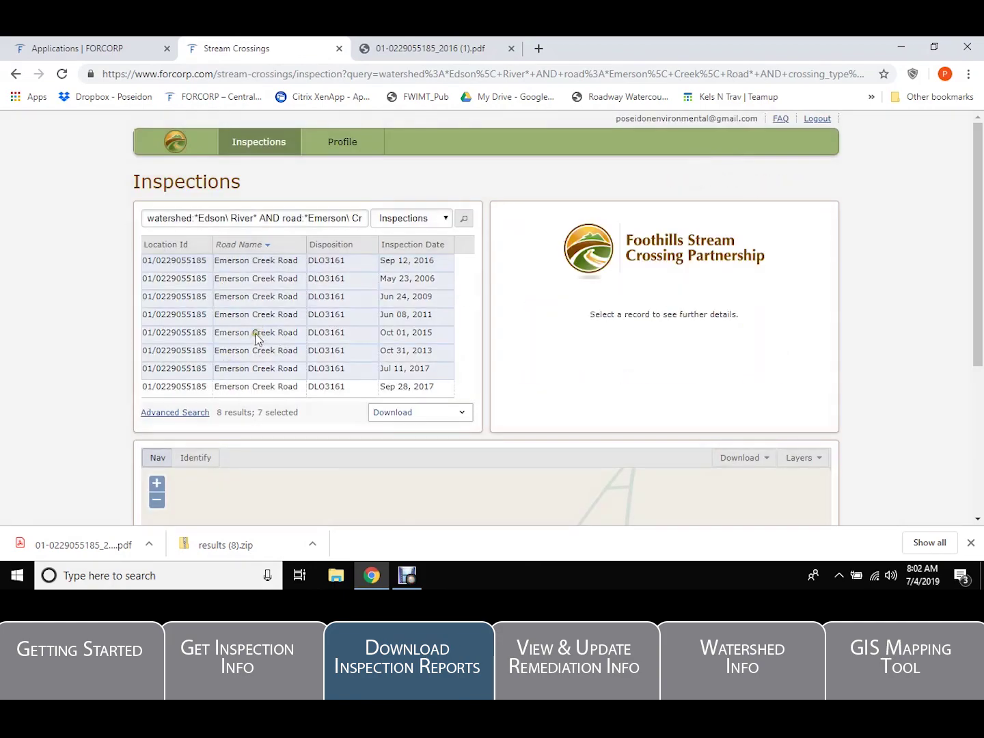
{"action": "left_click", "coordinate": [256, 336]}
{"action": "left_click", "coordinate": [276, 299], "text": "ctrl"}
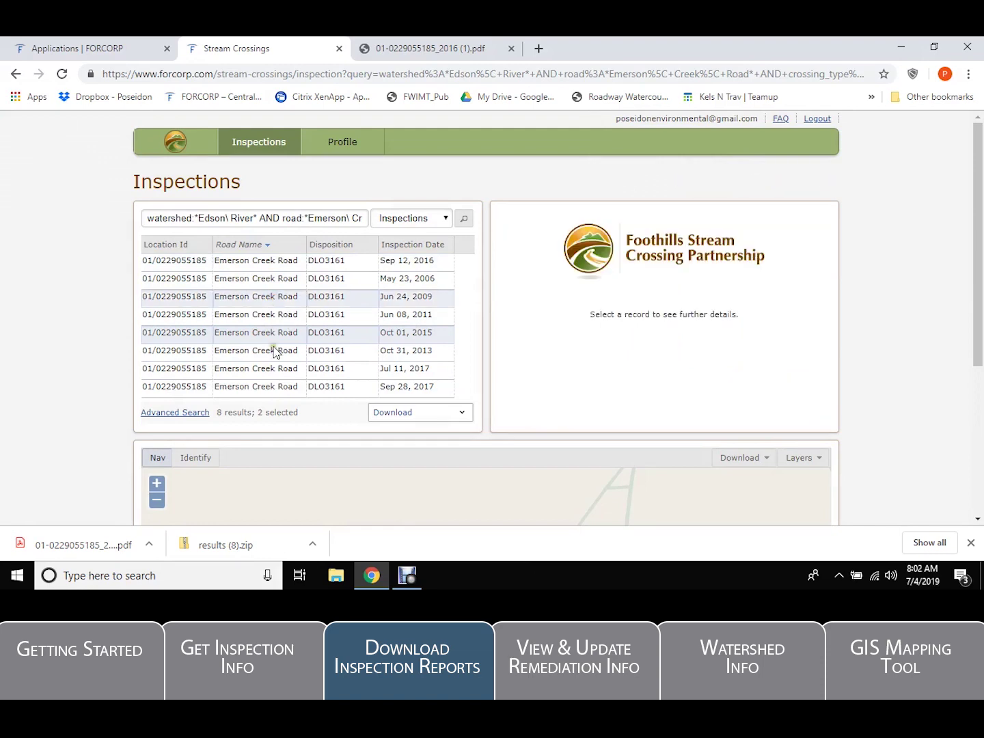
{"action": "left_click", "coordinate": [275, 388], "text": "ctrl"}
{"action": "left_click", "coordinate": [452, 412]}
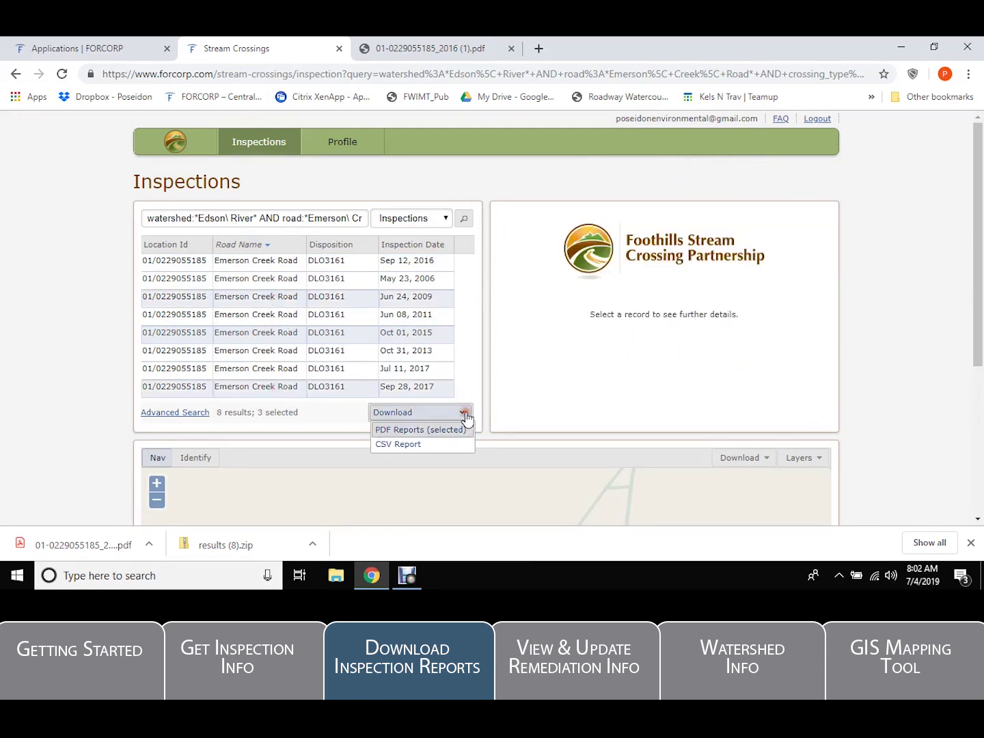
{"action": "left_click", "coordinate": [416, 445]}
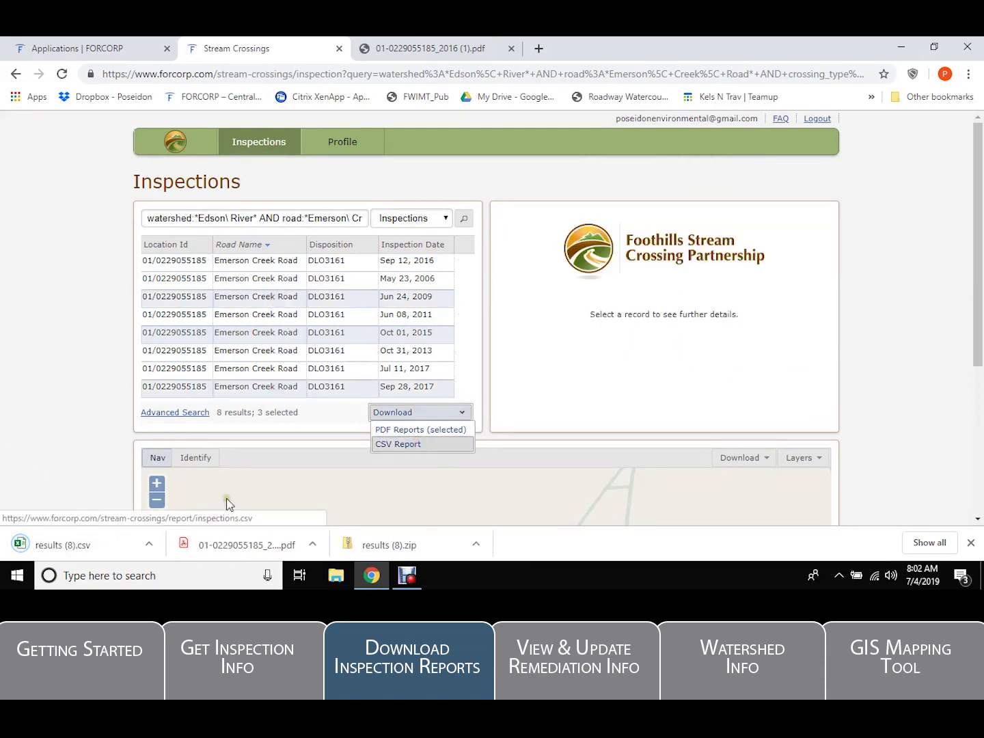
{"action": "left_click", "coordinate": [64, 544]}
Look through the downloaded 2016 PDF inspection report, then switch to Excel to view the CSV report.
{"action": "left_click", "coordinate": [421, 46]}
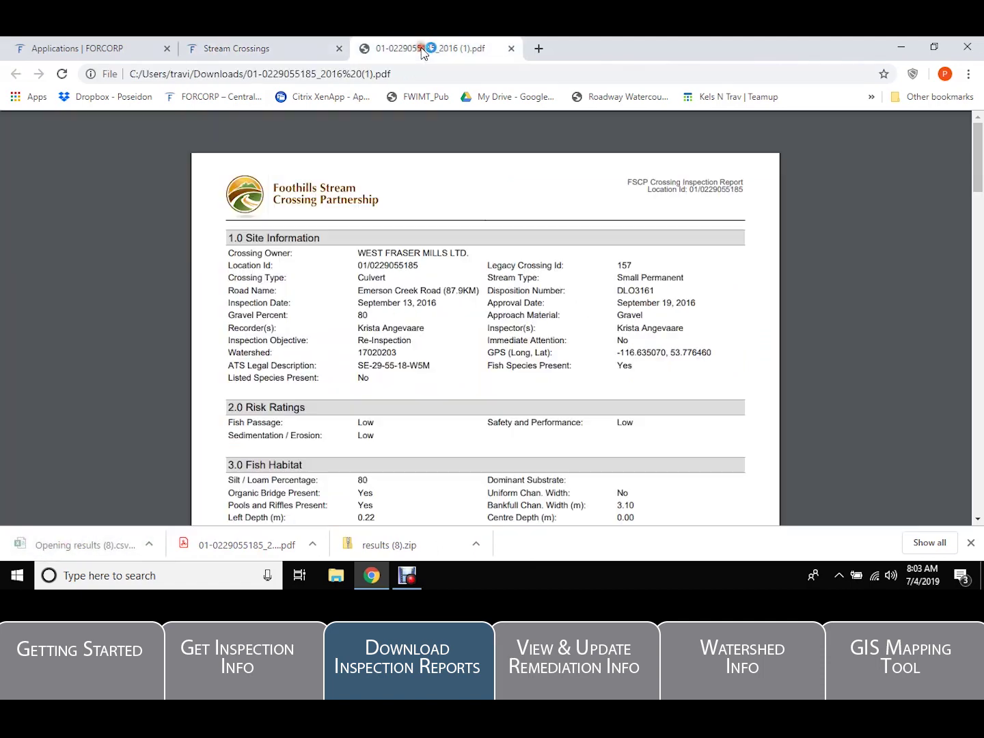
{"action": "scroll", "coordinate": [437, 324], "scroll_direction": "down", "scroll_amount": 10}
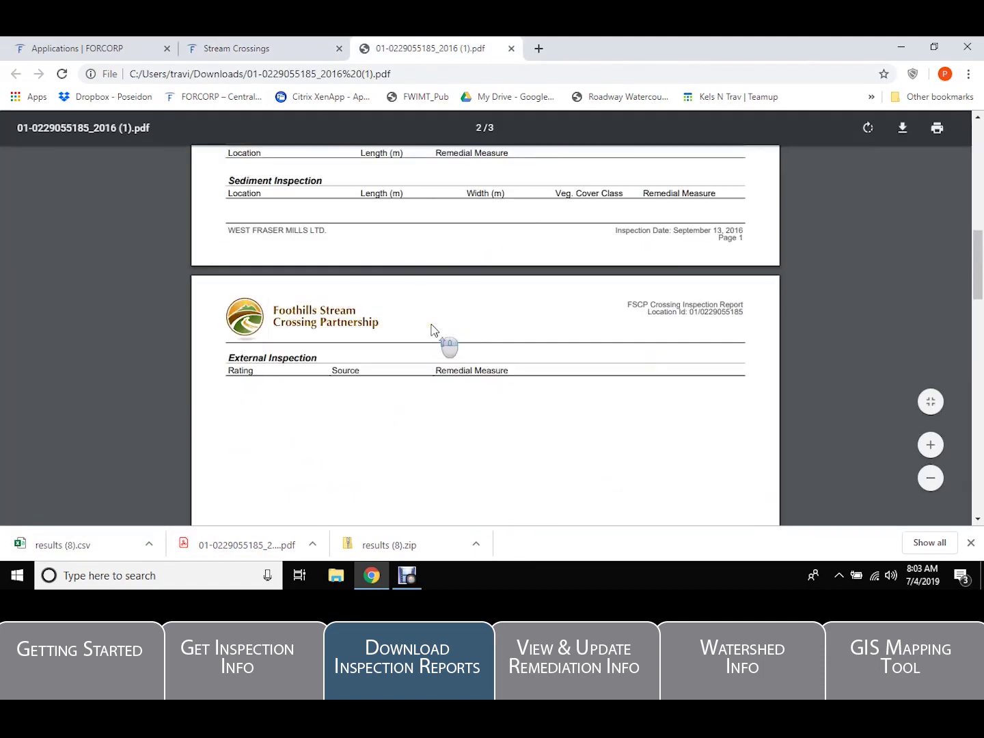
{"action": "scroll", "coordinate": [432, 329], "scroll_direction": "up", "scroll_amount": 15}
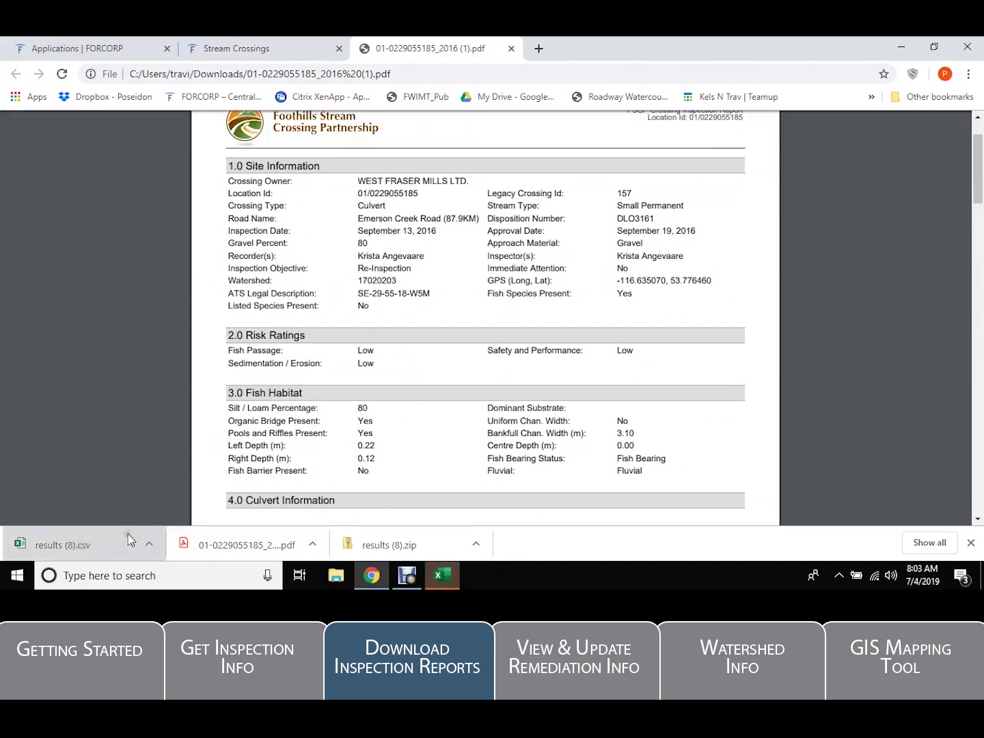
{"action": "left_click", "coordinate": [446, 576]}
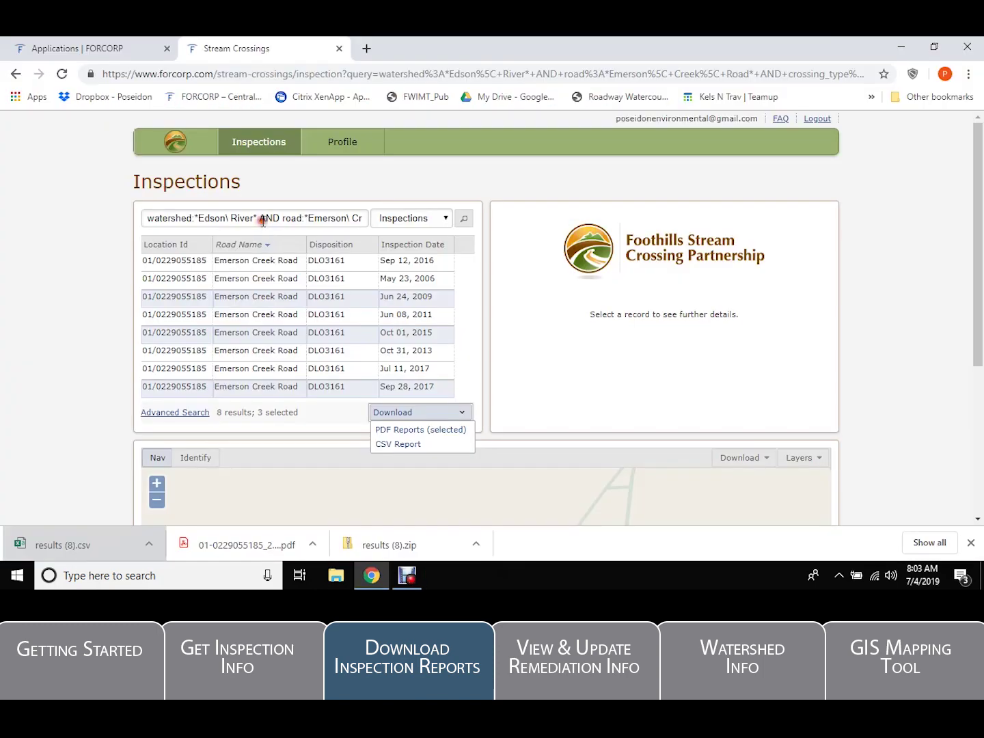
Clear the current inspection search and reload the unfiltered inspections list.
{"action": "triple_click", "coordinate": [262, 220]}
{"action": "key", "text": "BackSpace"}
{"action": "left_click", "coordinate": [263, 147]}
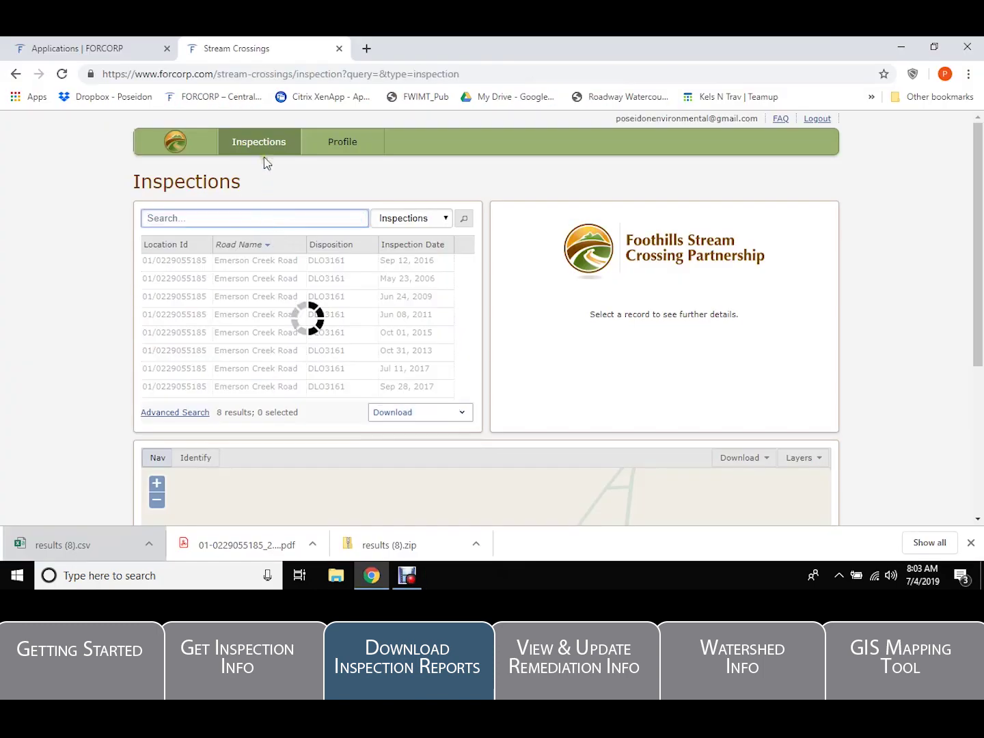
{"action": "left_click", "coordinate": [264, 152]}
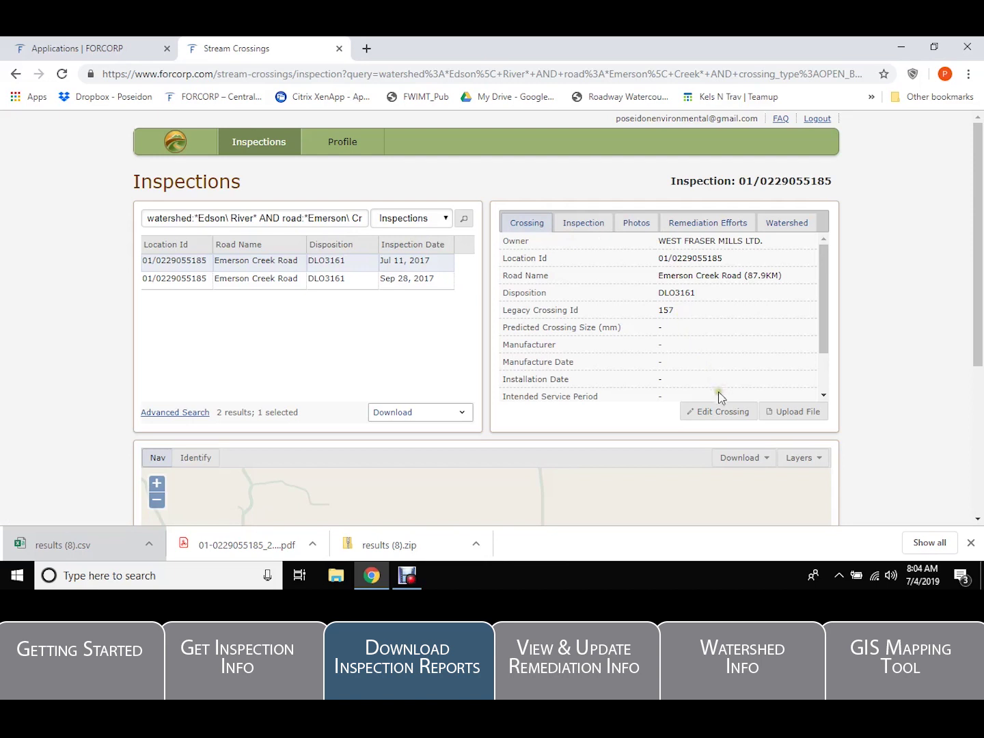
Examine the crossing's edit form and its file upload dialog, including the file chooser, and close them without changes.
{"action": "left_click", "coordinate": [720, 412]}
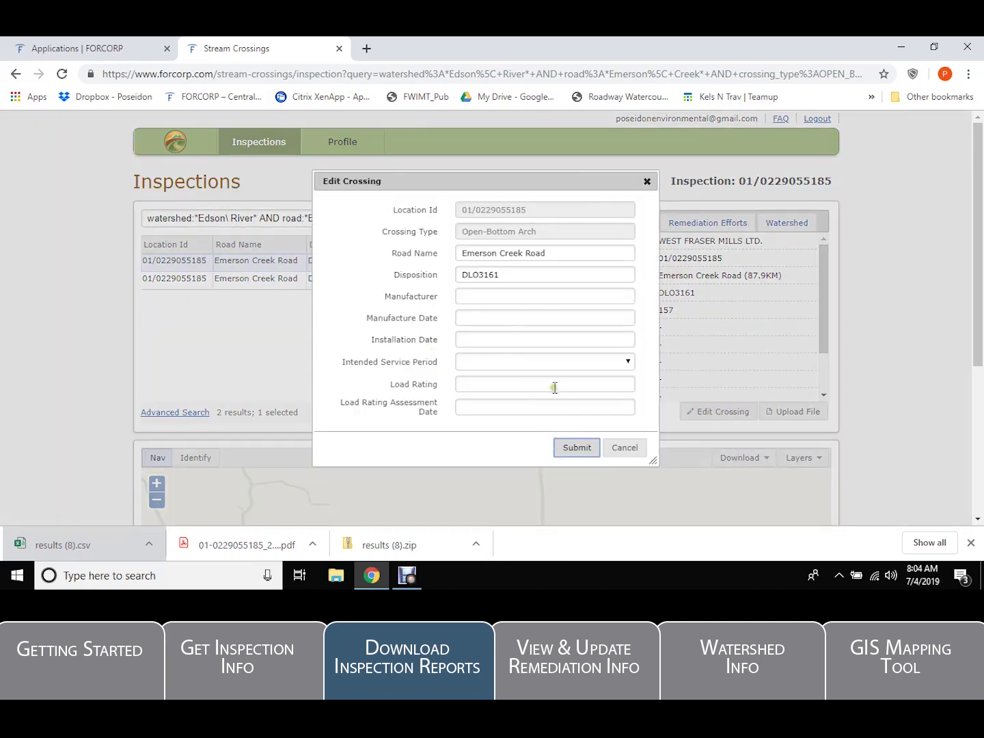
{"action": "left_click", "coordinate": [624, 448]}
{"action": "left_click", "coordinate": [791, 412]}
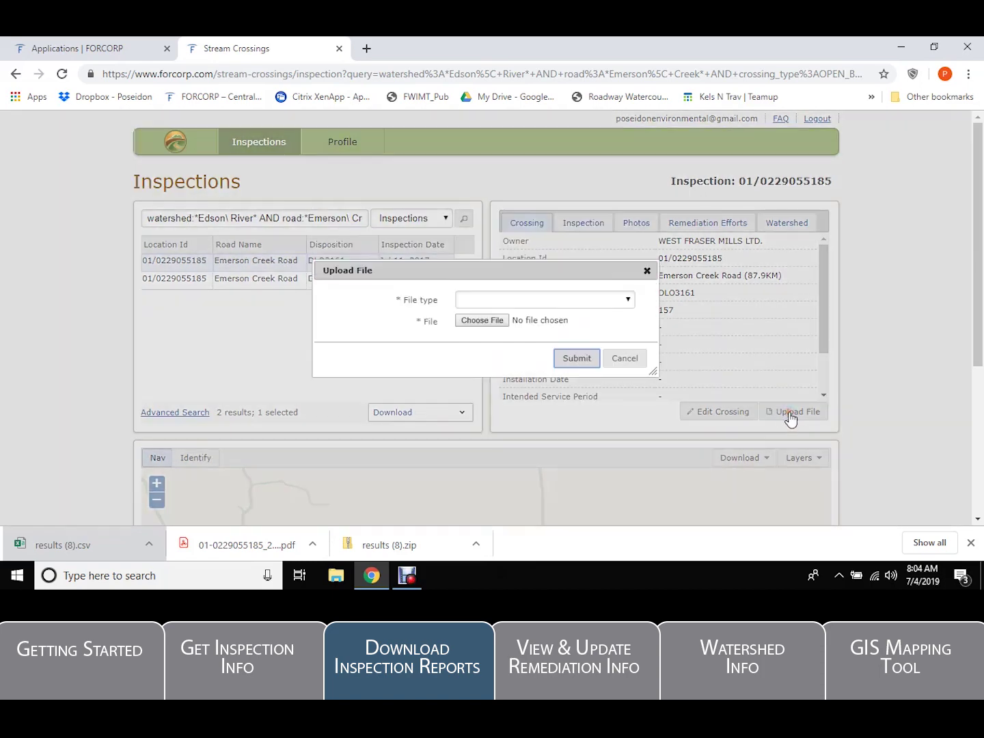
{"action": "left_click", "coordinate": [495, 324]}
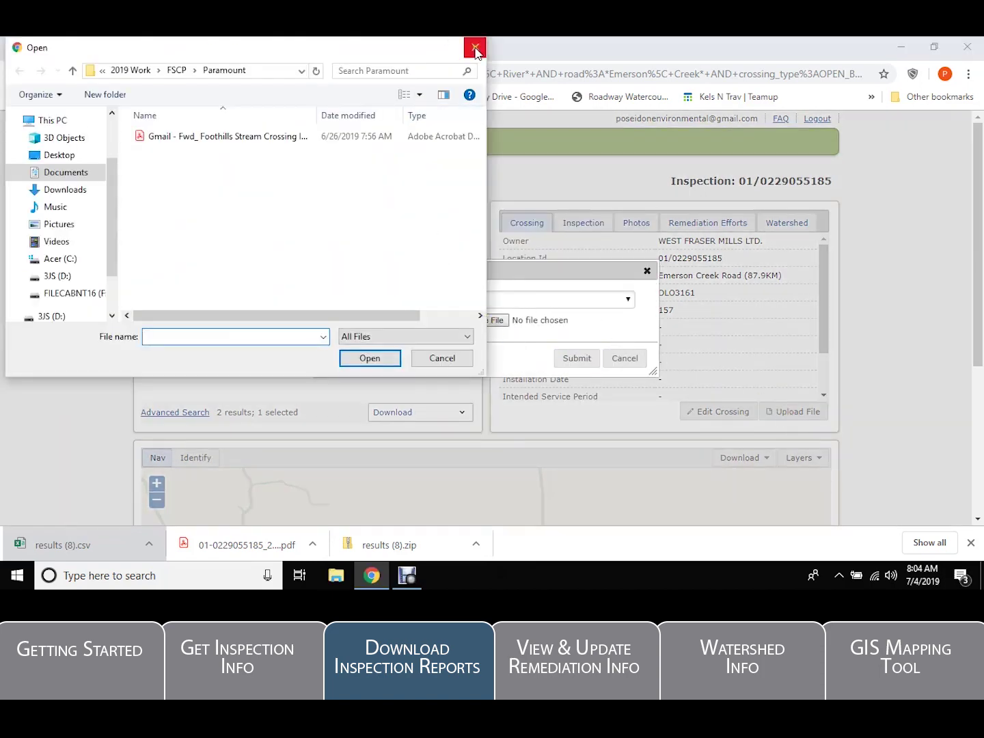
{"action": "left_click", "coordinate": [476, 48]}
{"action": "left_click", "coordinate": [625, 358]}
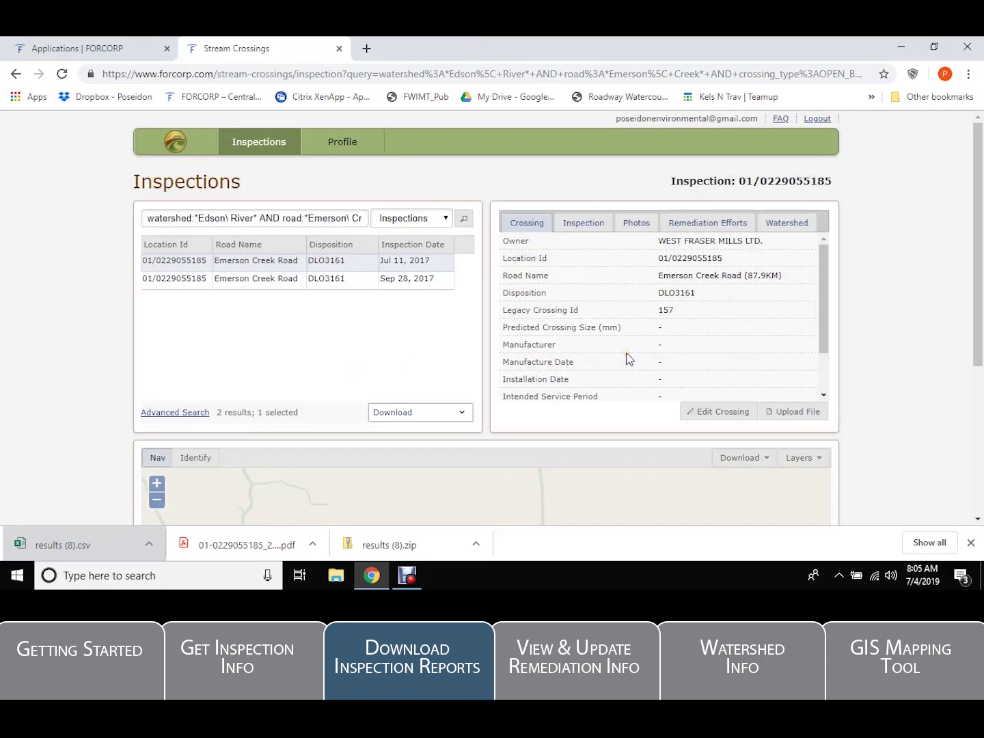
View the inspection's remediation efforts and examine the remediation edit form, closing it without changes.
{"action": "left_click", "coordinate": [701, 225]}
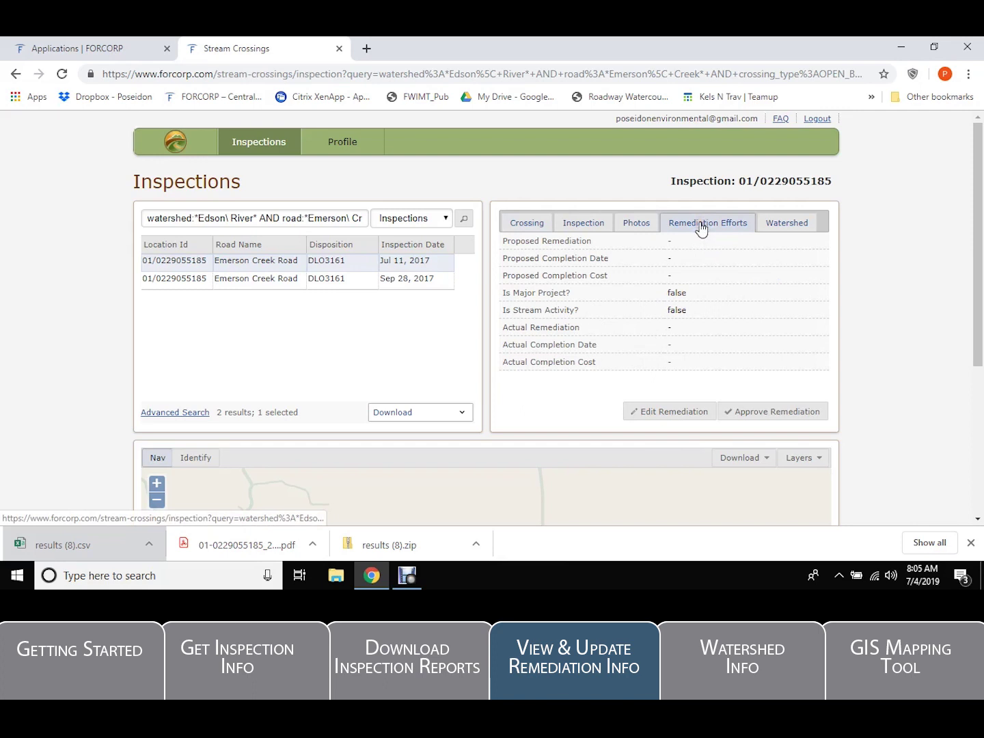
{"action": "left_click", "coordinate": [670, 412]}
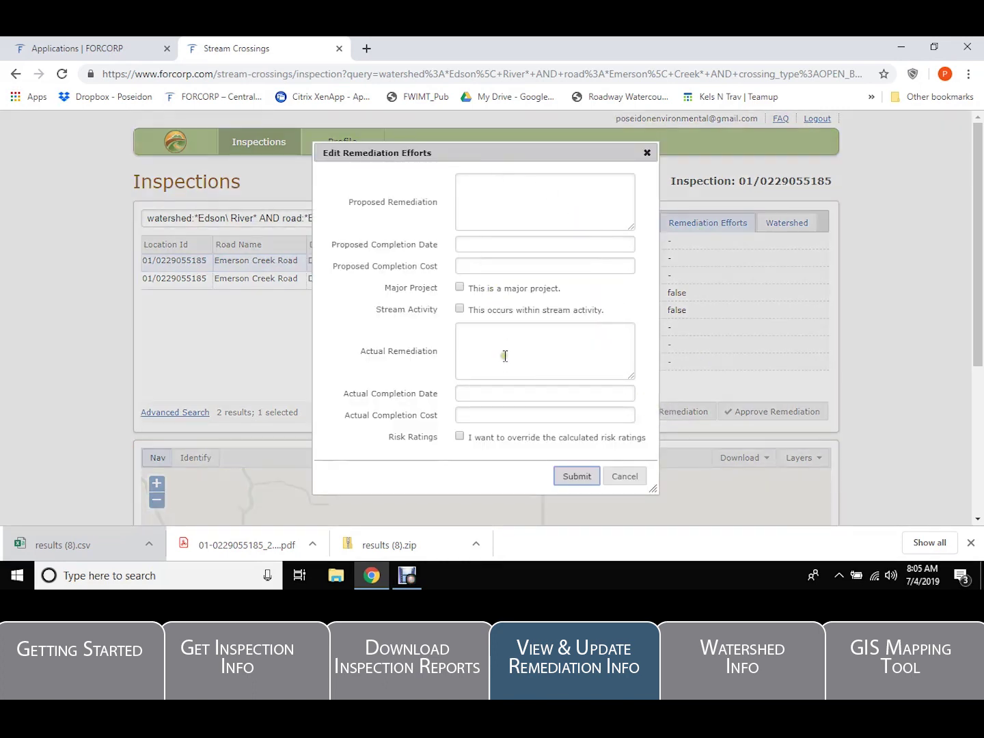
{"action": "left_click", "coordinate": [624, 476]}
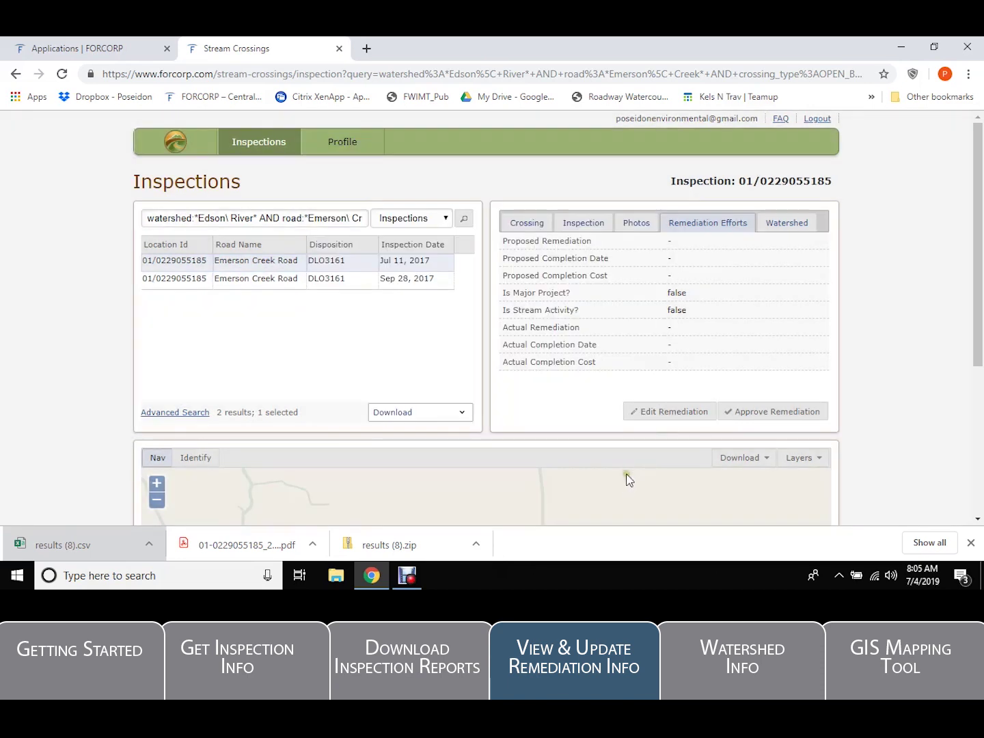
Download the remediation report for the inspection's Edson River watershed, look through the PDF, and close it.
{"action": "left_click", "coordinate": [785, 226]}
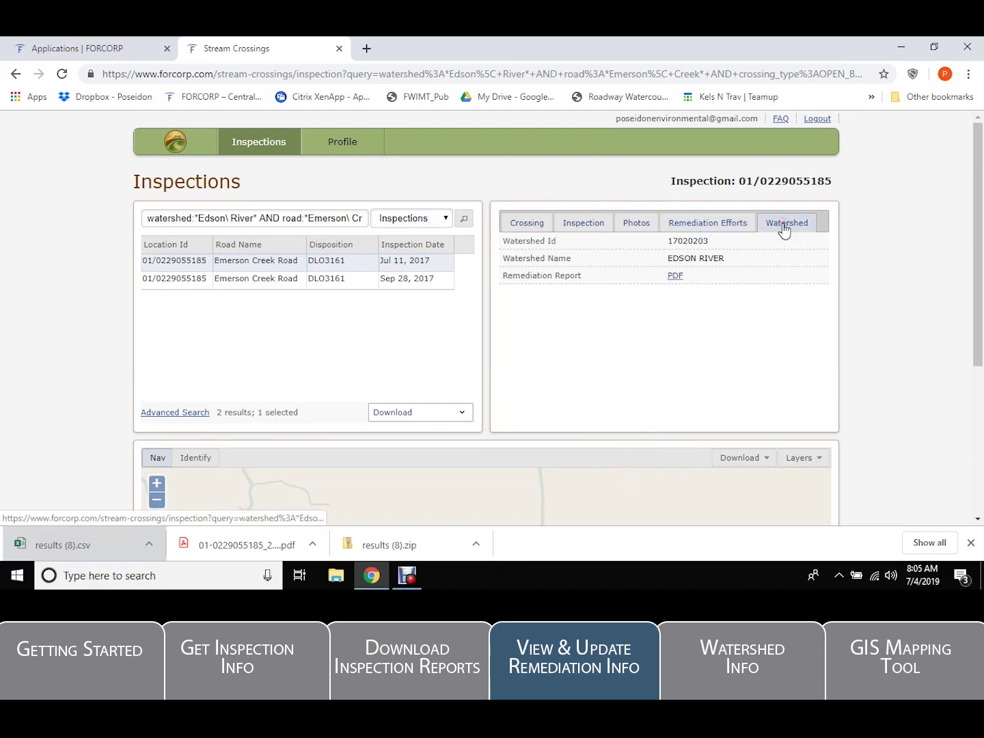
{"action": "left_click", "coordinate": [675, 277]}
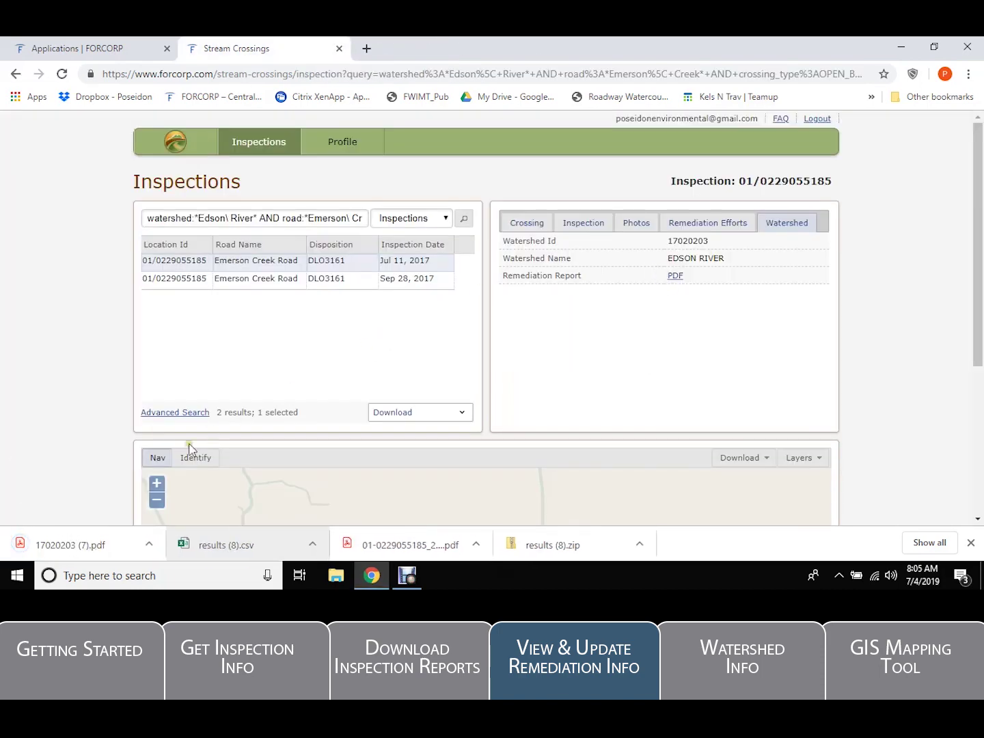
{"action": "left_click", "coordinate": [74, 547]}
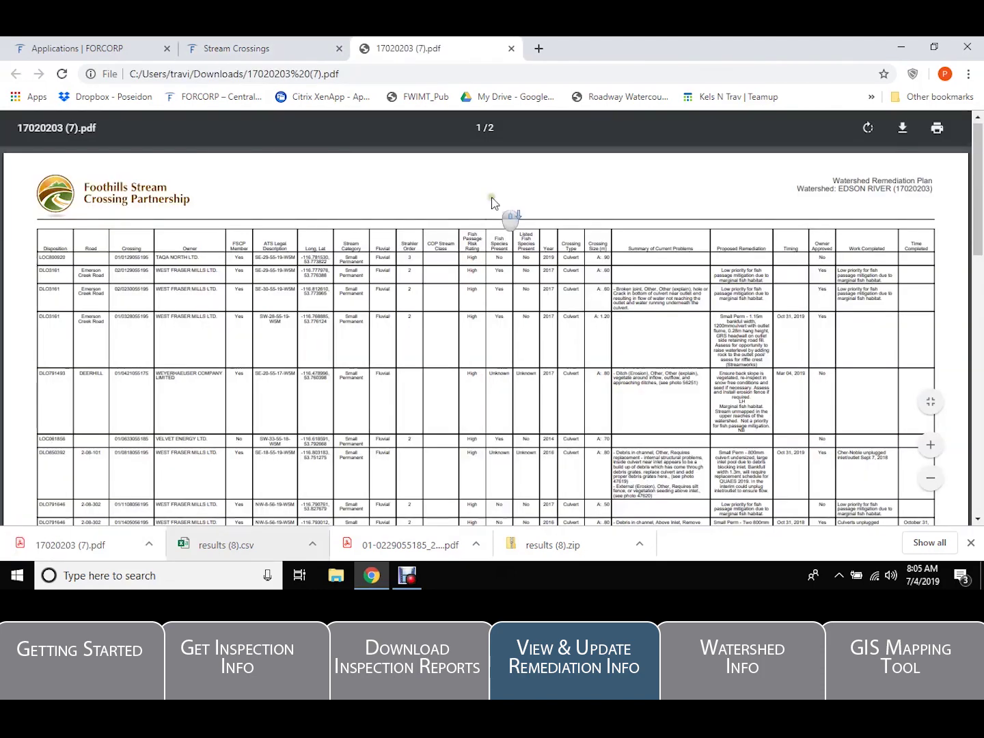
{"action": "scroll", "coordinate": [492, 200], "scroll_direction": "down", "scroll_amount": 5}
{"action": "scroll", "coordinate": [493, 200], "scroll_direction": "down", "scroll_amount": 1}
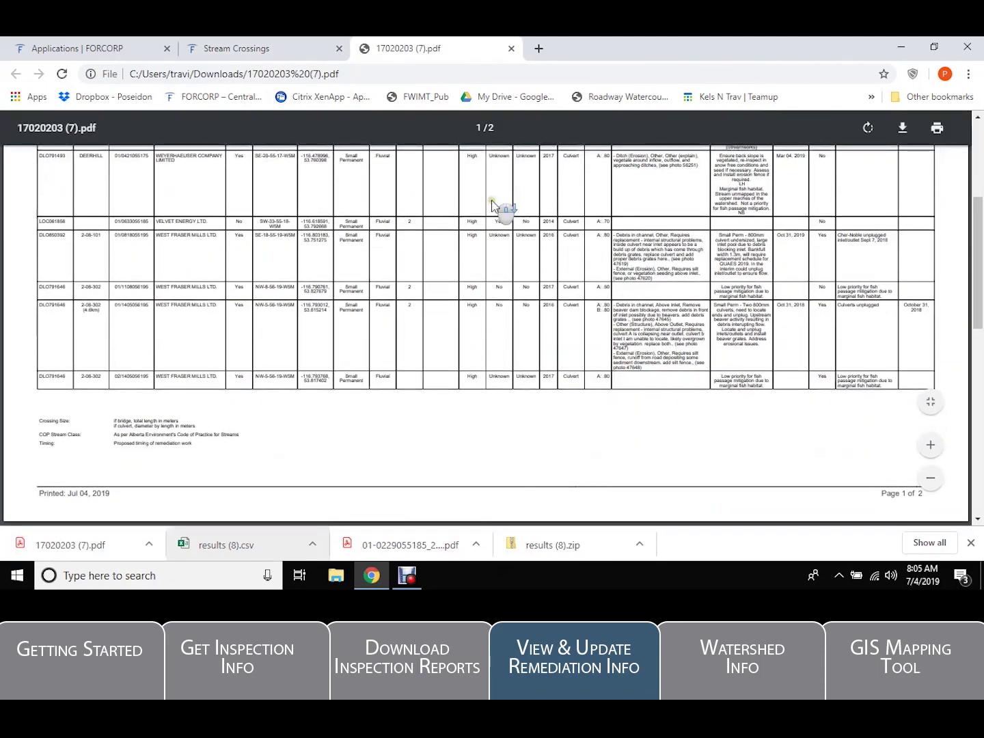
{"action": "left_click", "coordinate": [511, 48]}
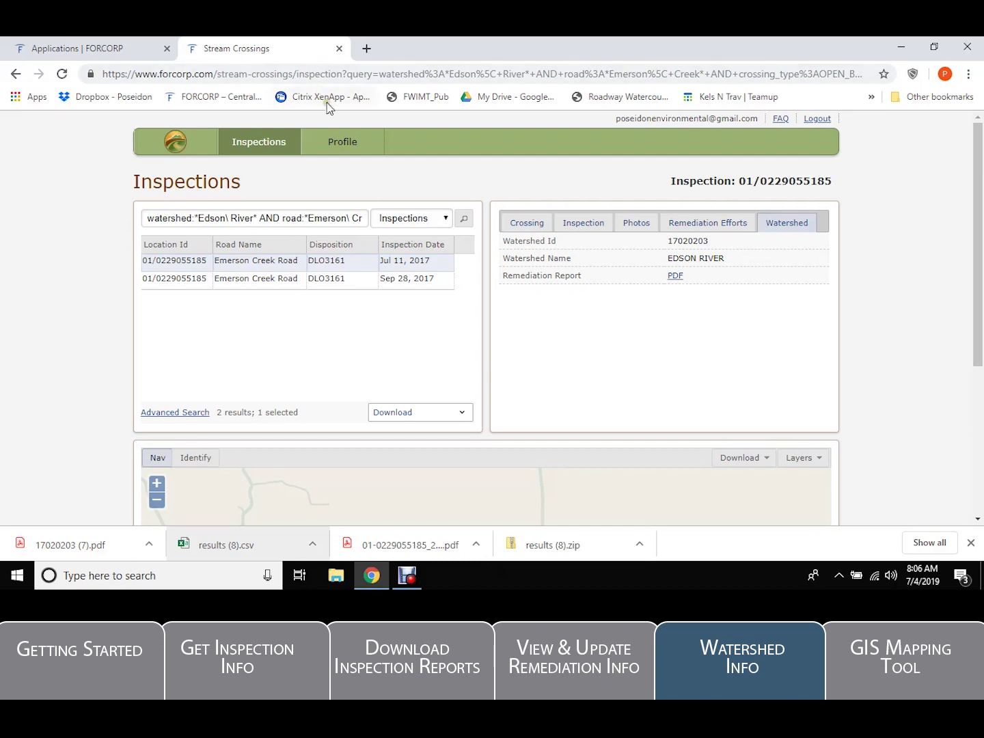
Switch the search to Watersheds, clear the query to list all watersheds, and sort them by name in descending order.
{"action": "left_click", "coordinate": [446, 218]}
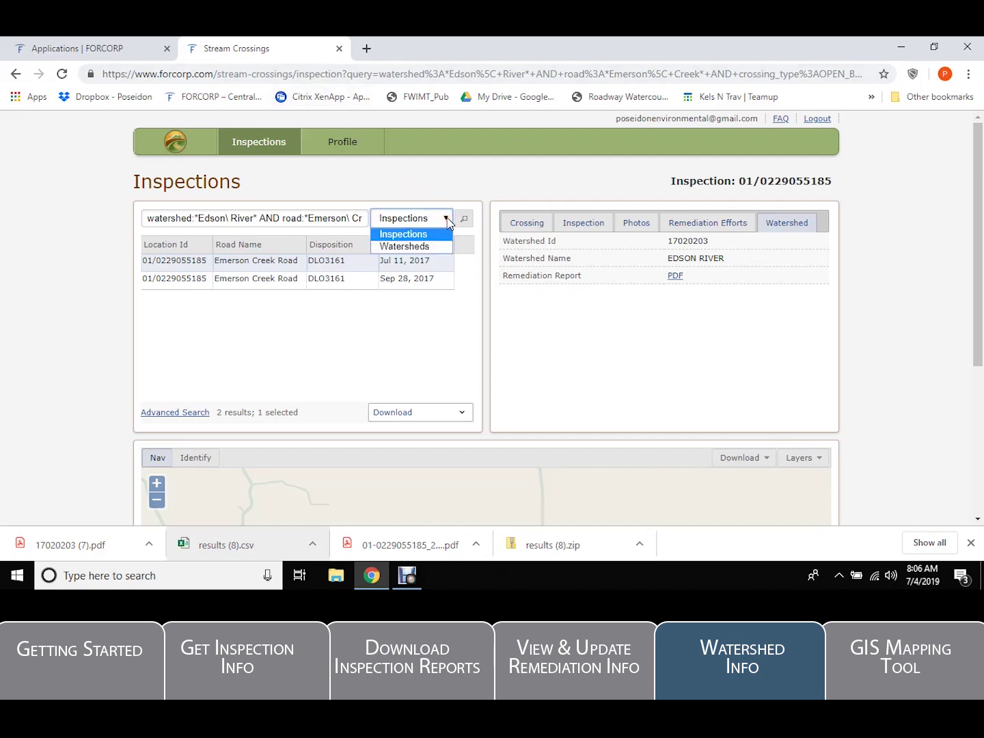
{"action": "left_click", "coordinate": [433, 247]}
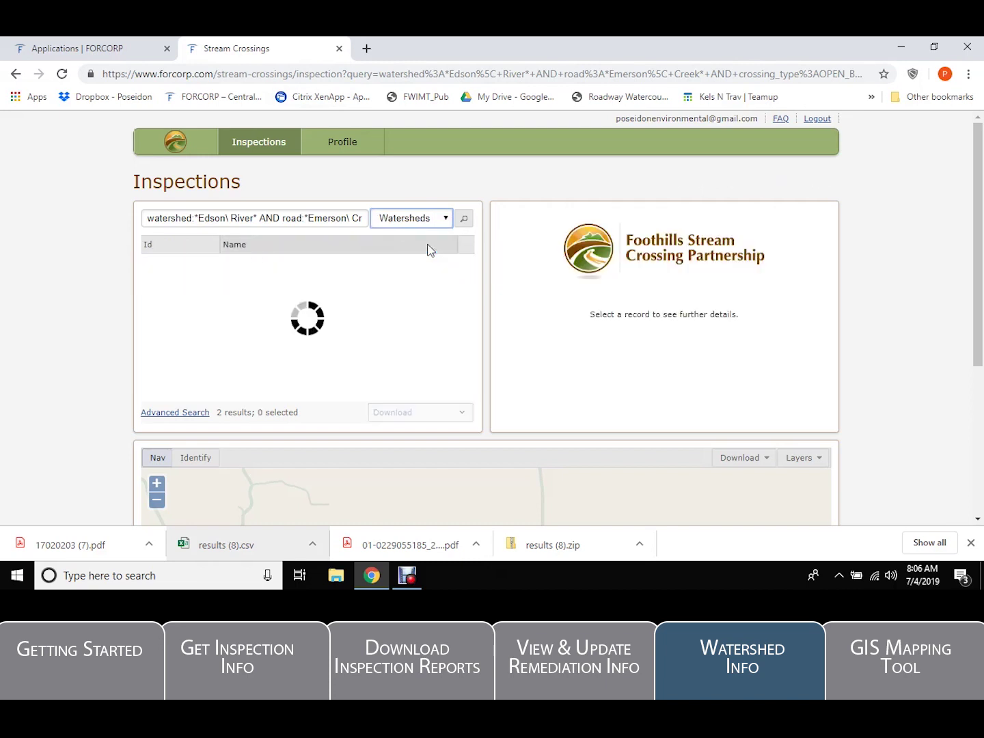
{"action": "triple_click", "coordinate": [287, 213]}
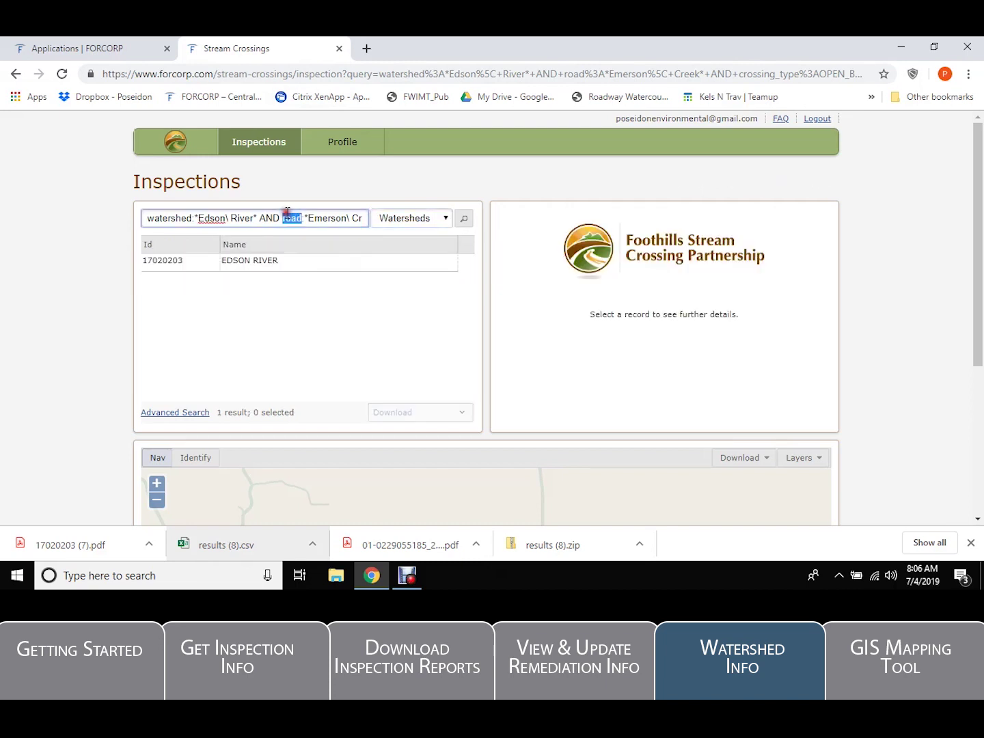
{"action": "key", "text": "BackSpace"}
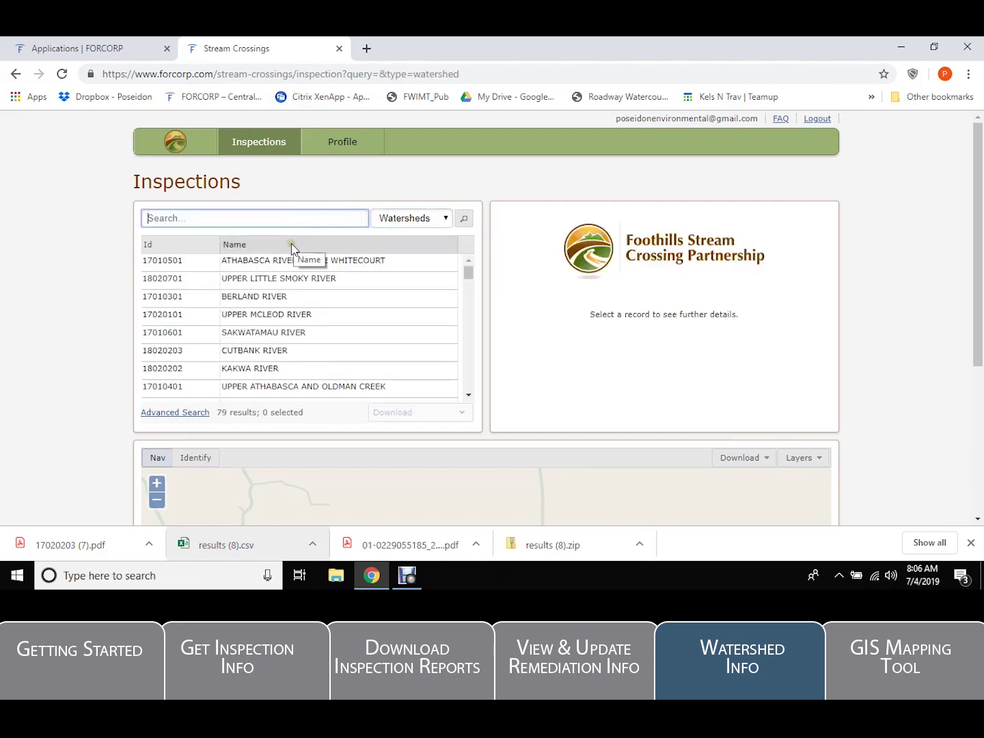
{"action": "left_click", "coordinate": [291, 244]}
{"action": "left_click", "coordinate": [292, 244]}
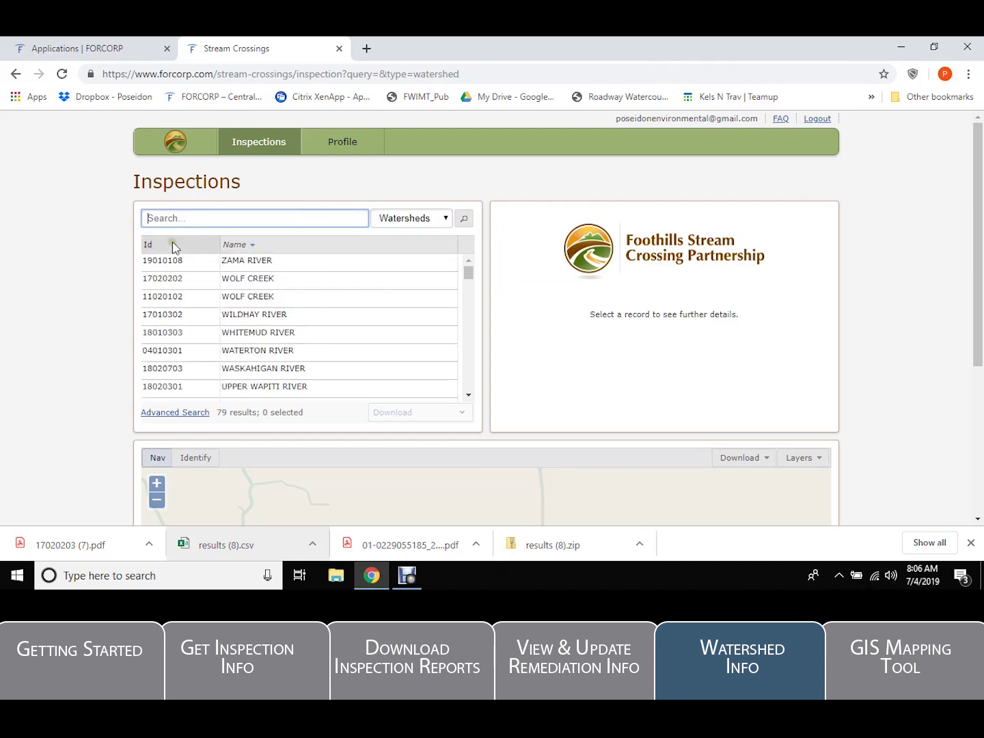
Run an advanced search for watersheds with the road name Emerson Creek Road.
{"action": "left_click", "coordinate": [201, 216]}
{"action": "left_click", "coordinate": [192, 412]}
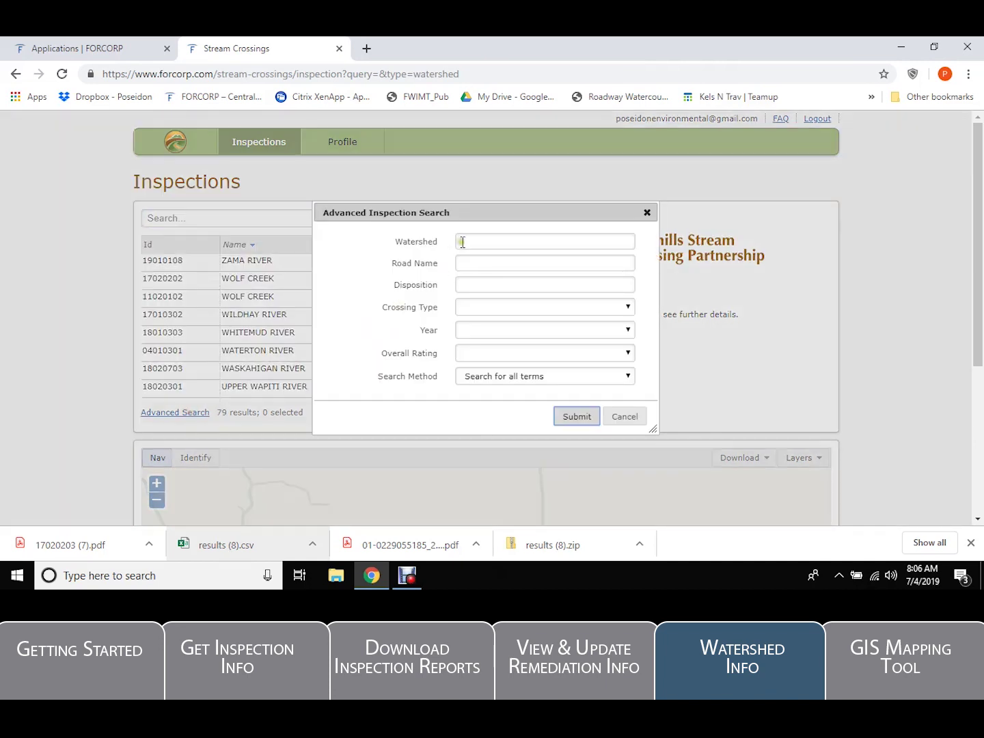
{"action": "left_click", "coordinate": [464, 263]}
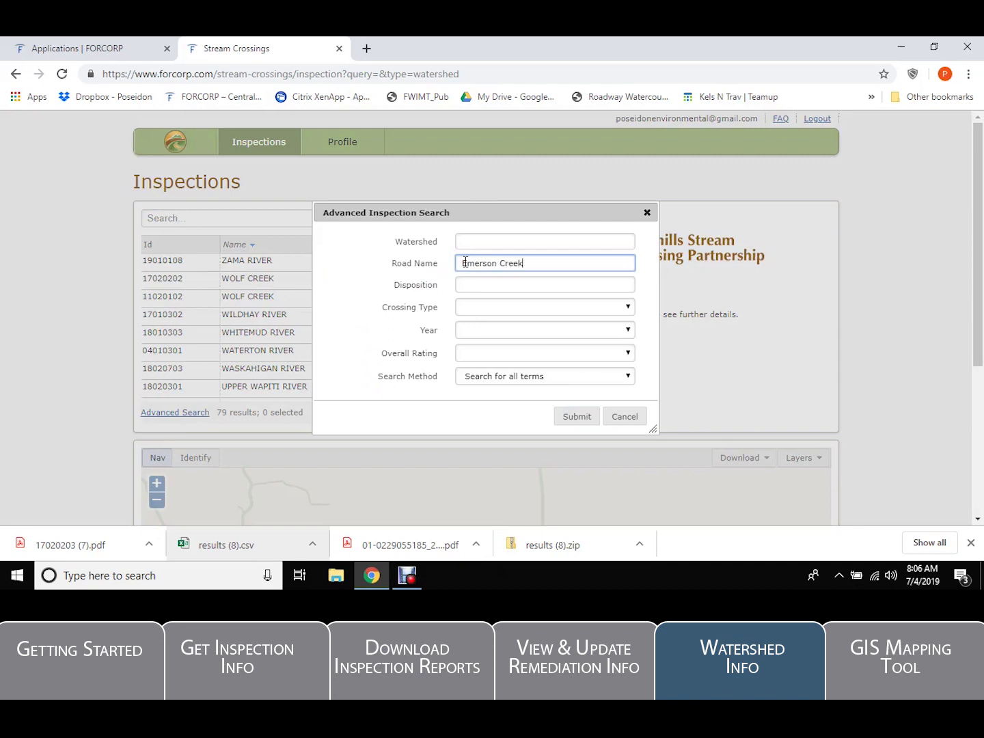
{"action": "left_click", "coordinate": [581, 417]}
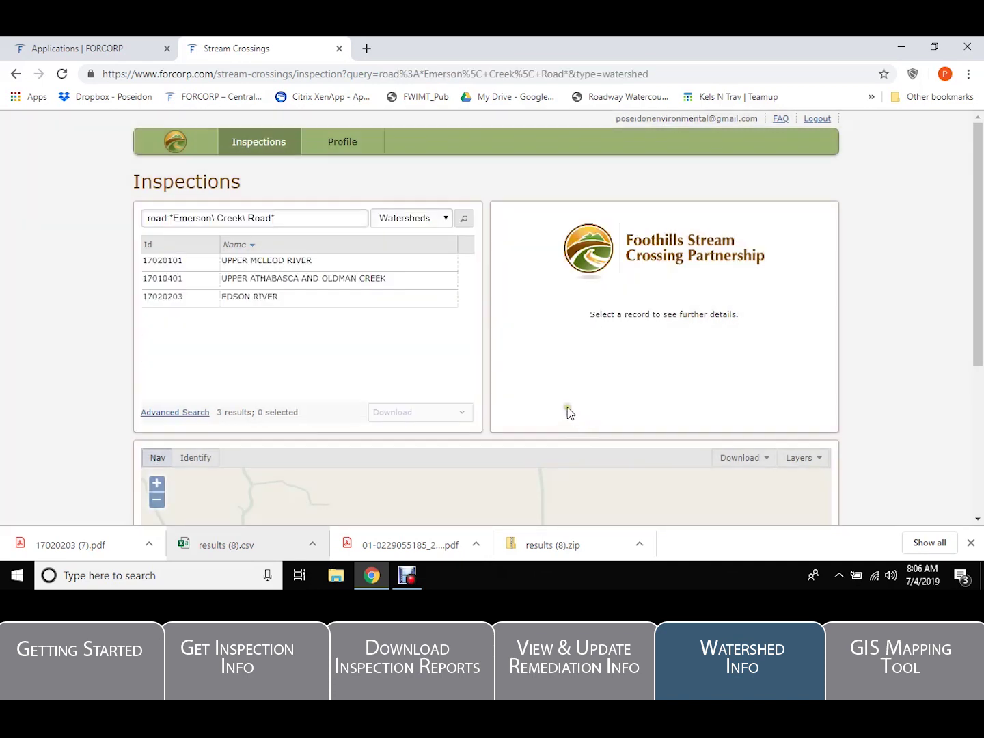
Search the watersheds by crossing location 02/416057255 and select the Berland River record.
{"action": "left_click", "coordinate": [292, 216]}
{"action": "key", "text": "ctrl+a"}
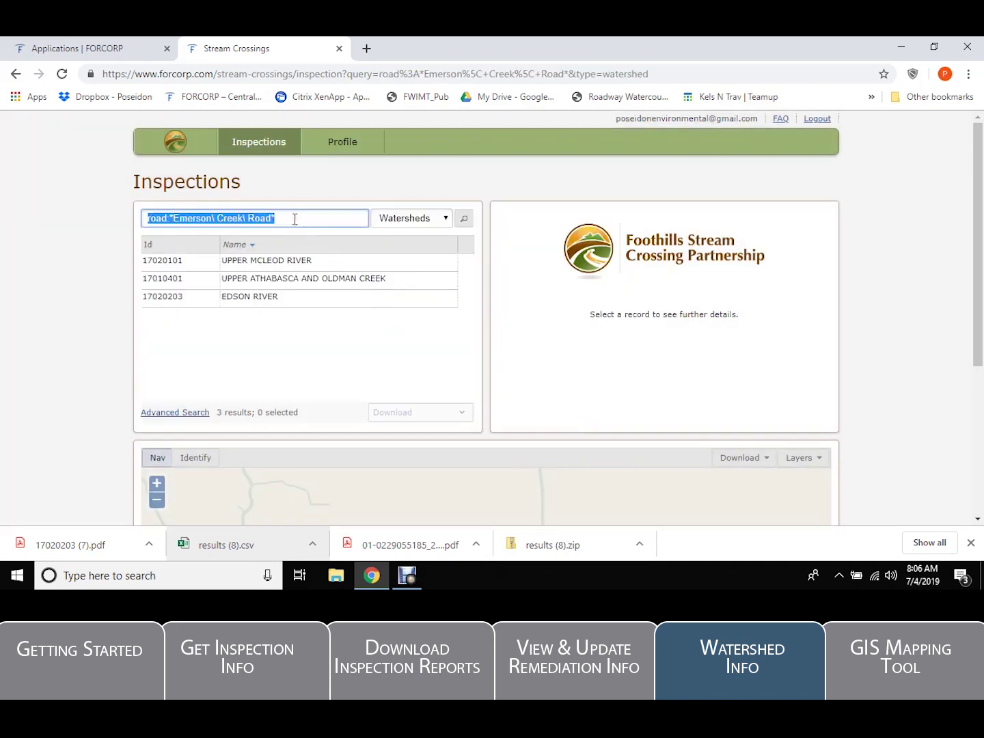
{"action": "type", "text": "02/"}
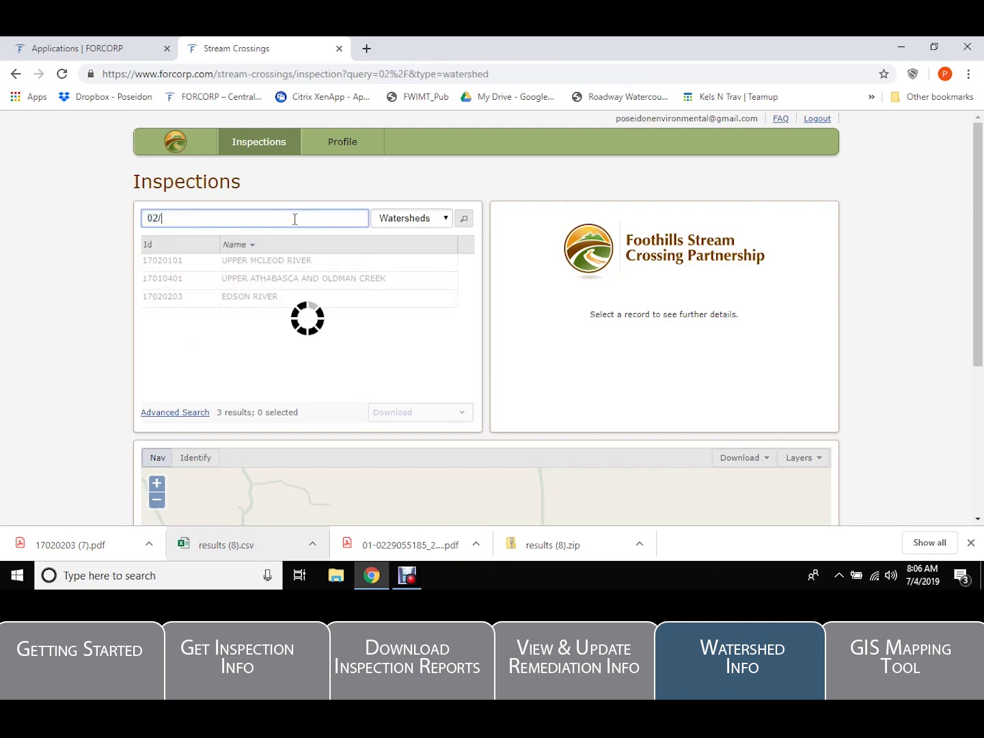
{"action": "type", "text": "41"}
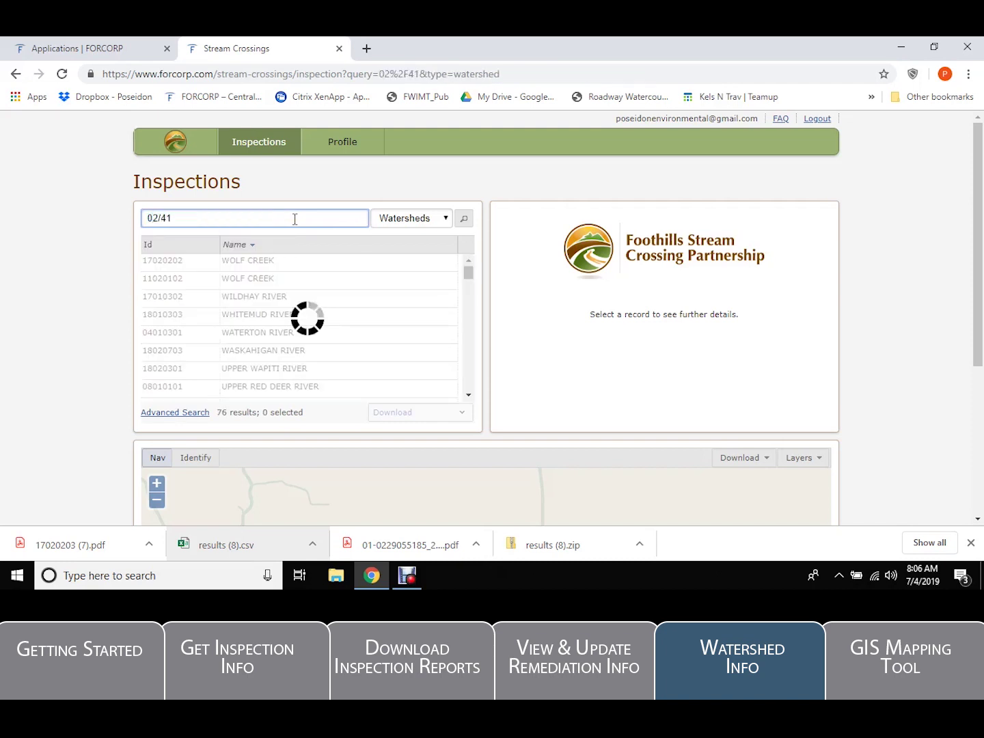
{"action": "type", "text": "60572"}
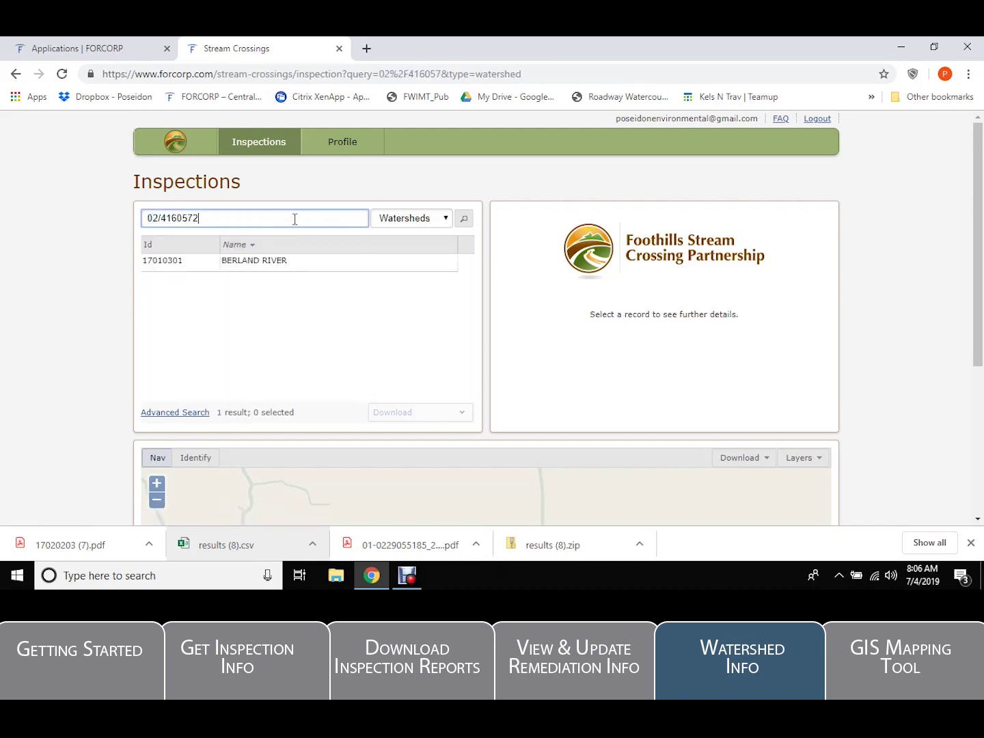
{"action": "type", "text": "55"}
{"action": "left_click", "coordinate": [285, 269]}
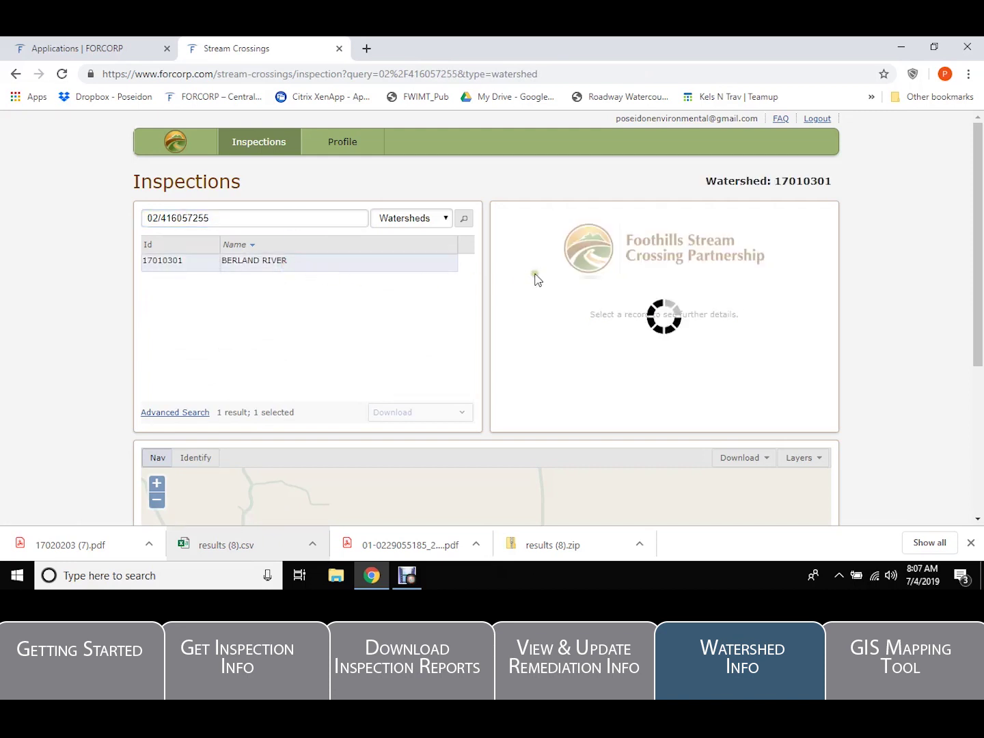
Examine the Berland River watershed's member statistics and general statistics, and return to its general information.
{"action": "mouse_move", "coordinate": [980, 211]}
{"action": "left_mouse_down"}
{"action": "mouse_move", "coordinate": [982, 361]}
{"action": "mouse_move", "coordinate": [982, 208]}
{"action": "left_mouse_up"}
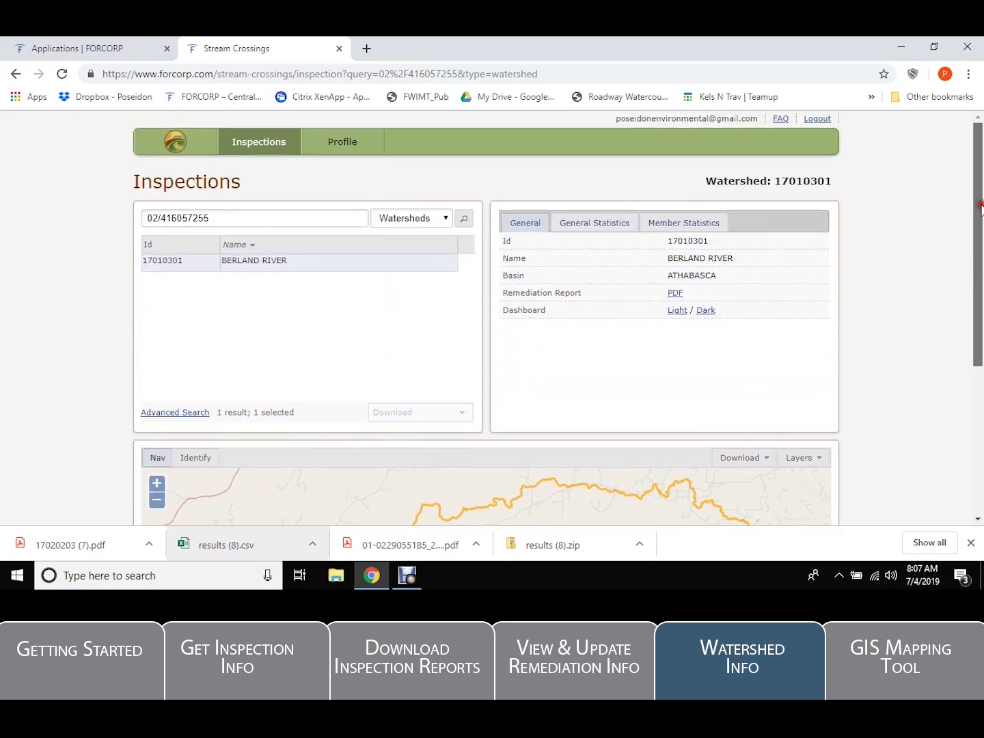
{"action": "left_click", "coordinate": [676, 226]}
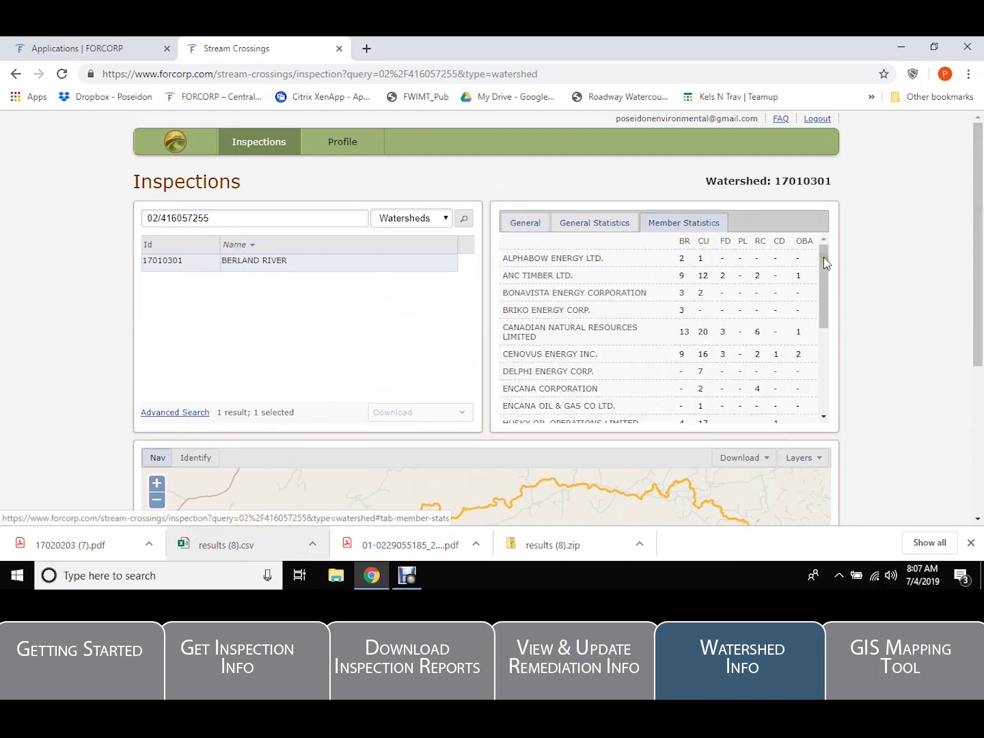
{"action": "mouse_move", "coordinate": [824, 257]}
{"action": "left_mouse_down"}
{"action": "mouse_move", "coordinate": [822, 362]}
{"action": "mouse_move", "coordinate": [828, 259]}
{"action": "left_mouse_up"}
{"action": "left_click", "coordinate": [596, 224]}
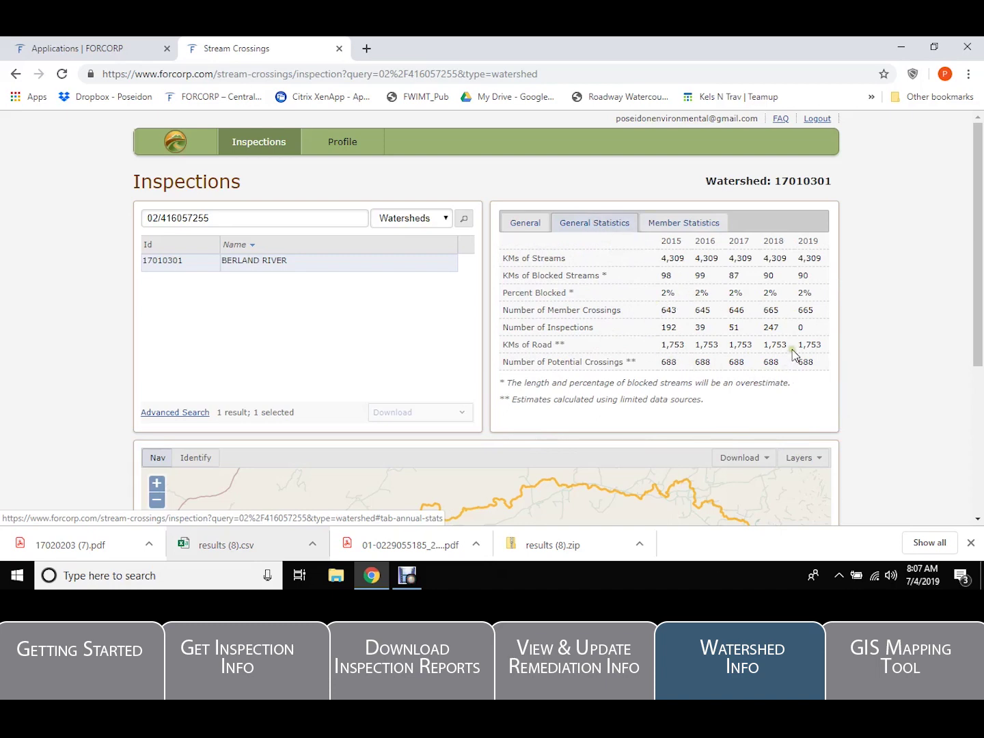
{"action": "left_click", "coordinate": [532, 228]}
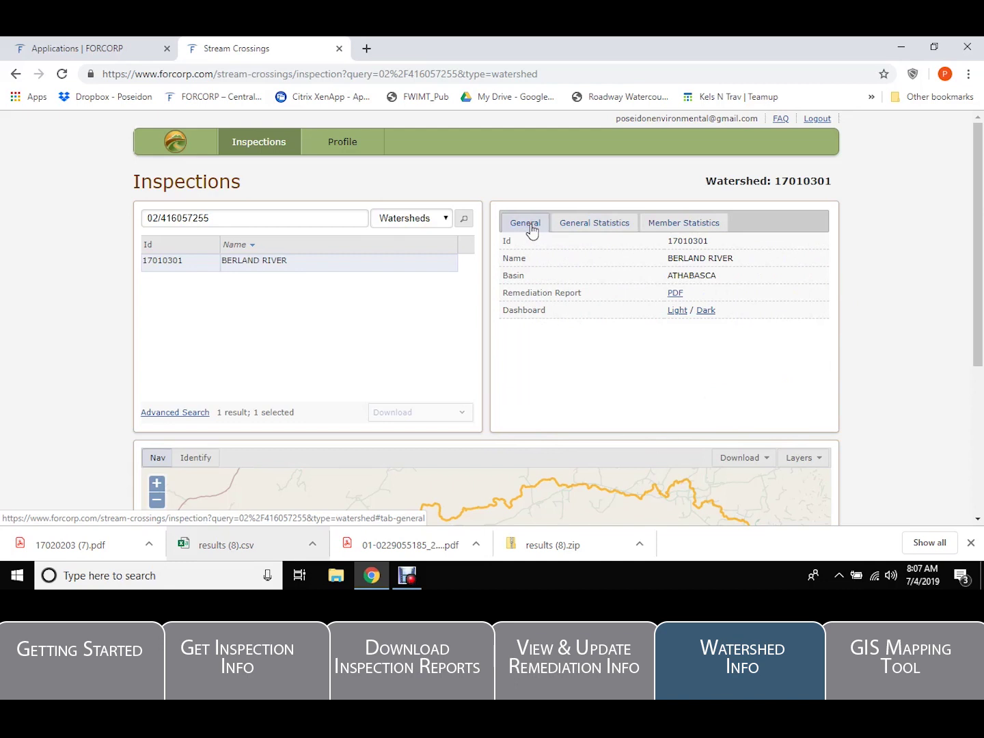
Download the Berland River remediation report, then look through the watershed's light dashboard and close it.
{"action": "left_click", "coordinate": [677, 311]}
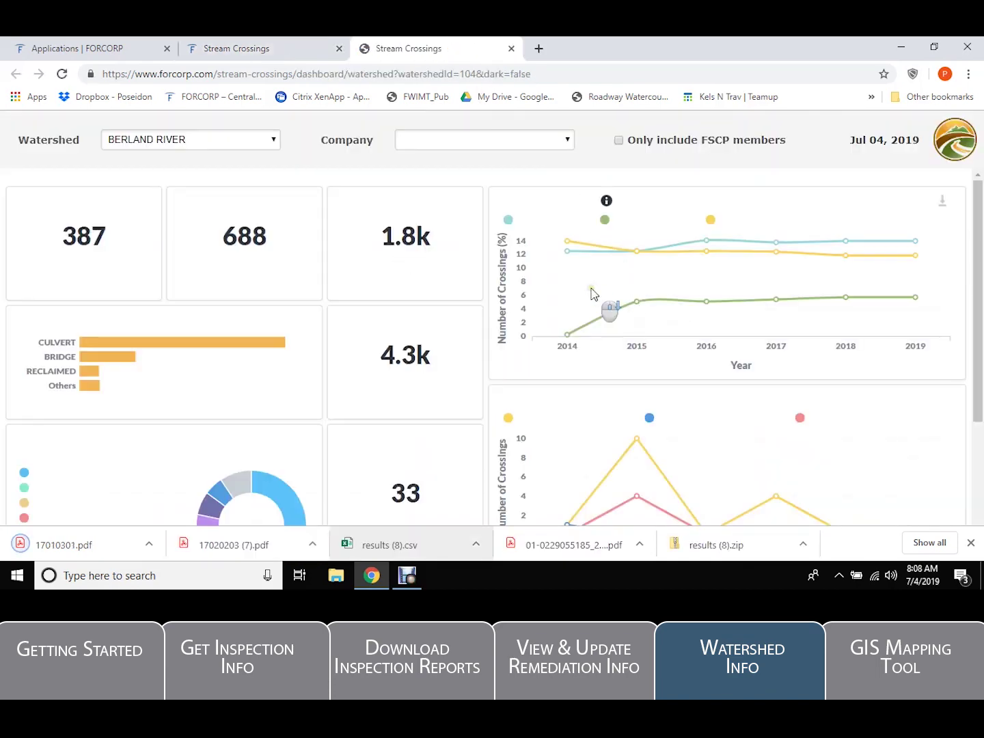
{"action": "scroll", "coordinate": [595, 292], "scroll_direction": "down", "scroll_amount": 2}
{"action": "scroll", "coordinate": [593, 294], "scroll_direction": "down", "scroll_amount": 3}
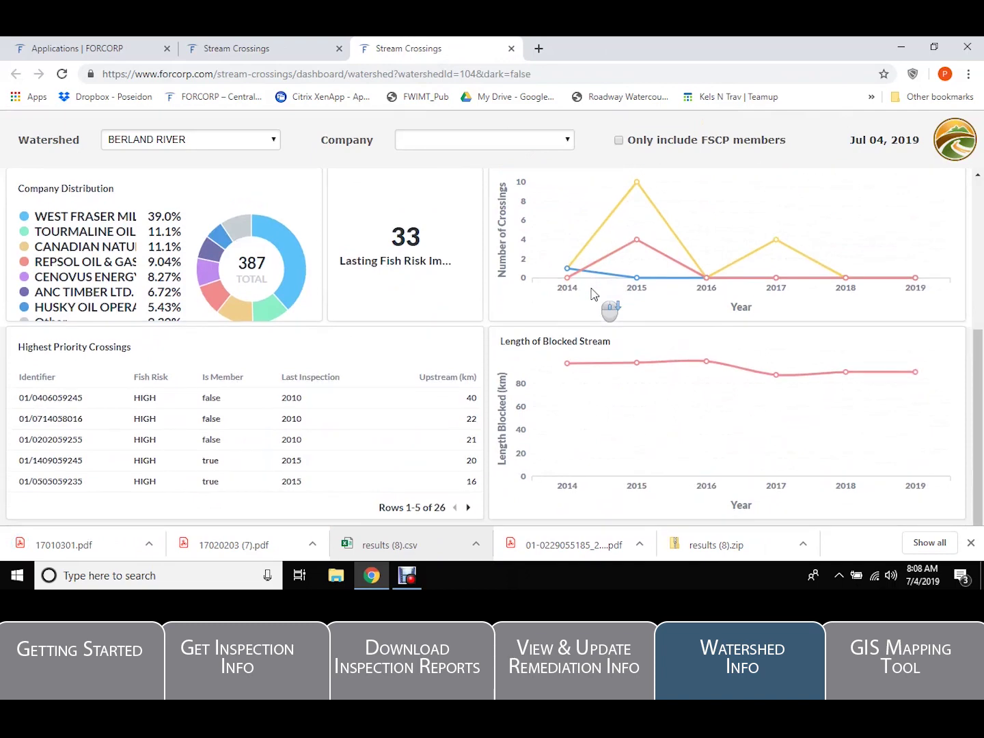
{"action": "scroll", "coordinate": [593, 298], "scroll_direction": "up", "scroll_amount": 4}
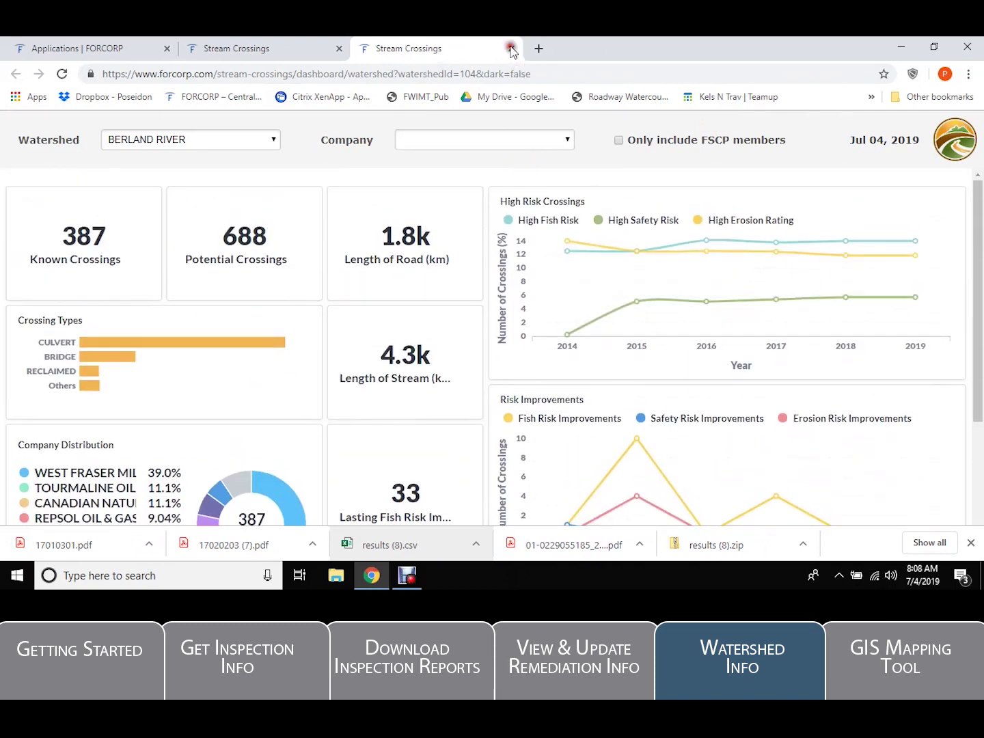
{"action": "left_click", "coordinate": [511, 48]}
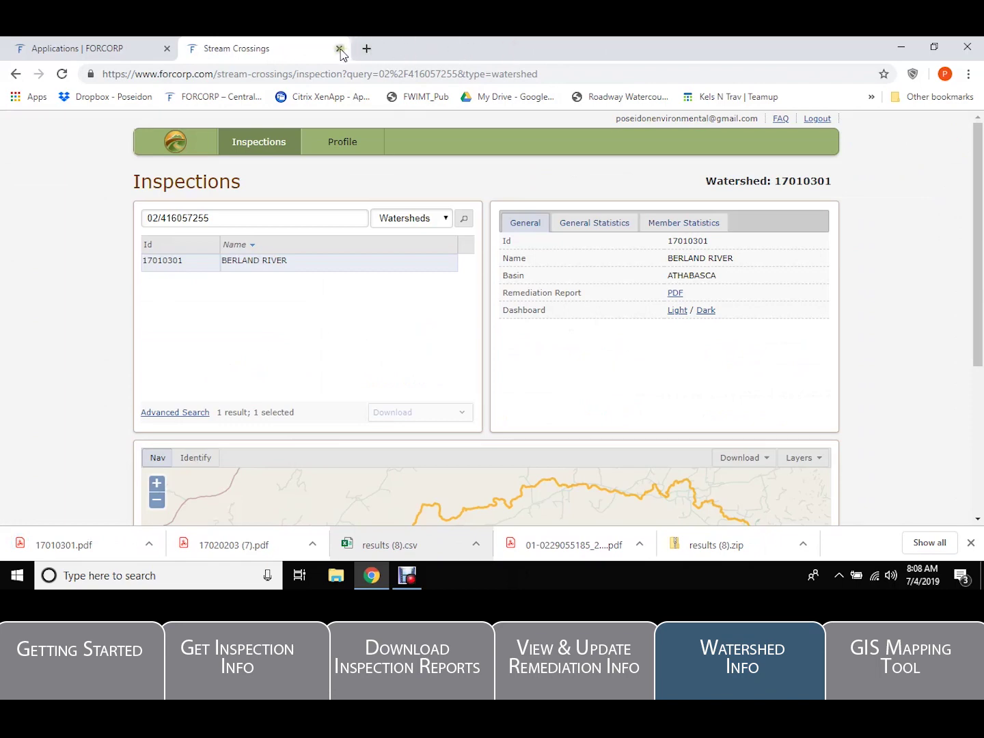
Look through the downloaded 17010301.pdf watershed remediation report and close it.
{"action": "left_click", "coordinate": [81, 544]}
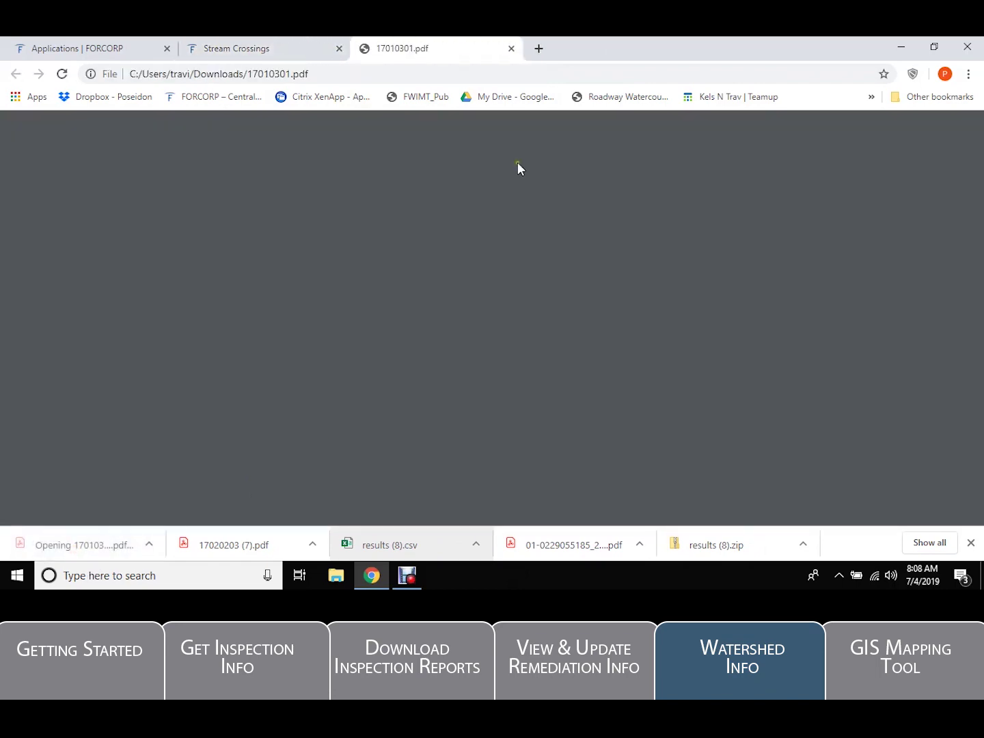
{"action": "scroll", "coordinate": [519, 171], "scroll_direction": "down", "scroll_amount": 5}
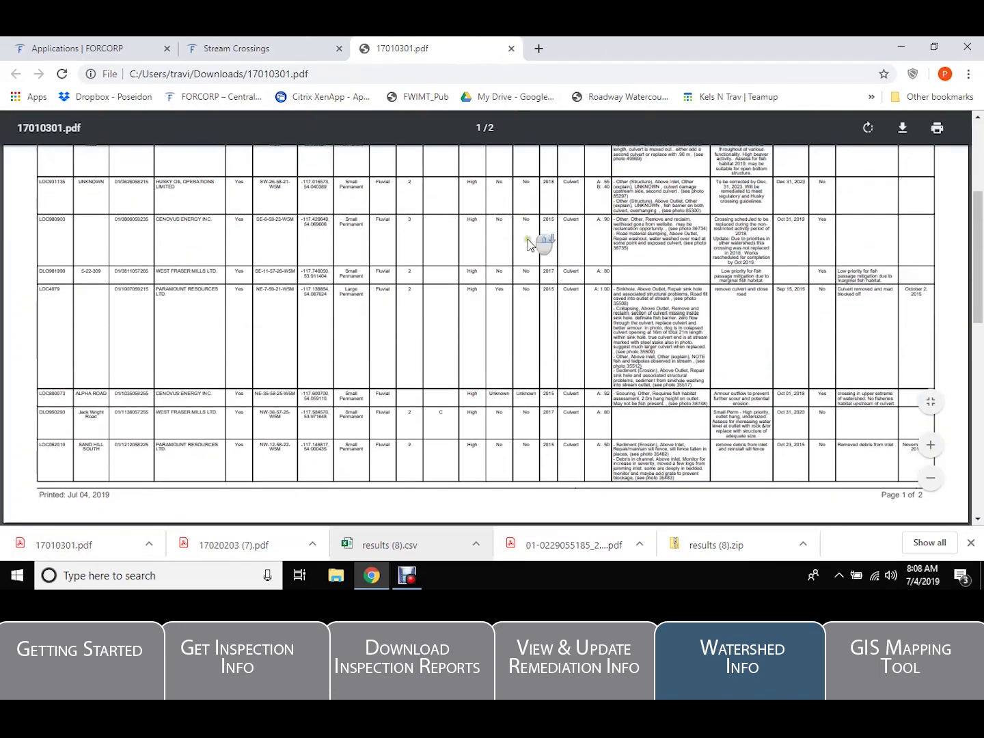
{"action": "left_click", "coordinate": [510, 47]}
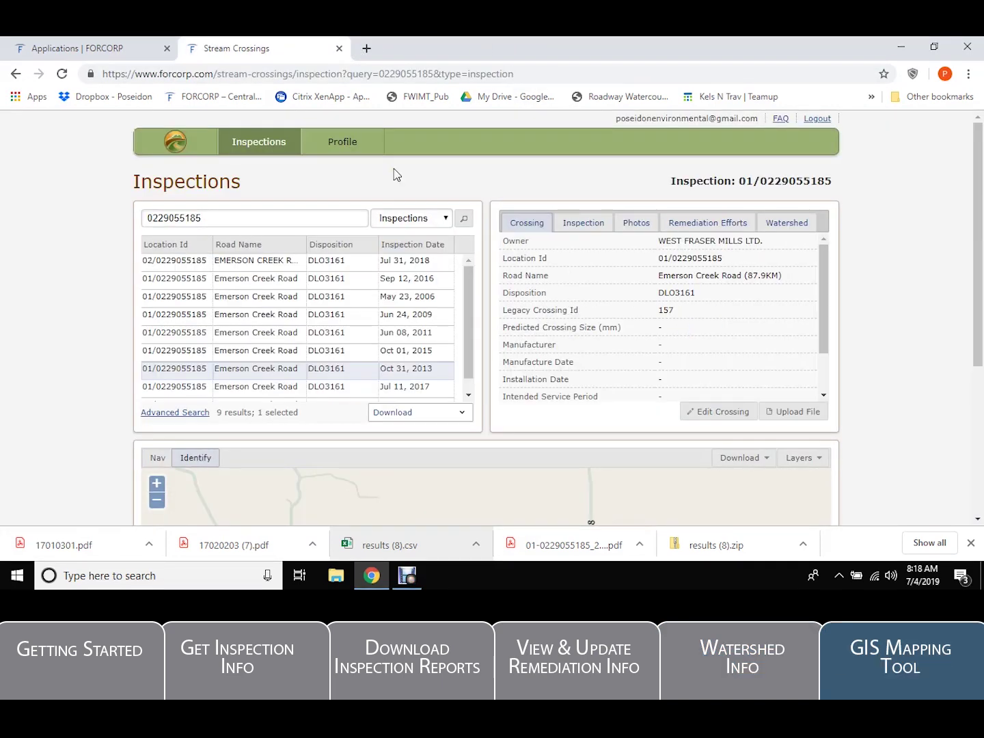
Explore the map around the selected Emerson Creek Road crossing in Nav mode by panning, zooming in, and zooming out.
{"action": "left_click_drag", "start_coordinate": [980, 155], "coordinate": [983, 332]}
{"action": "left_click", "coordinate": [157, 208]}
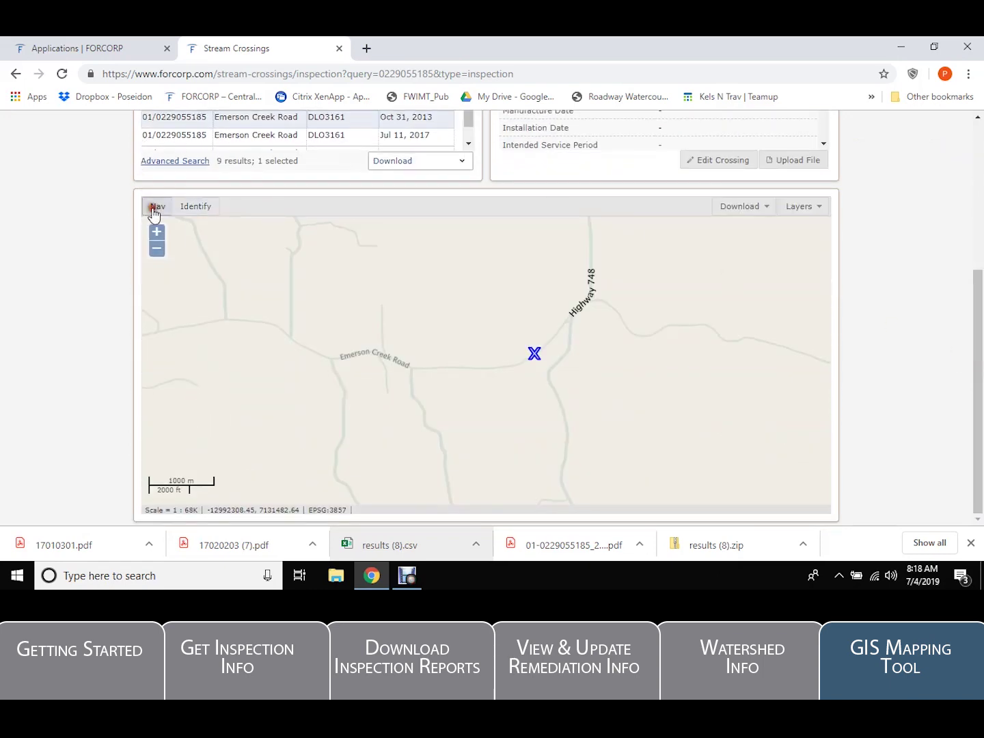
{"action": "mouse_move", "coordinate": [440, 305]}
{"action": "left_mouse_down"}
{"action": "mouse_move", "coordinate": [335, 293]}
{"action": "mouse_move", "coordinate": [557, 306]}
{"action": "mouse_move", "coordinate": [462, 304]}
{"action": "left_mouse_up"}
{"action": "left_click", "coordinate": [156, 237]}
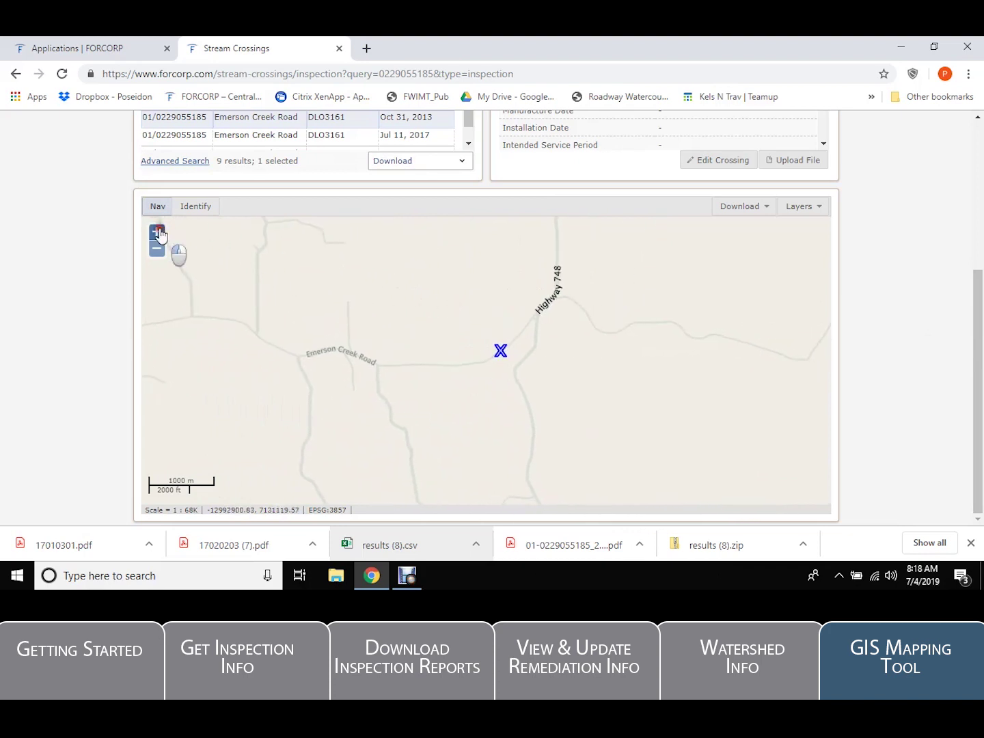
{"action": "left_click", "coordinate": [156, 251]}
{"action": "left_click_drag", "start_coordinate": [400, 312], "coordinate": [310, 315]}
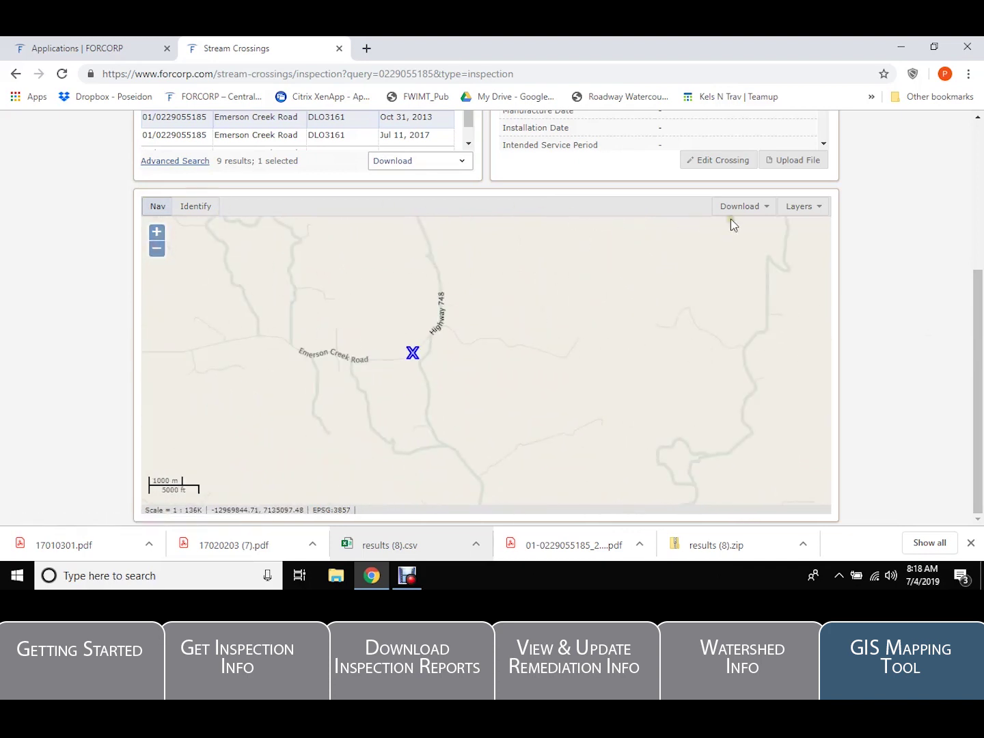
Put the map in Identify mode and zoom in on the crossing near Highway 748.
{"action": "left_click", "coordinate": [195, 206]}
{"action": "left_click_drag", "start_coordinate": [384, 310], "coordinate": [424, 313]}
{"action": "scroll", "coordinate": [449, 375], "scroll_direction": "up", "scroll_amount": 2}
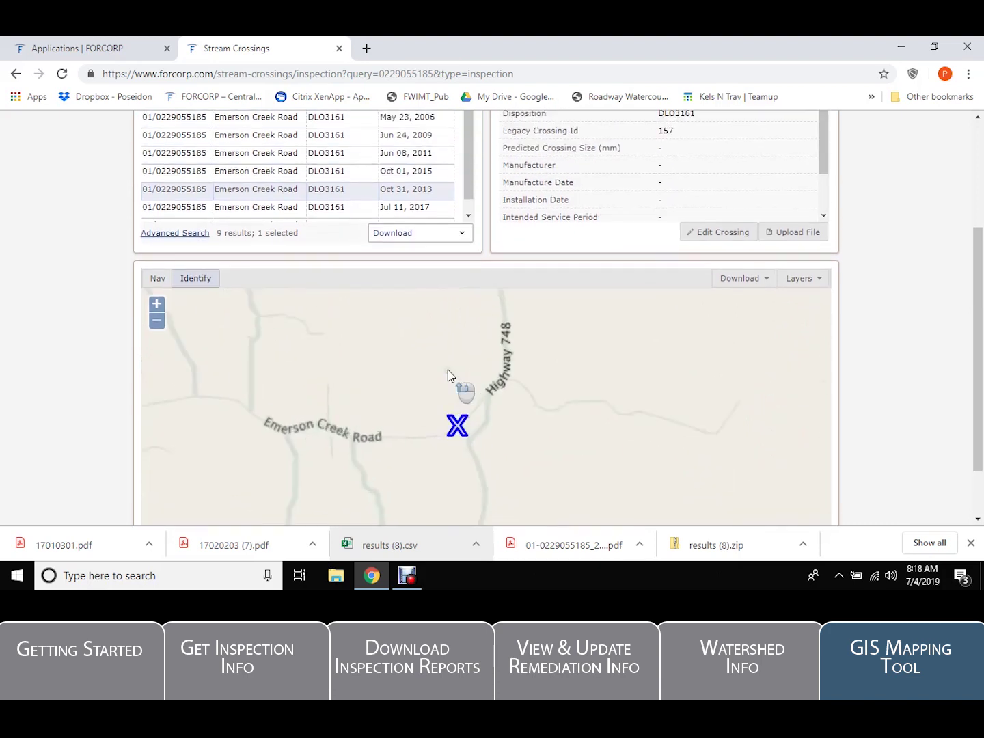
{"action": "left_click_drag", "start_coordinate": [976, 304], "coordinate": [970, 394]}
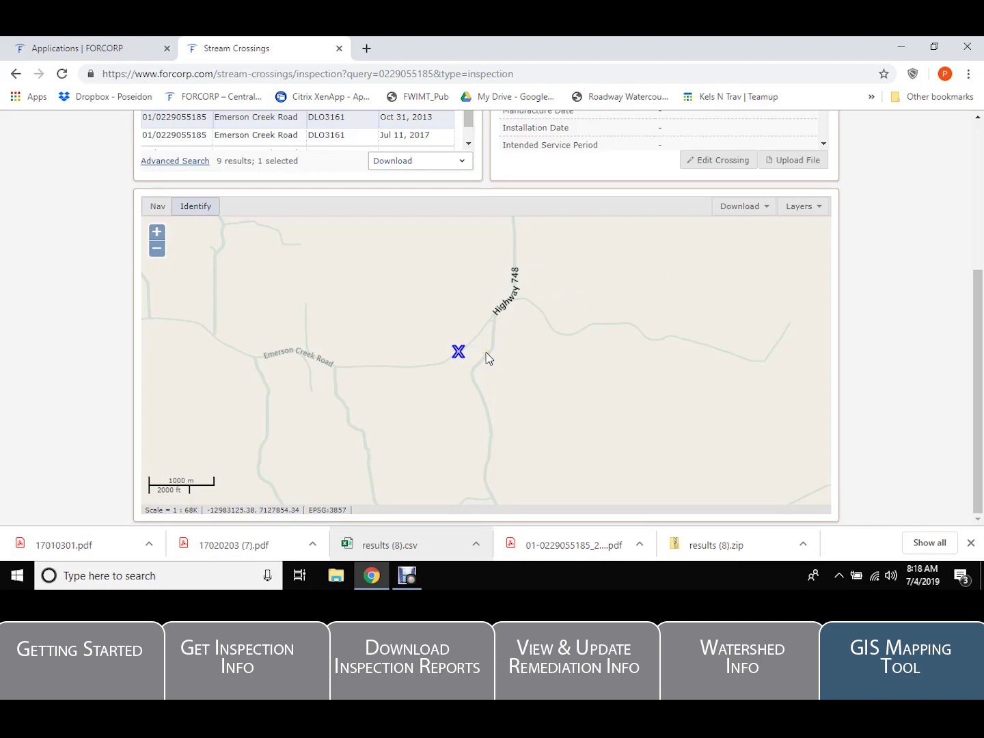
Open the map's layer list, collapse the Water legend and show the Stream Crossings layer.
{"action": "left_click", "coordinate": [821, 215]}
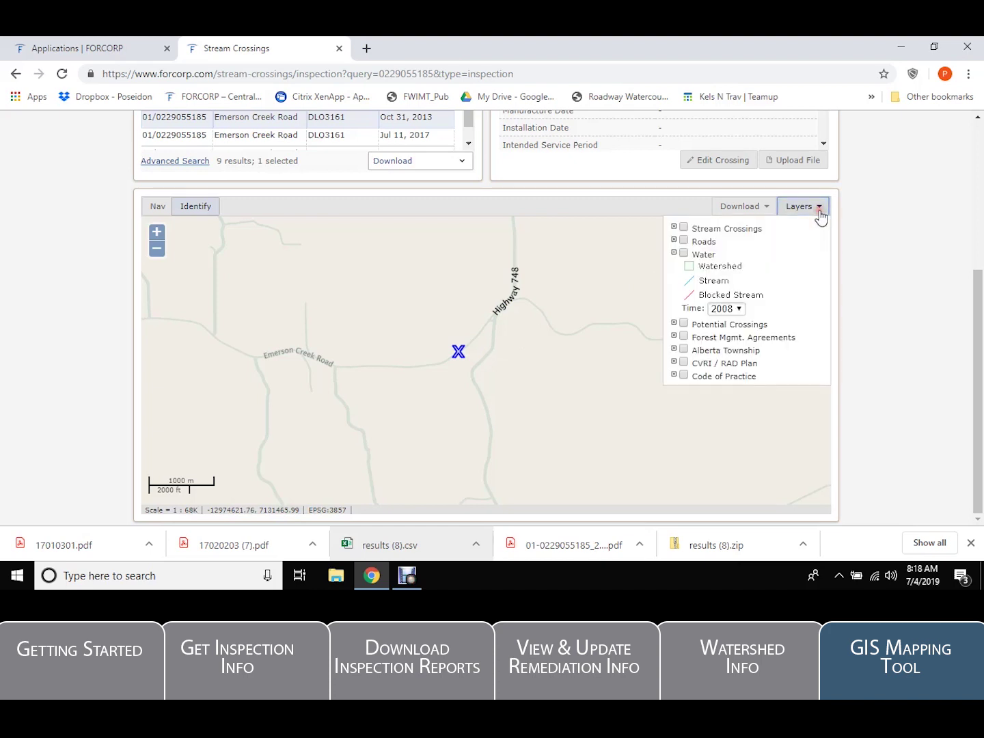
{"action": "left_click", "coordinate": [674, 253]}
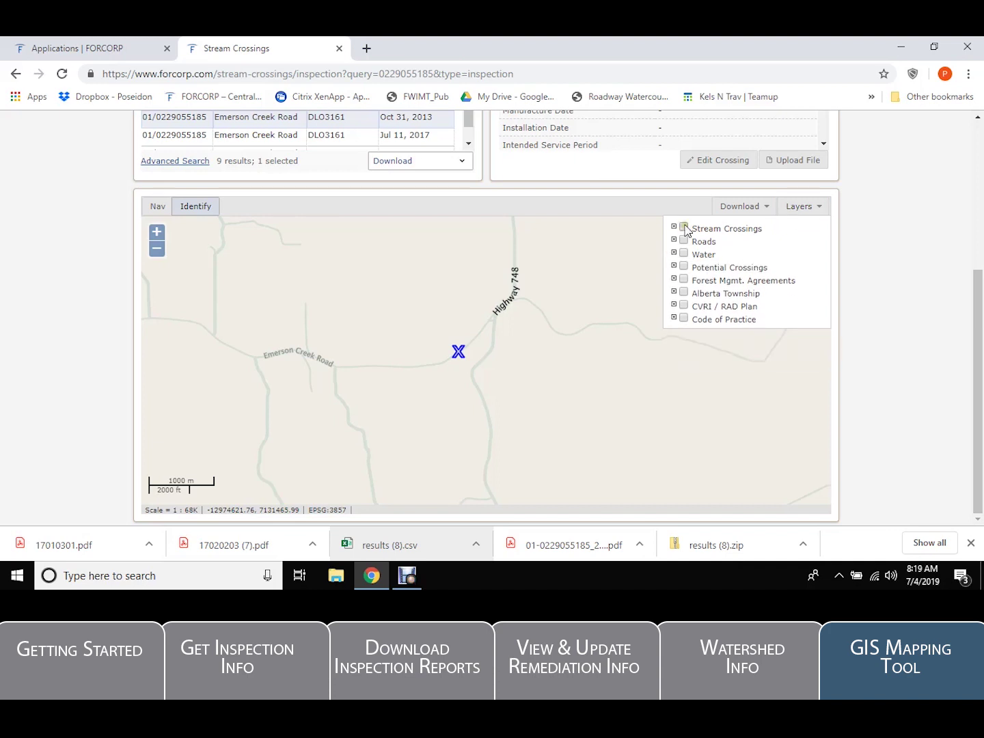
{"action": "left_click", "coordinate": [685, 228]}
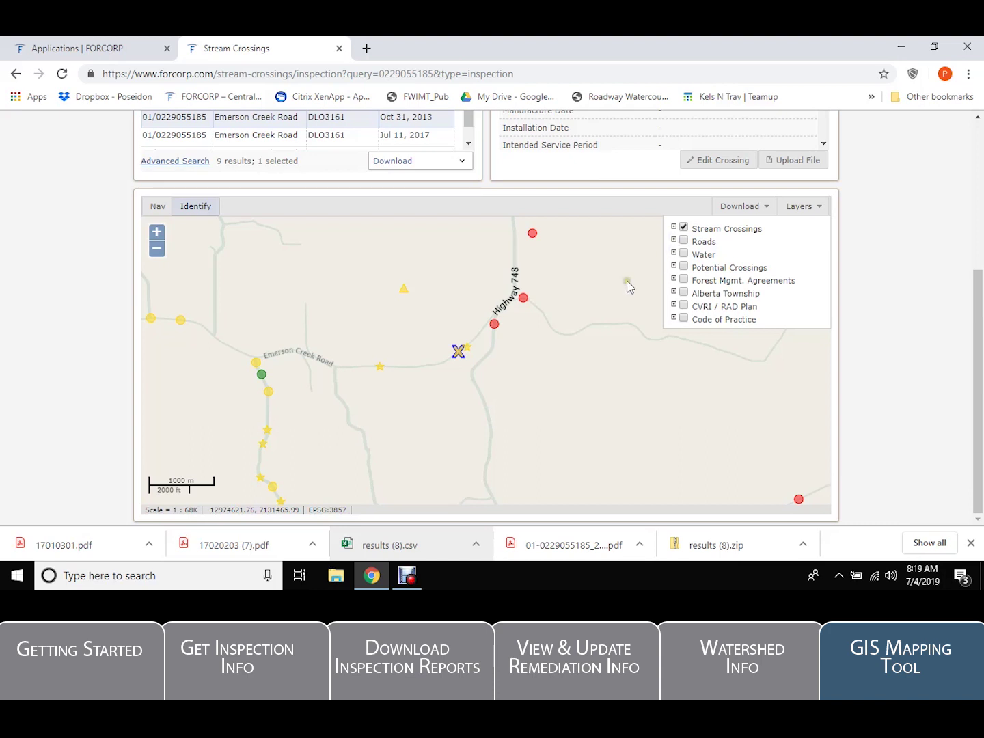
{"action": "mouse_move", "coordinate": [460, 354]}
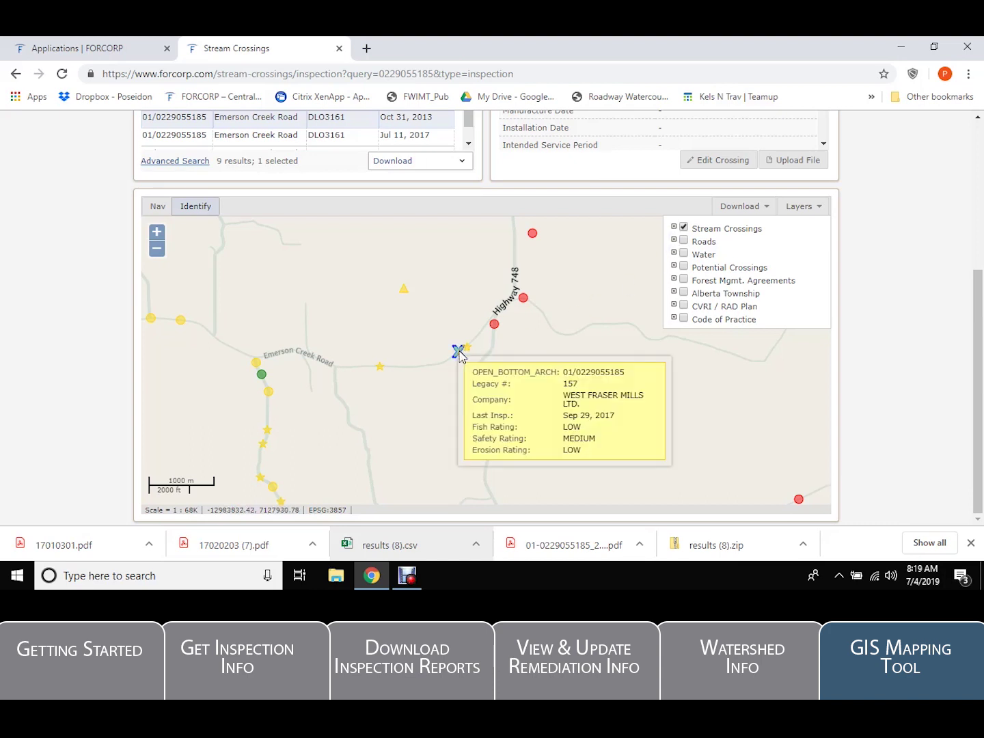
{"action": "left_click_drag", "start_coordinate": [624, 372], "coordinate": [561, 372]}
{"action": "key", "text": "ctrl+c"}
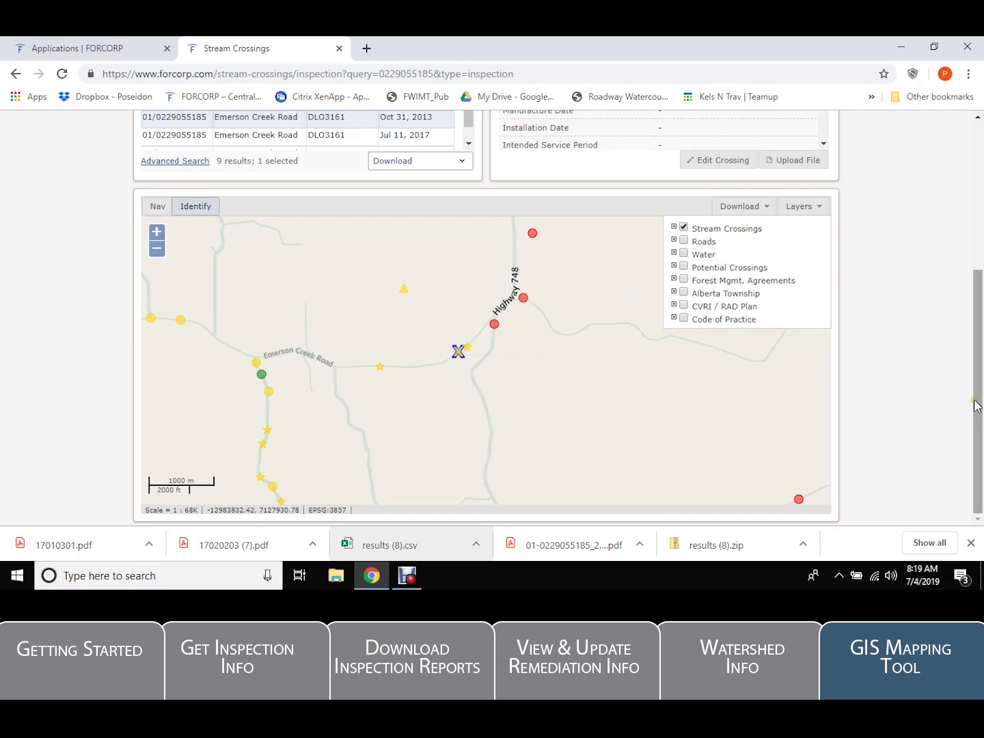
{"action": "left_click_drag", "start_coordinate": [976, 402], "coordinate": [976, 254]}
{"action": "double_click", "coordinate": [267, 224]}
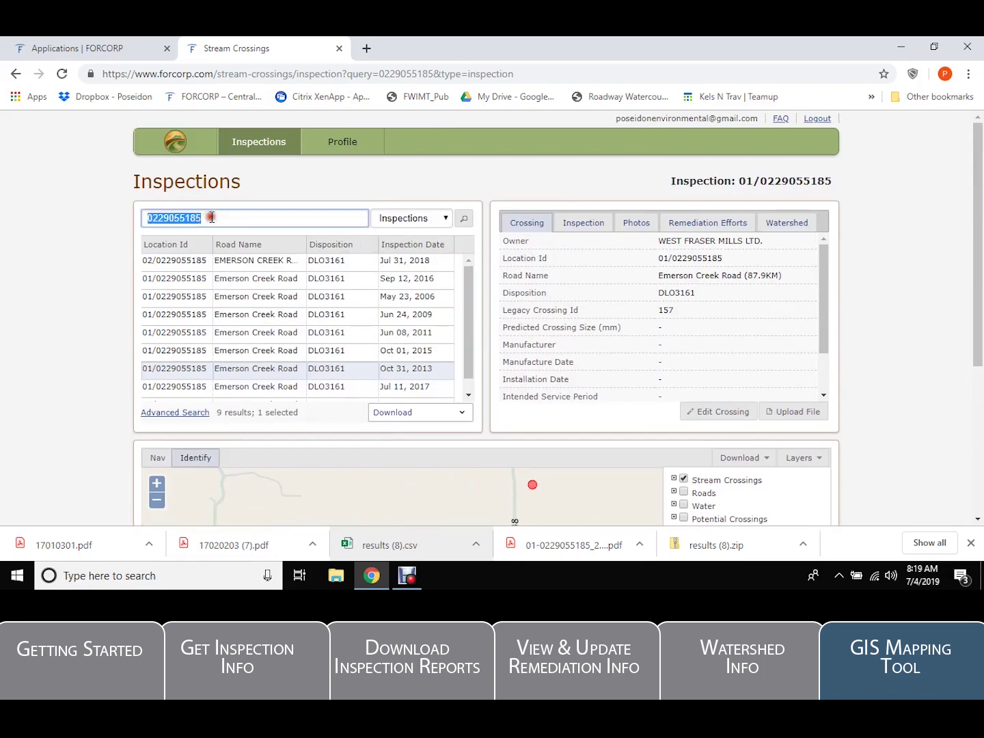
{"action": "key", "text": "ctrl+v"}
{"action": "key", "text": "Return"}
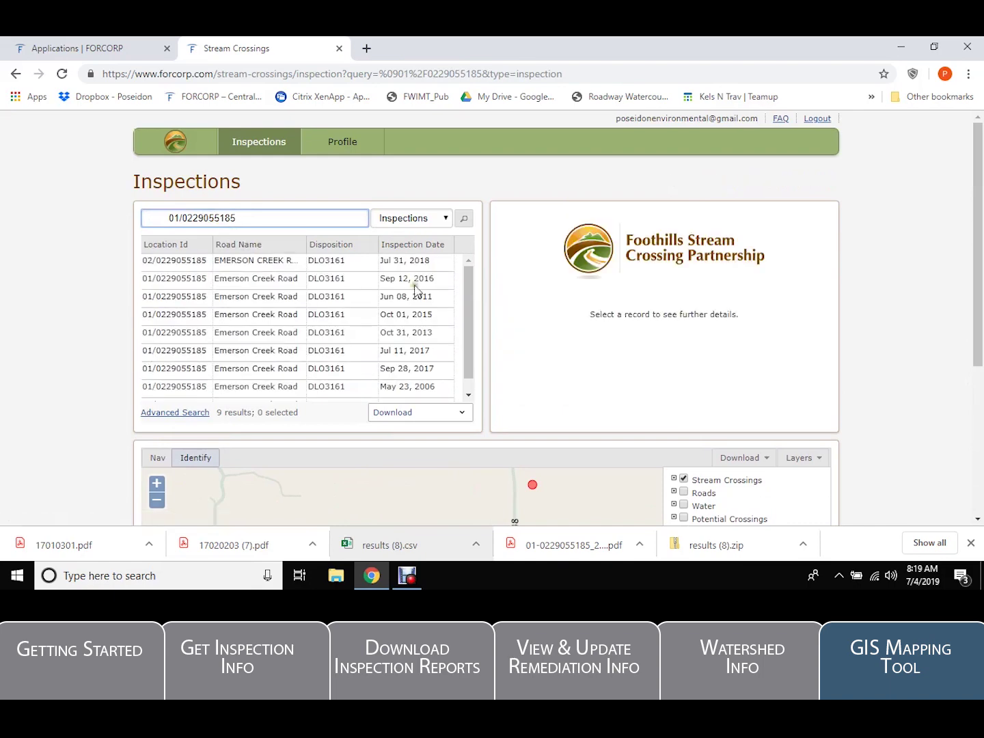
Replace the map's Stream Crossings layer with the Water layer and select the Sep 28, 2017 Emerson Creek Road inspection.
{"action": "left_click_drag", "start_coordinate": [975, 236], "coordinate": [877, 361]}
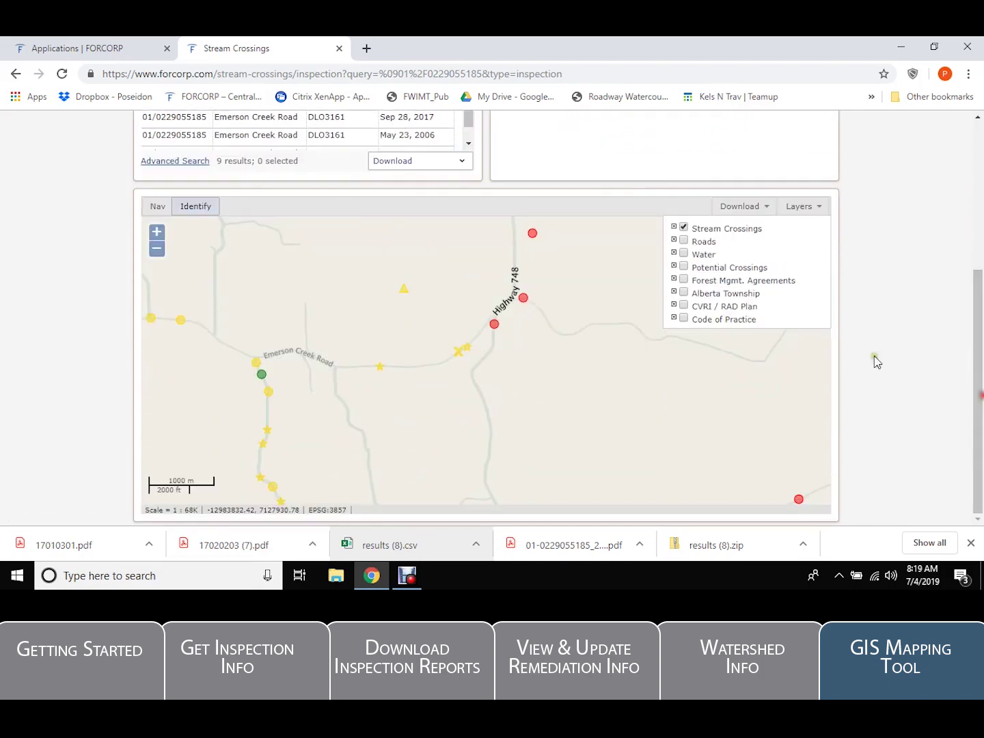
{"action": "left_click", "coordinate": [684, 253]}
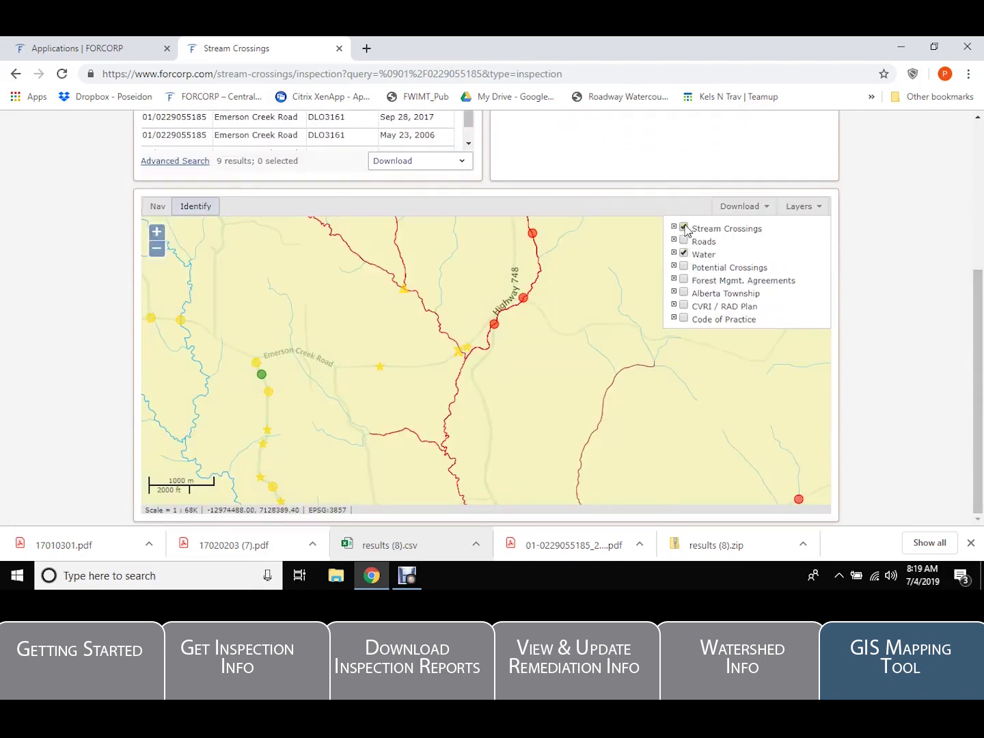
{"action": "left_click", "coordinate": [685, 228]}
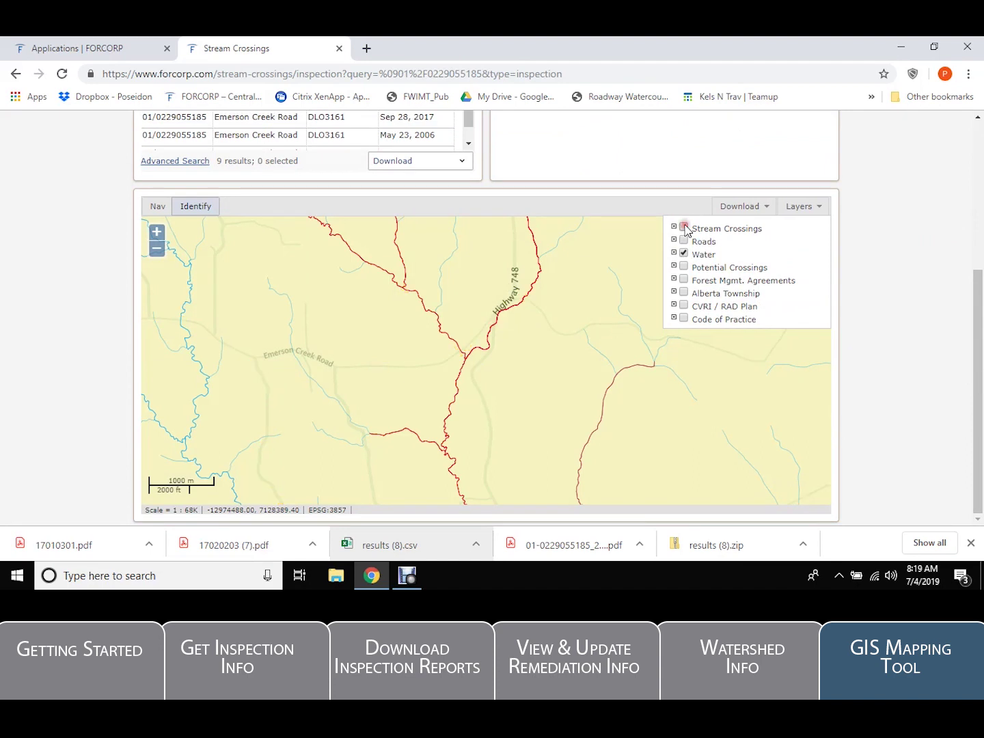
{"action": "left_click", "coordinate": [230, 118]}
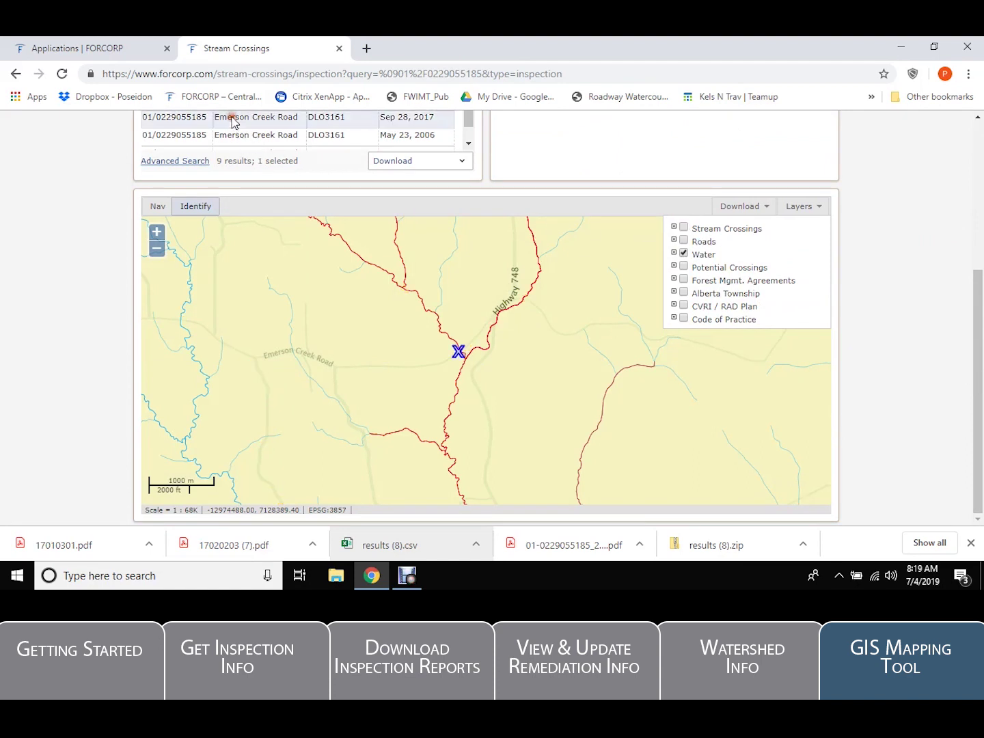
Expand the Water layer's legend and look through the symbols and ratings in the Stream Crossings legend.
{"action": "left_click", "coordinate": [673, 253]}
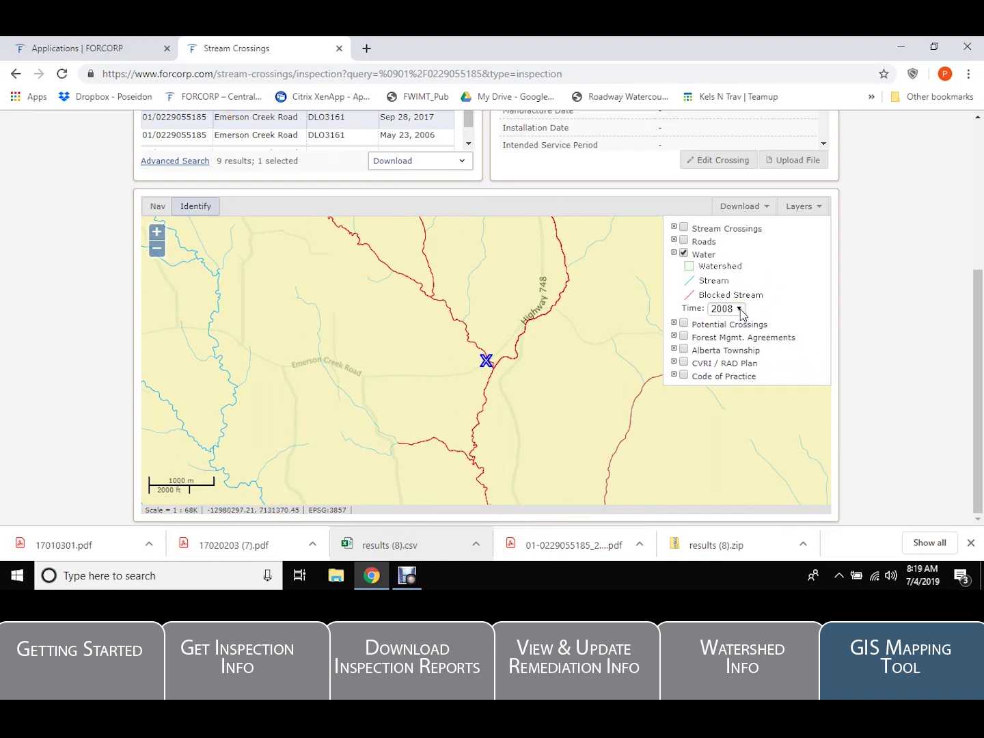
{"action": "left_click", "coordinate": [674, 228]}
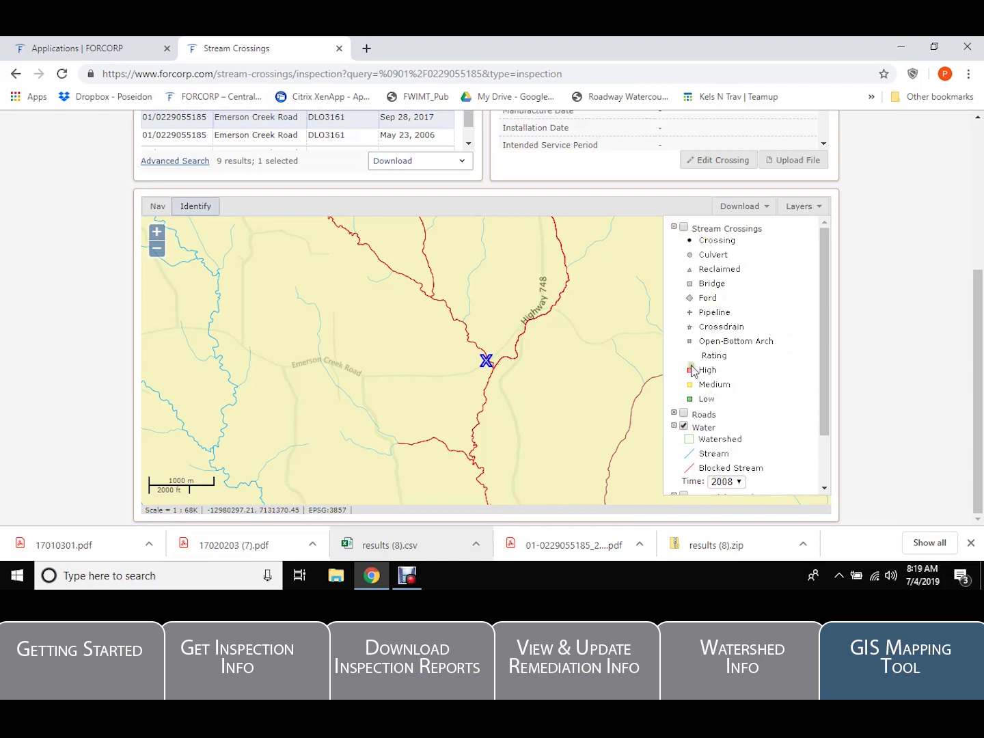
{"action": "left_click", "coordinate": [674, 228]}
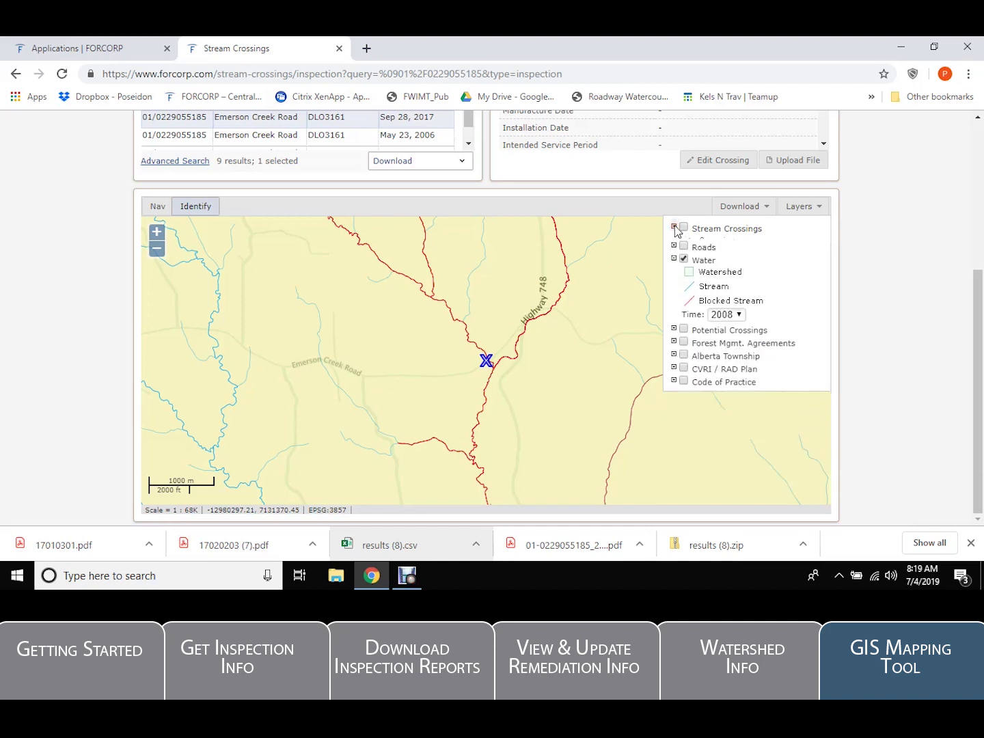
Set the Water layer's time to 2018 and then to 2007 to compare blocked streams.
{"action": "left_click", "coordinate": [739, 310]}
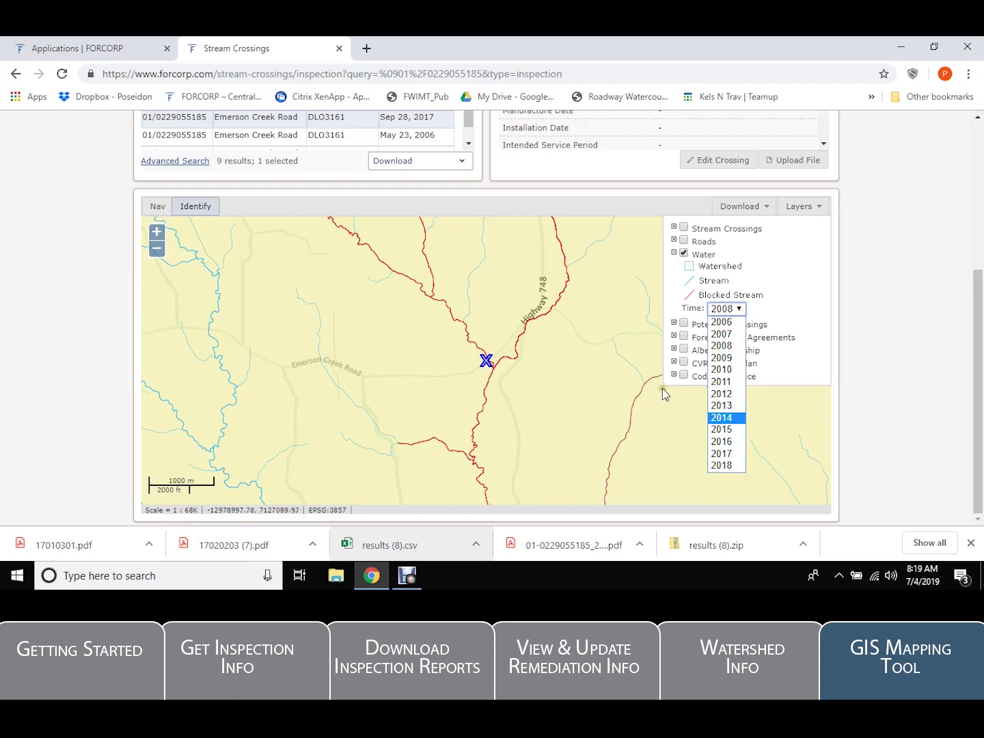
{"action": "left_click", "coordinate": [722, 468]}
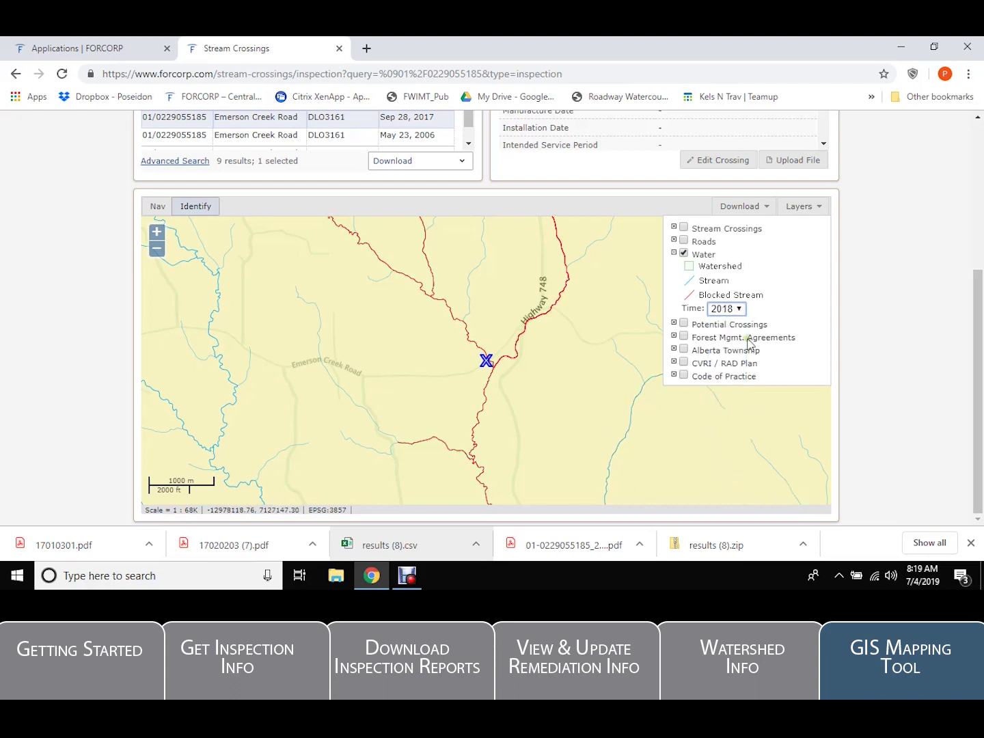
{"action": "left_click", "coordinate": [738, 307]}
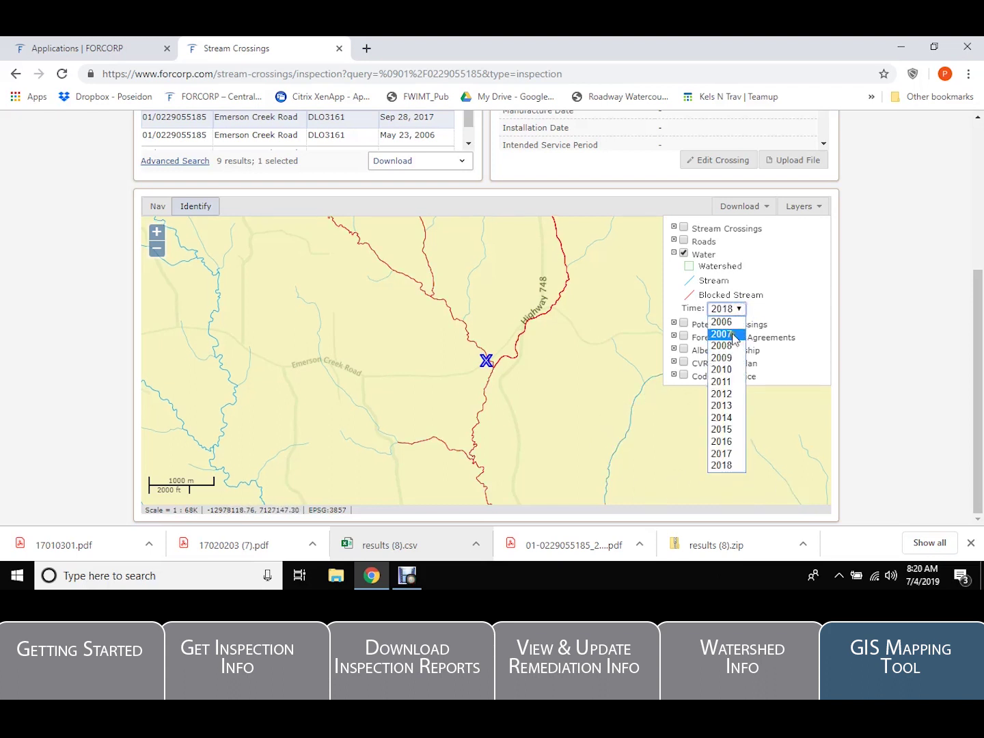
{"action": "left_click", "coordinate": [731, 335]}
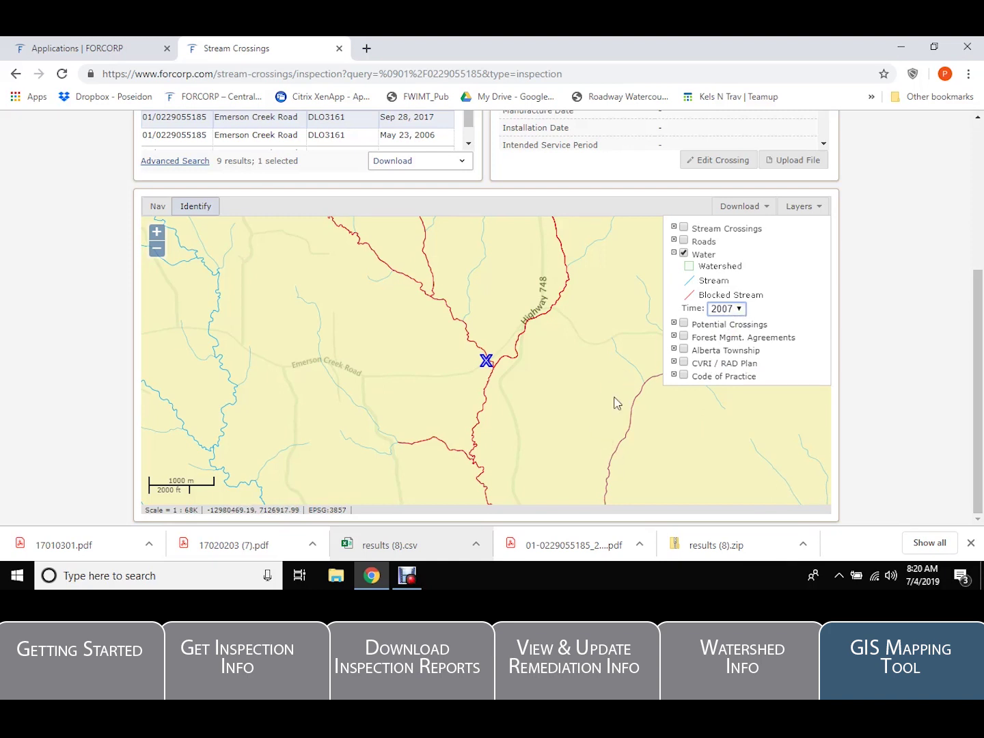
Collapse the Water legend and show the Code of Practice and Potential Crossings layers on the map.
{"action": "left_click", "coordinate": [675, 252]}
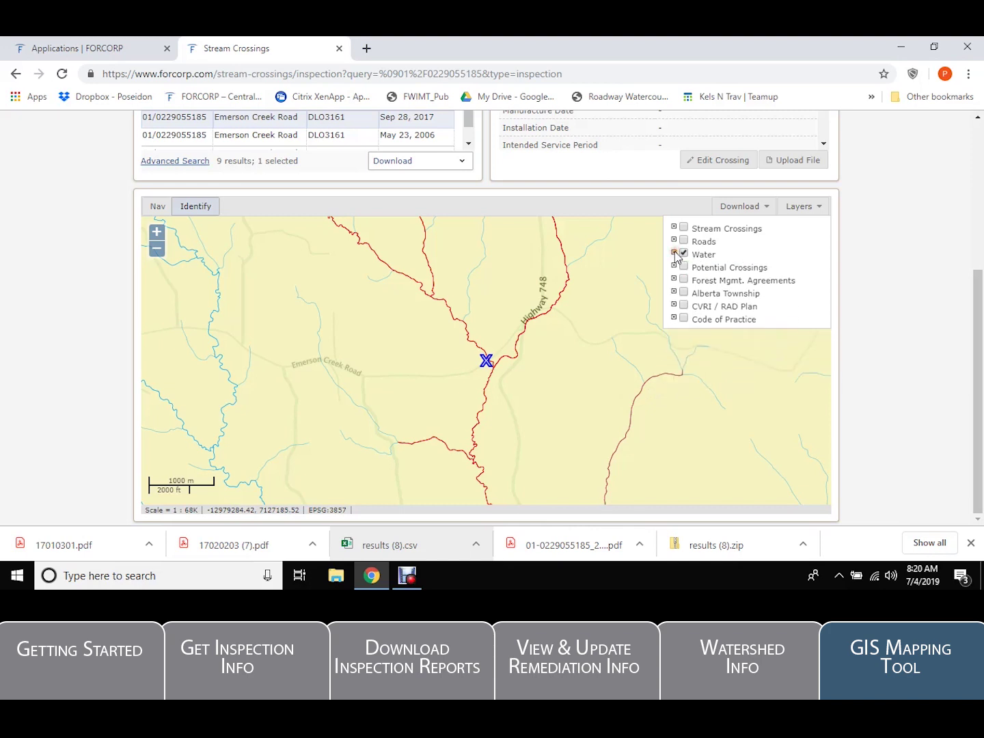
{"action": "left_click", "coordinate": [684, 319]}
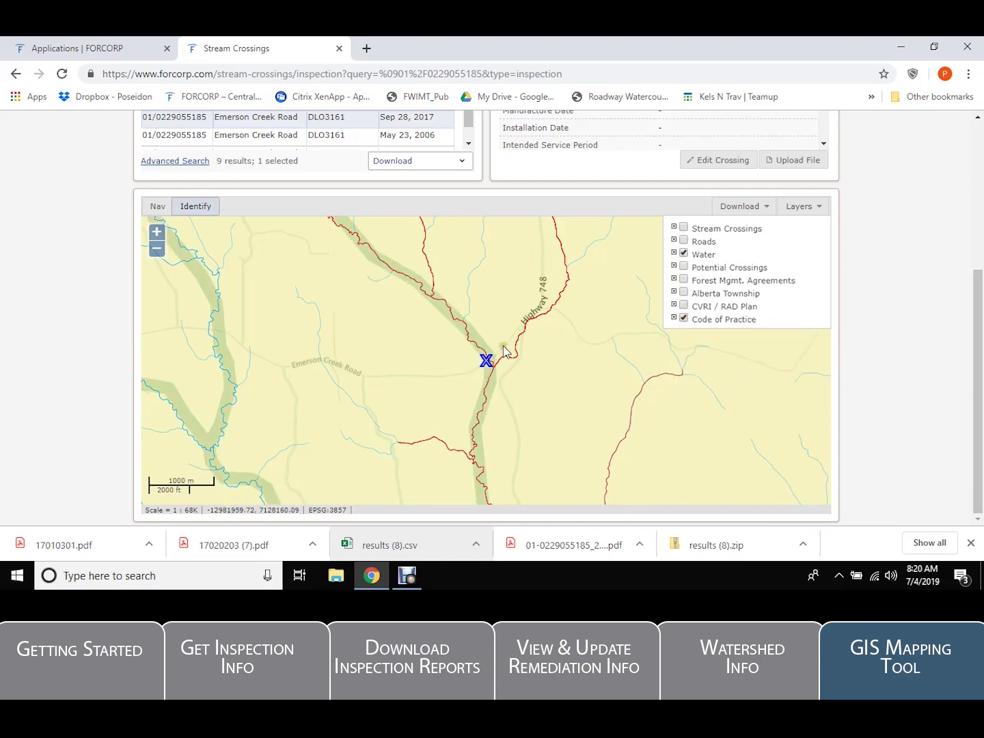
{"action": "left_click", "coordinate": [684, 267]}
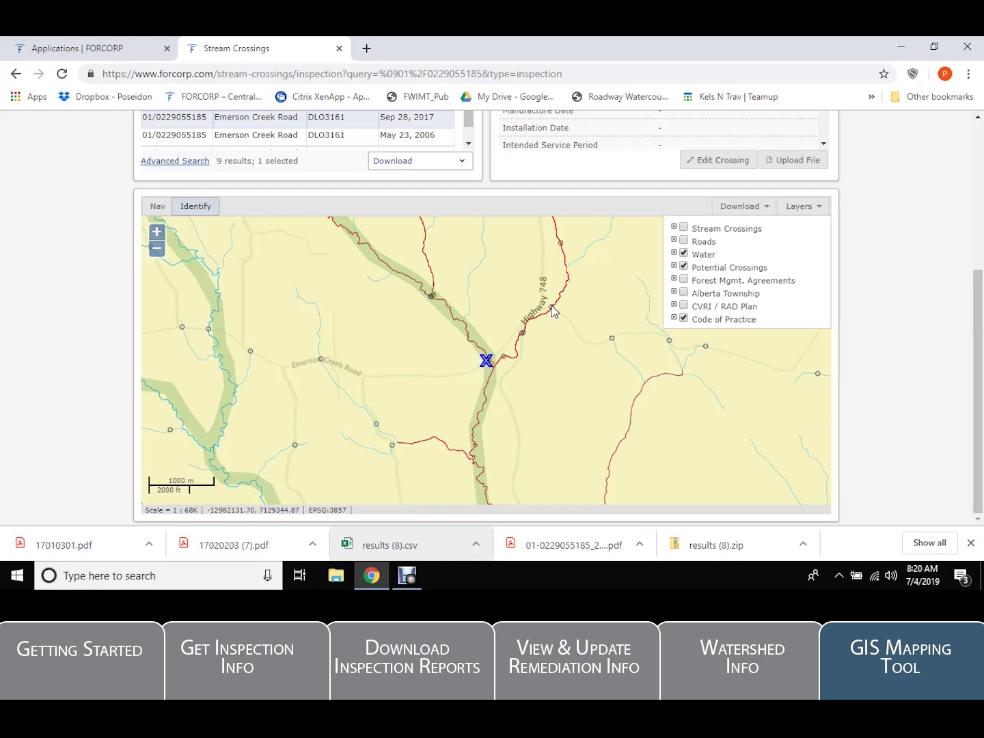
Identify the potential crossing beside Highway 748, widen the feature details to examine its watershed name, and close them.
{"action": "left_click", "coordinate": [552, 310]}
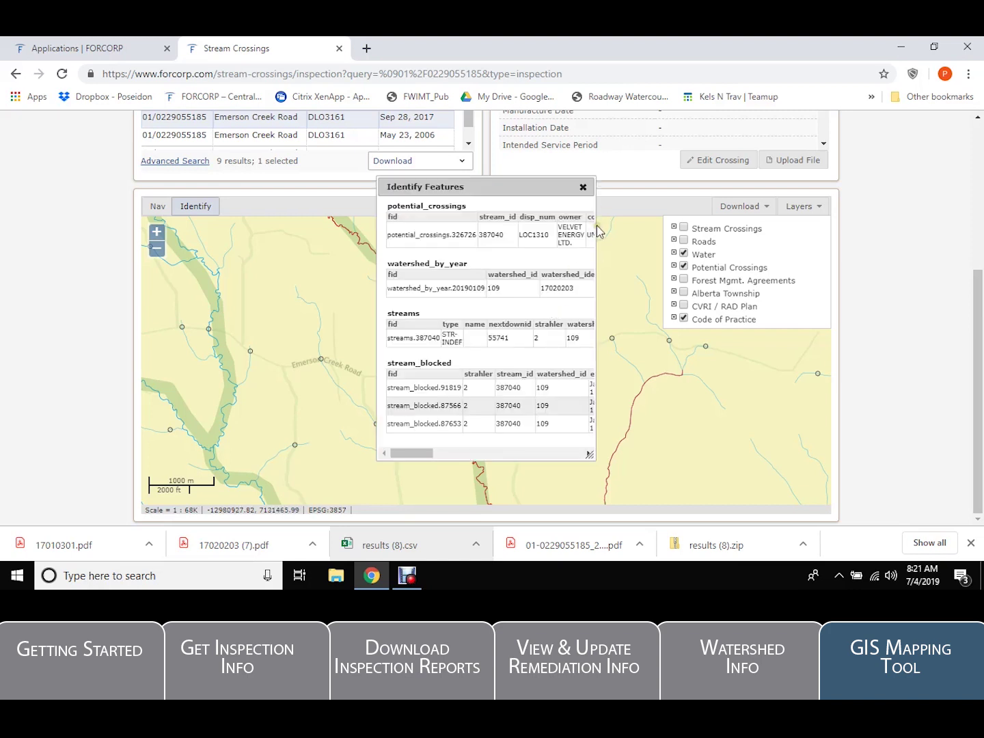
{"action": "left_click_drag", "start_coordinate": [597, 230], "coordinate": [898, 237]}
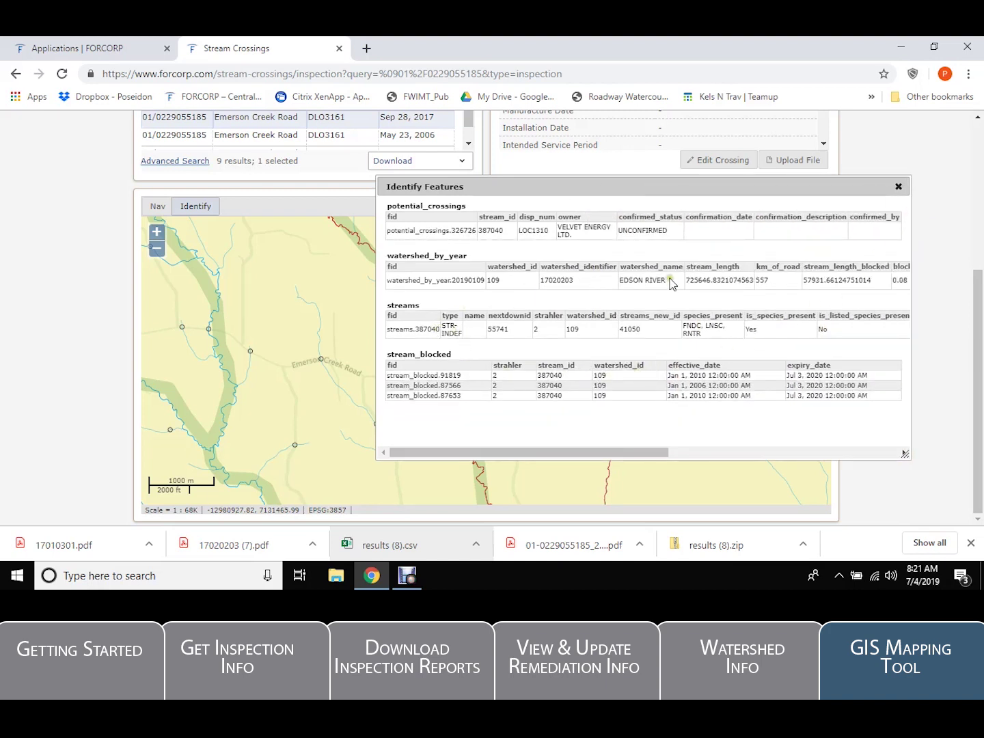
{"action": "left_click_drag", "start_coordinate": [671, 282], "coordinate": [621, 287]}
{"action": "left_click", "coordinate": [899, 187]}
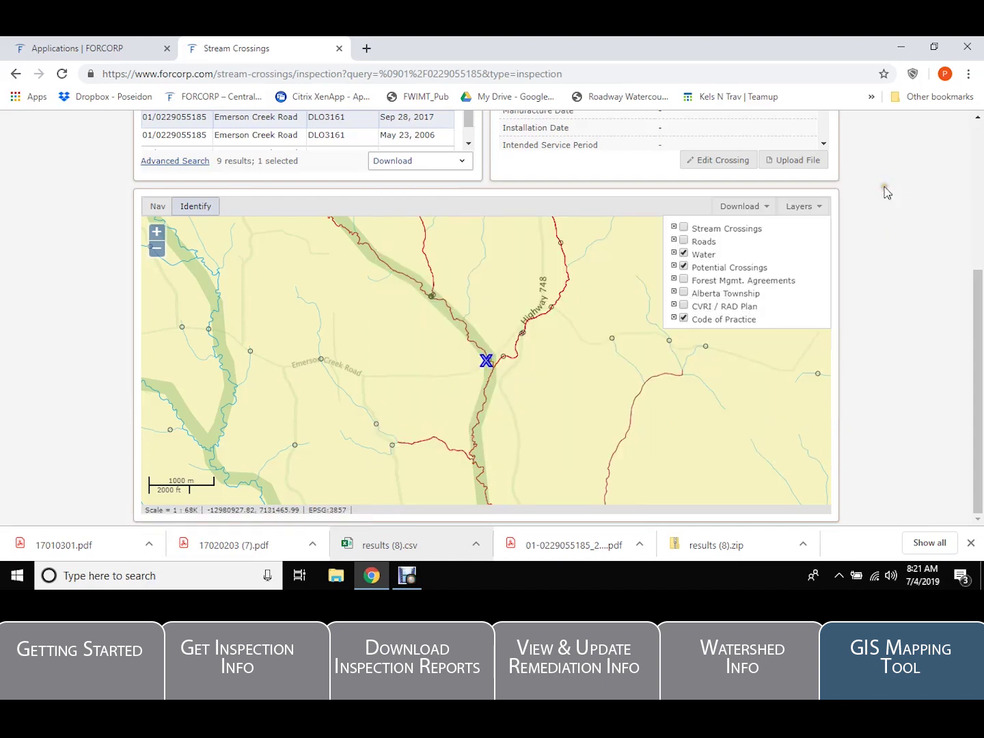
Request the map's potential crossings data as a shapefile and as a CSV file.
{"action": "left_click", "coordinate": [768, 207]}
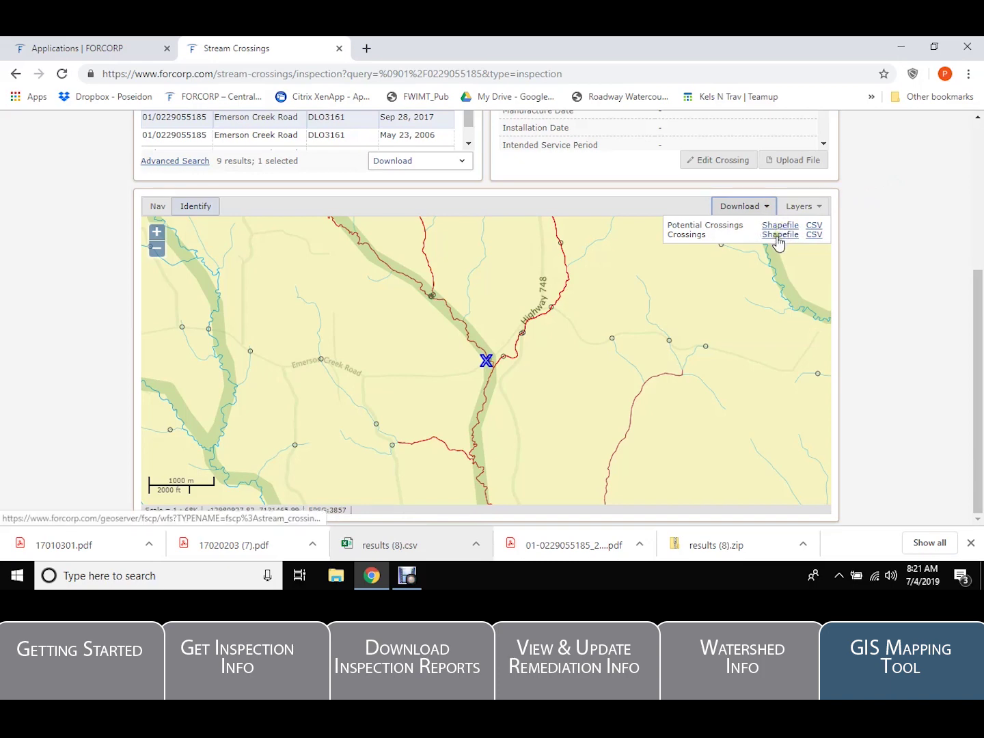
{"action": "left_click", "coordinate": [785, 229]}
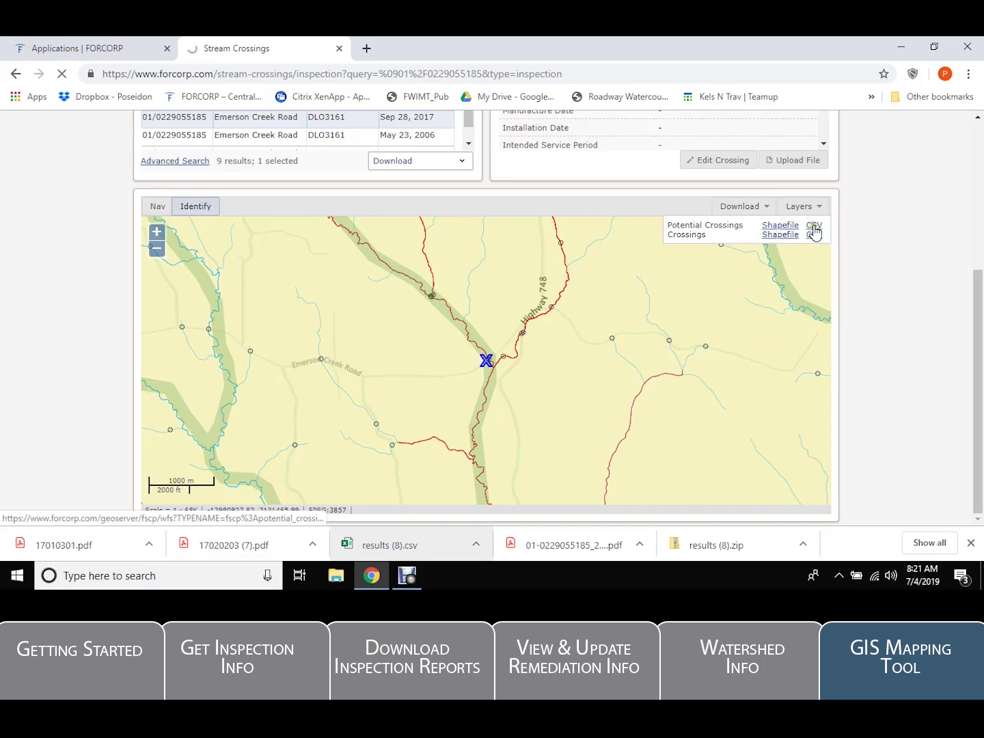
{"action": "left_click", "coordinate": [814, 227]}
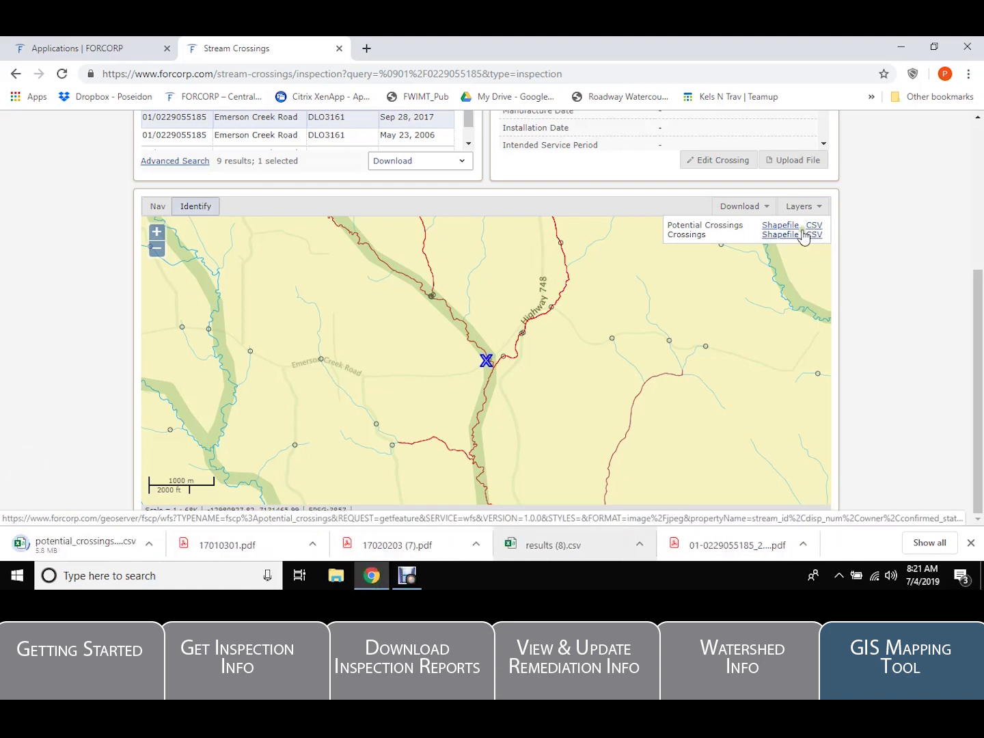